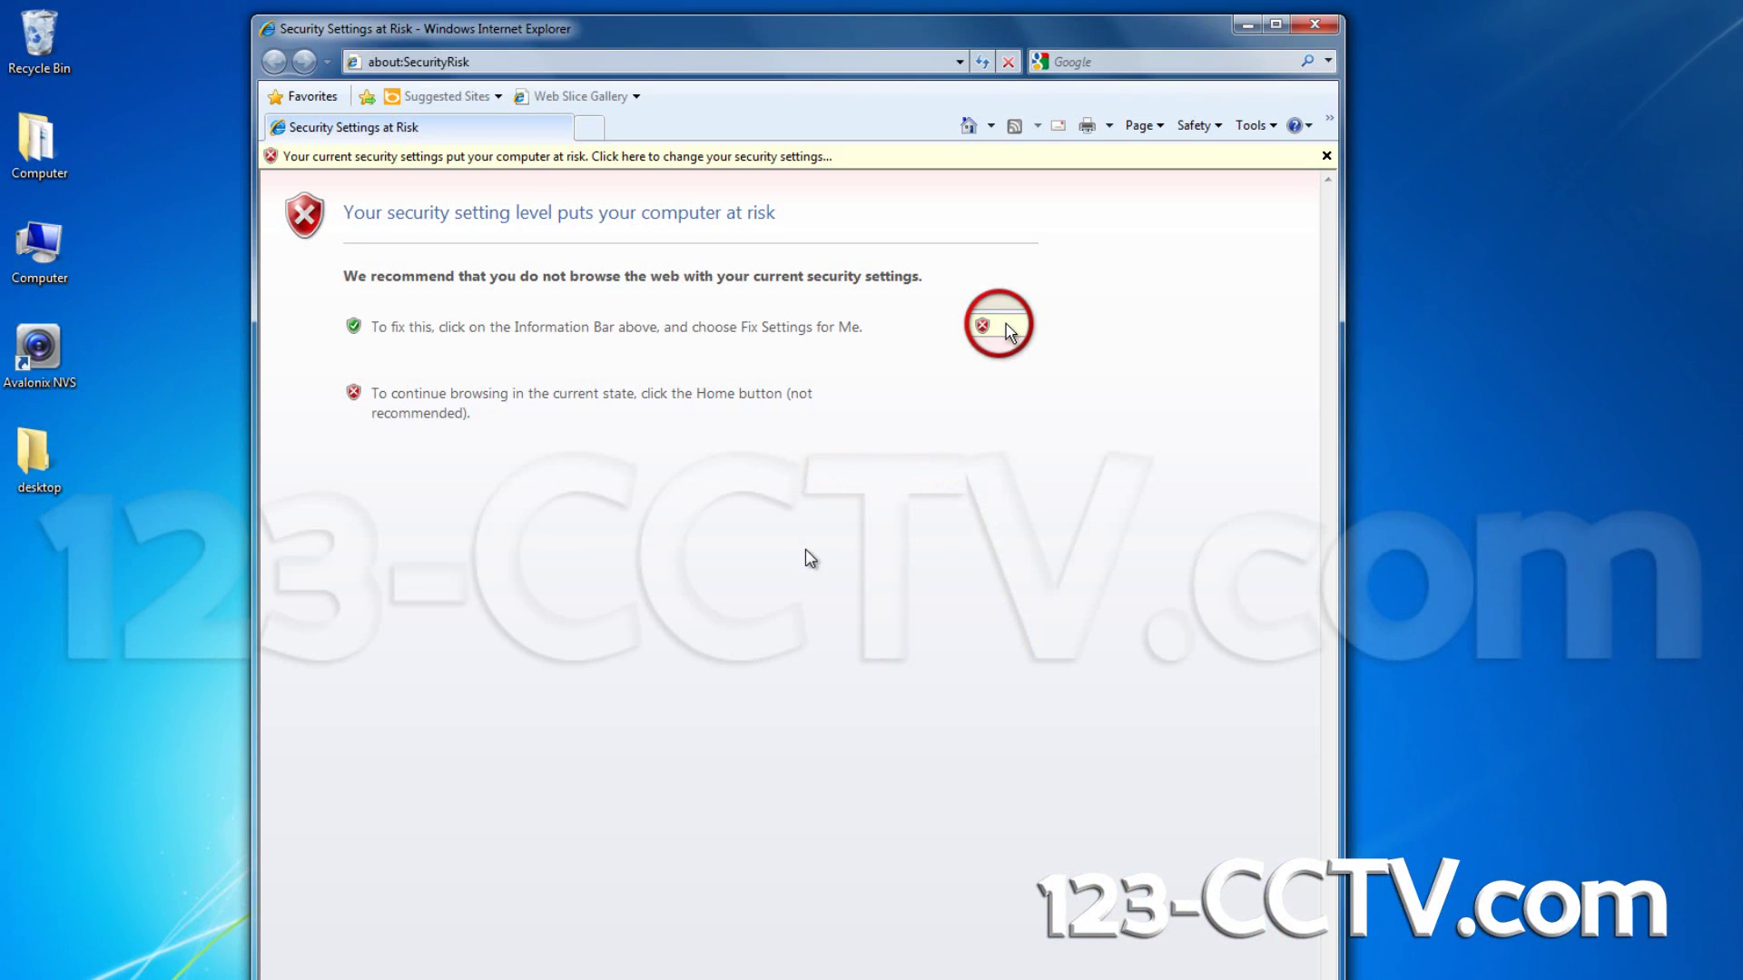
Step: Go to no-ip.com and open the Create Your No-IP Account sign-up form
left_click(632, 65)
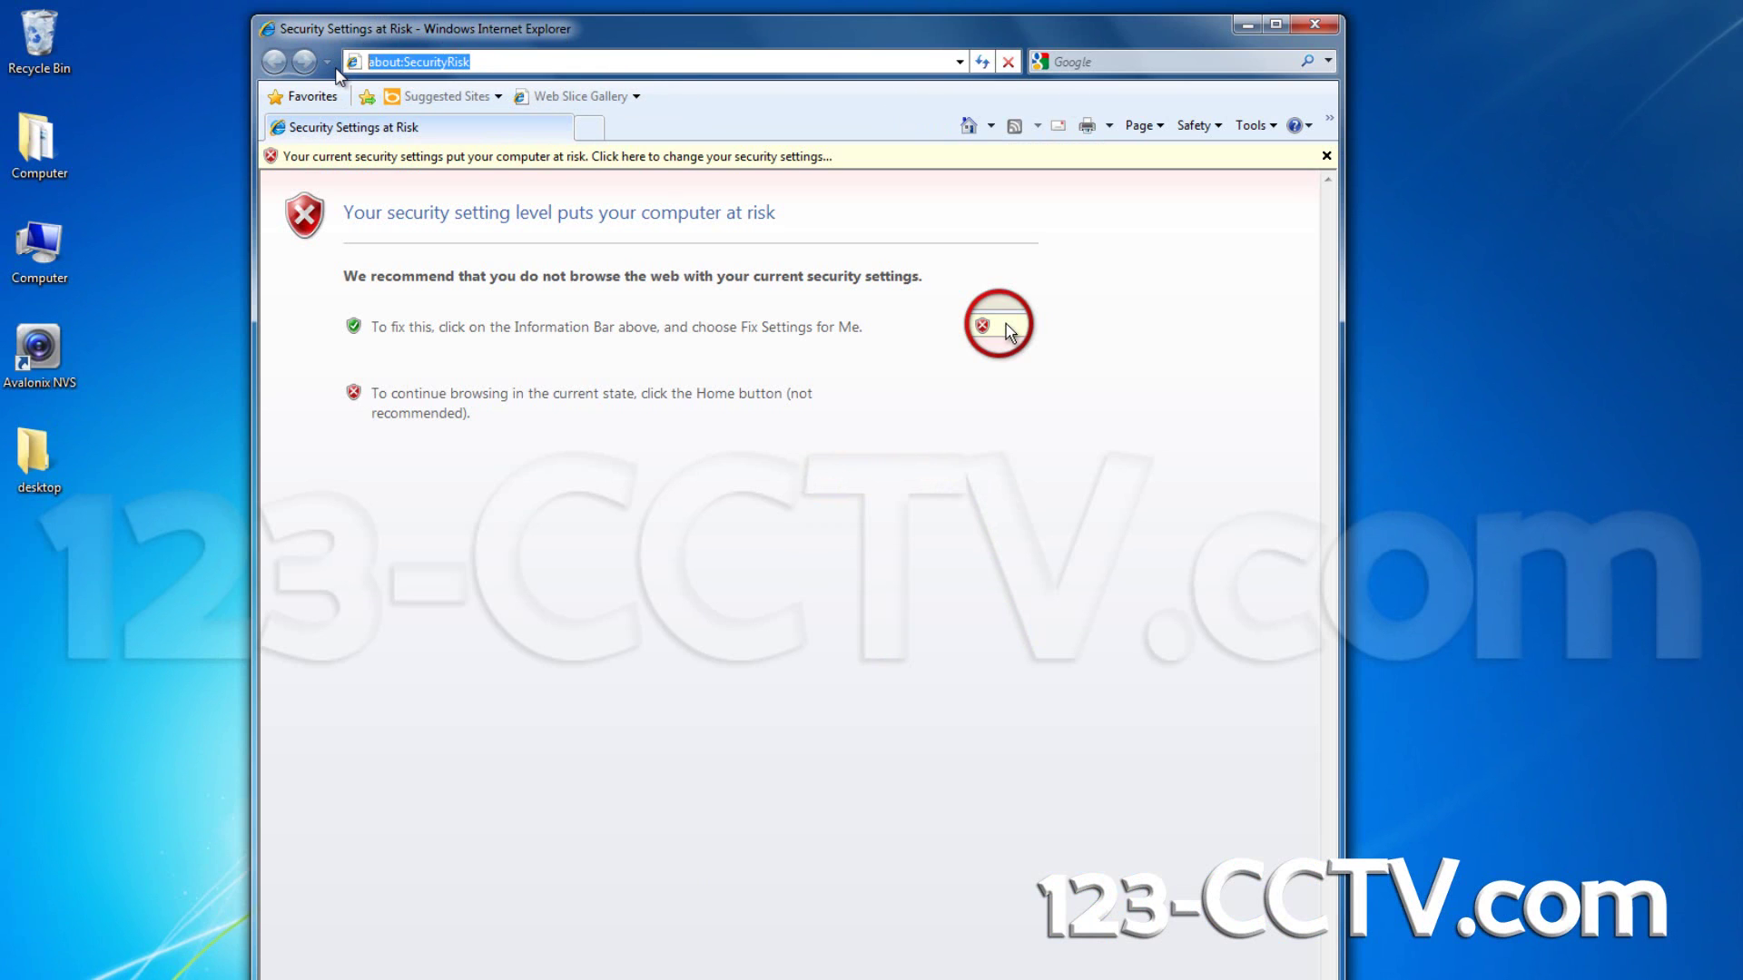
type("no-ip.com")
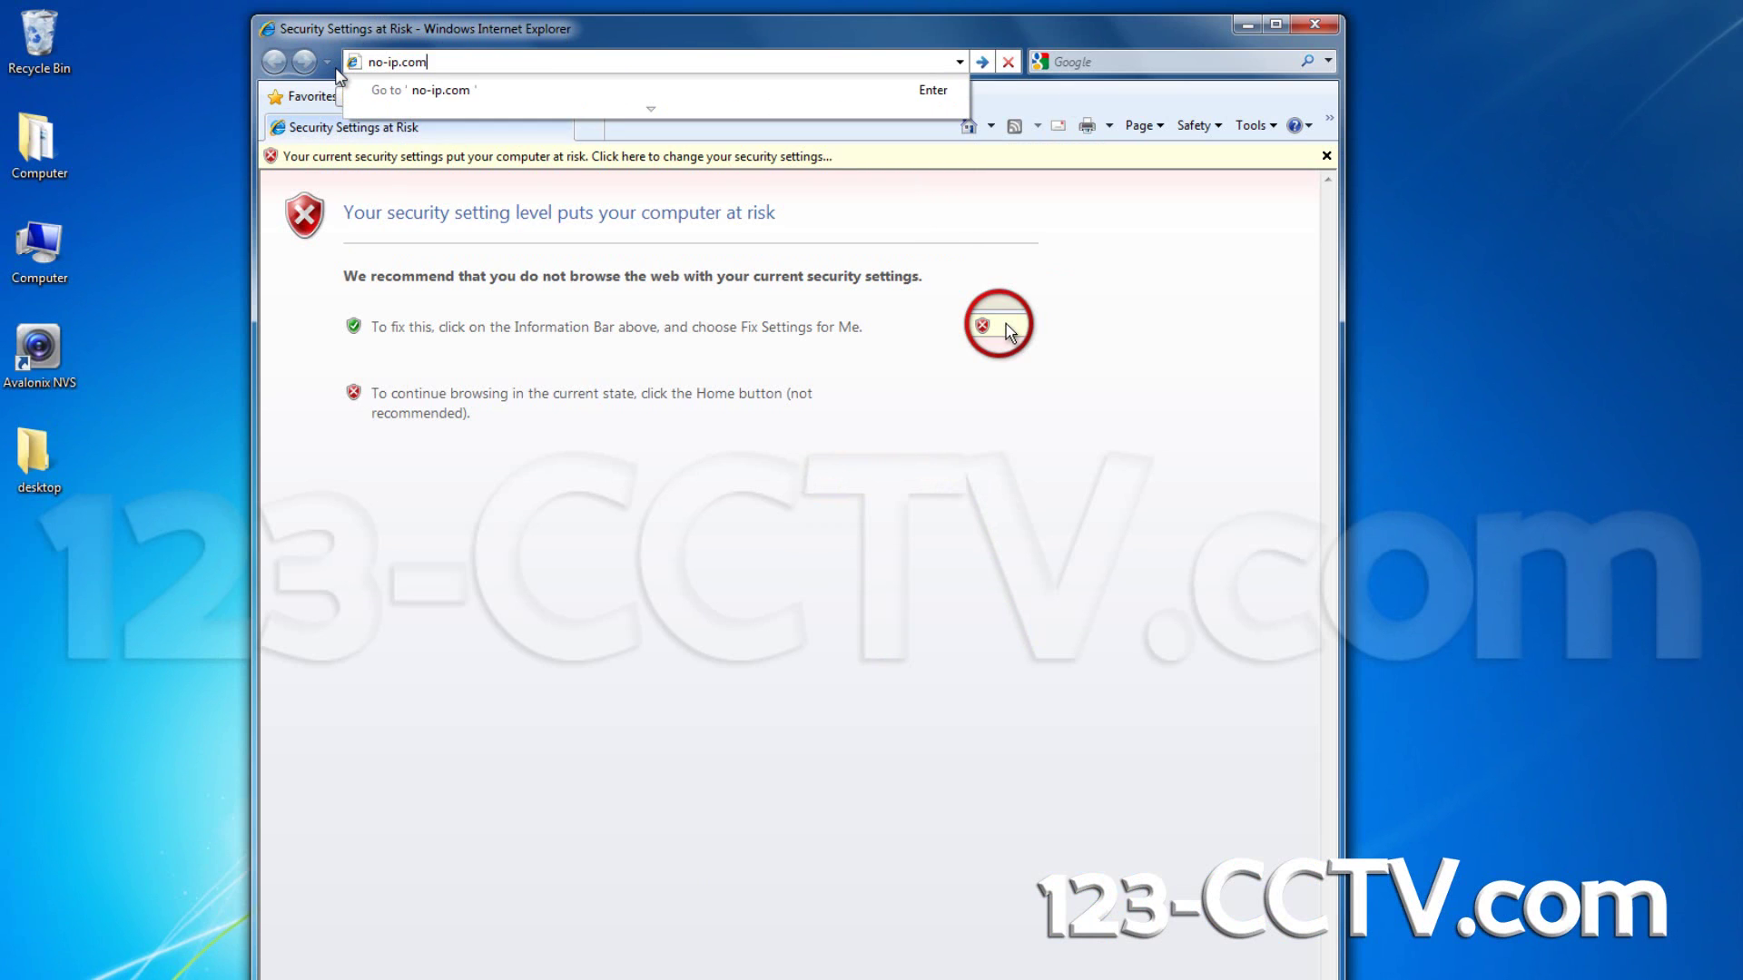
key("Return")
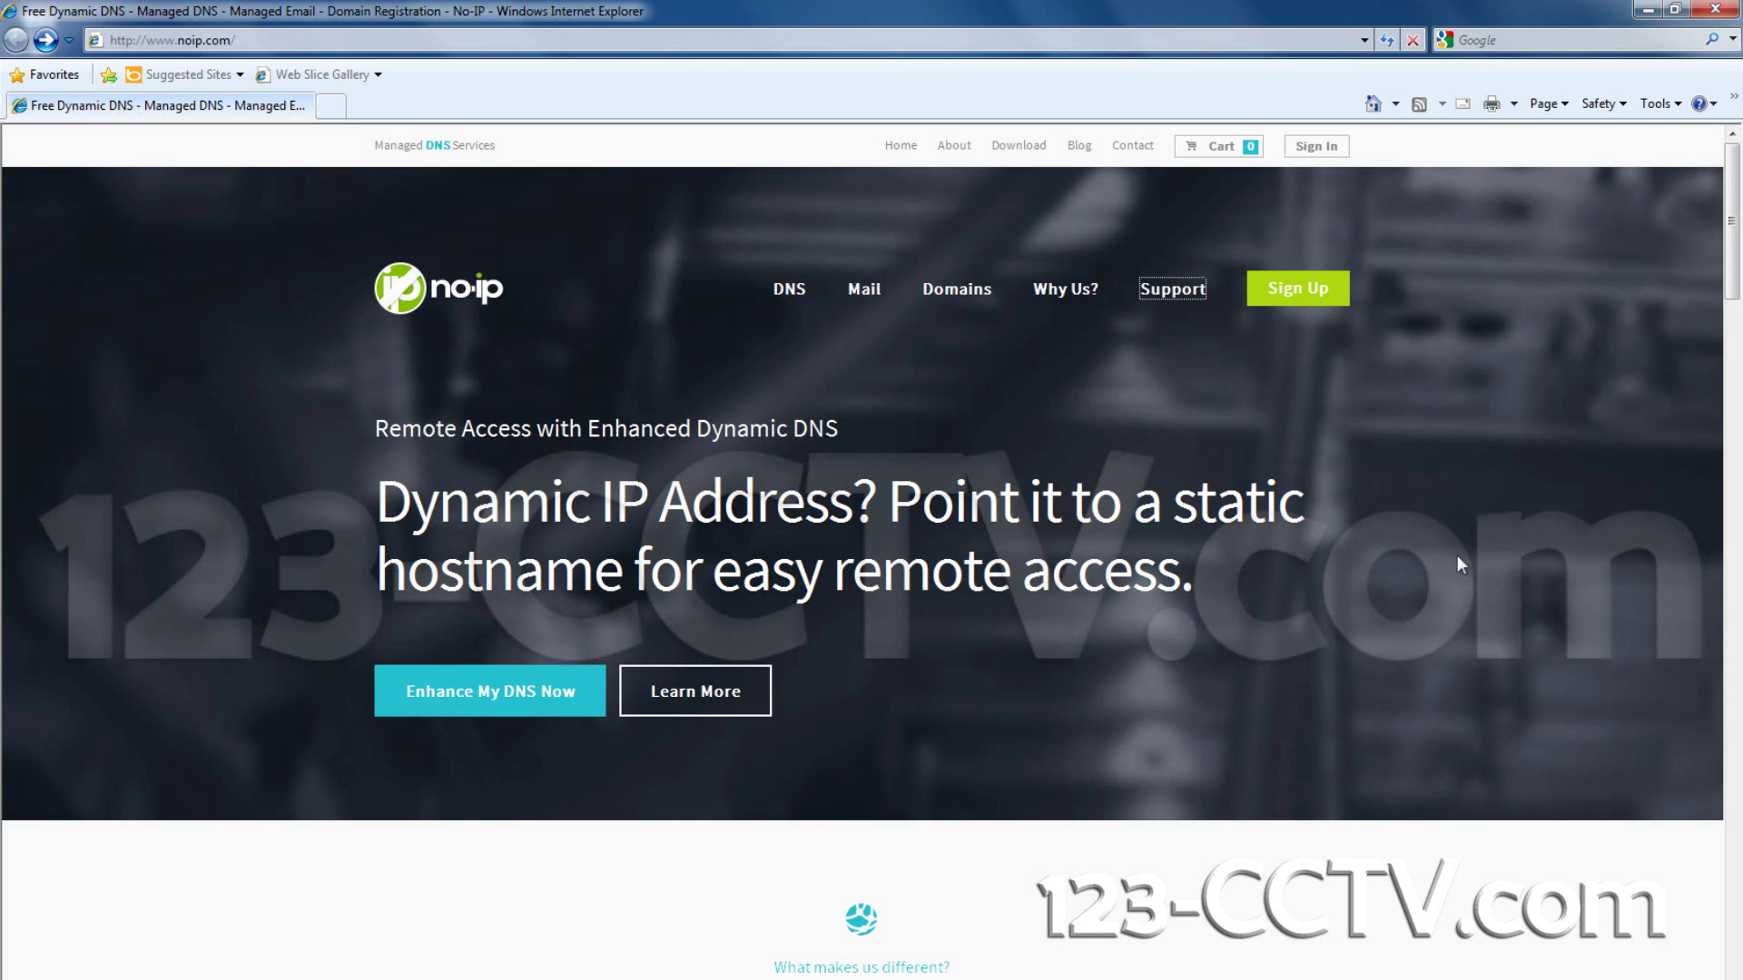
left_click(1285, 302)
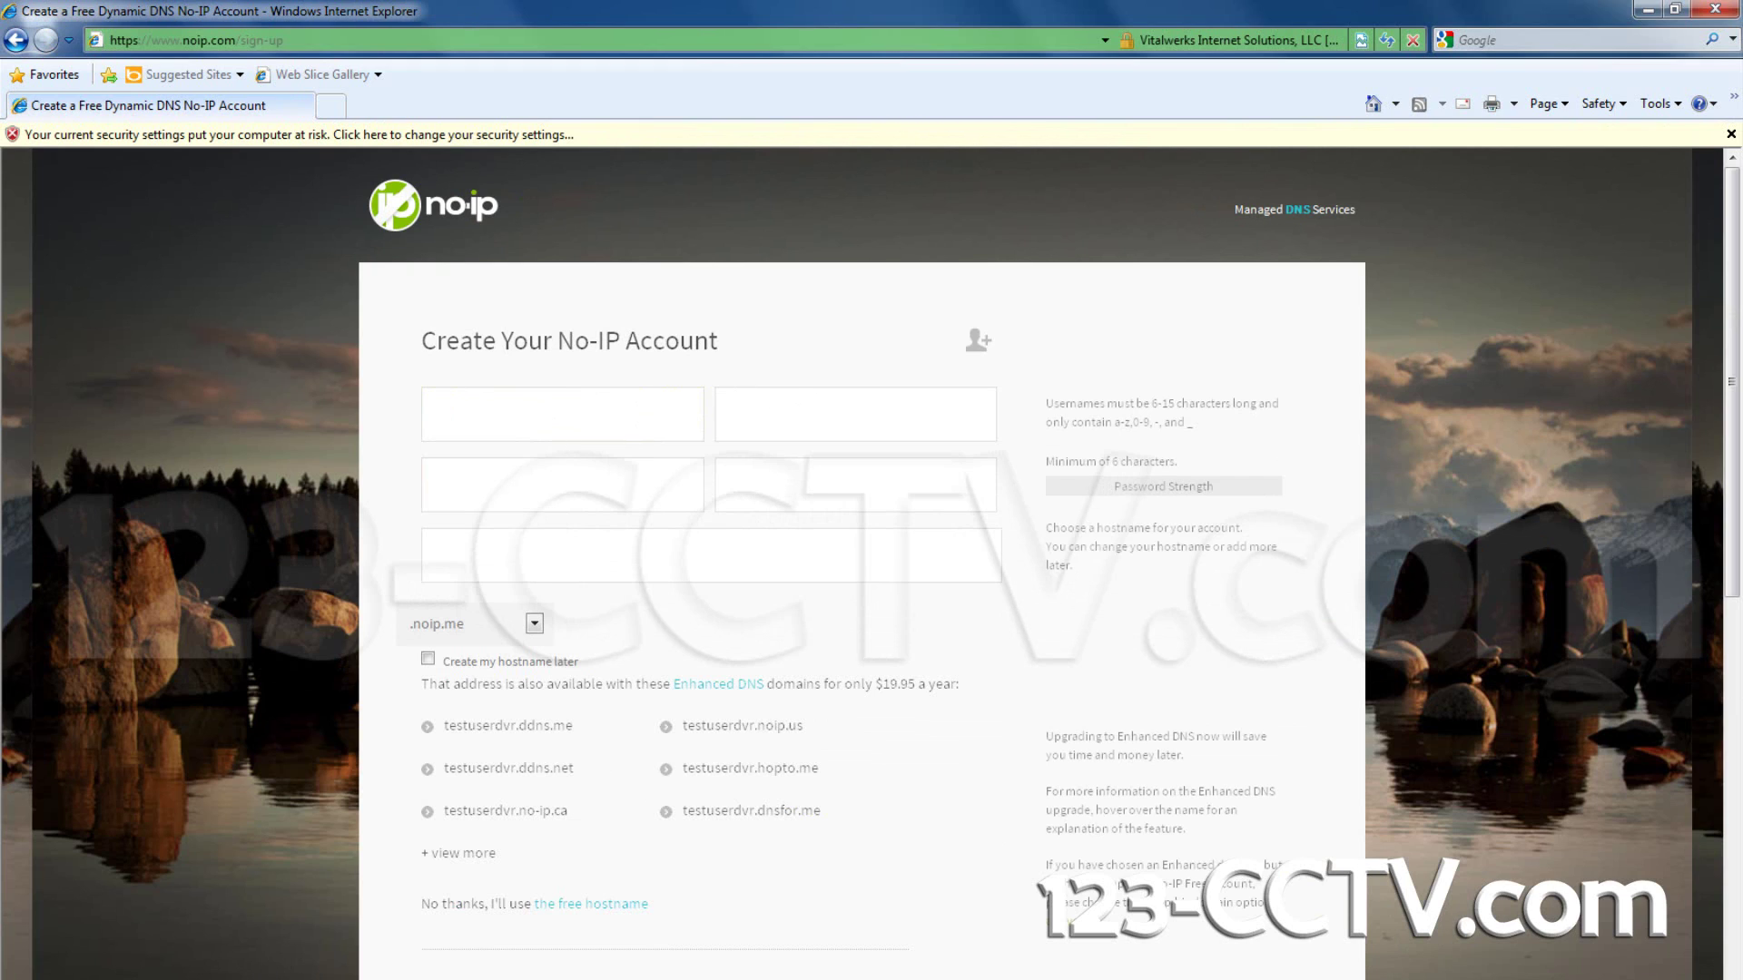
left_click(610, 413)
Step: Enter the new account's username and e-mail address in the sign-up form
left_click(281, 350)
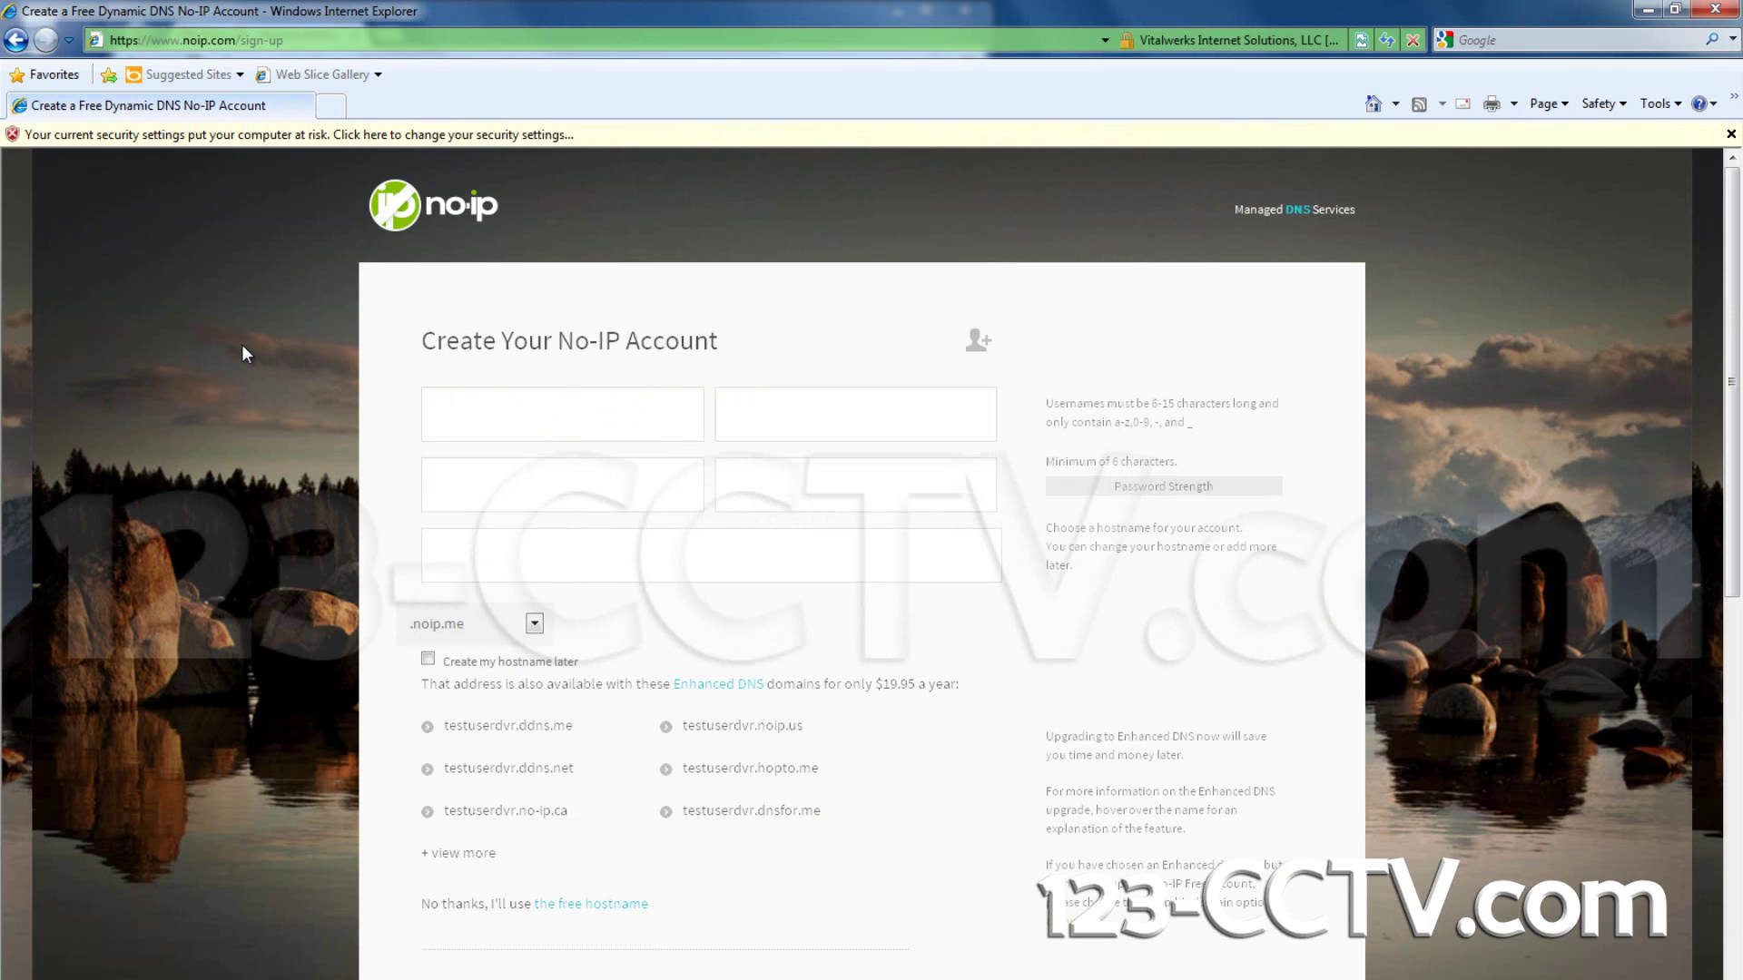
left_click(497, 418)
type("te")
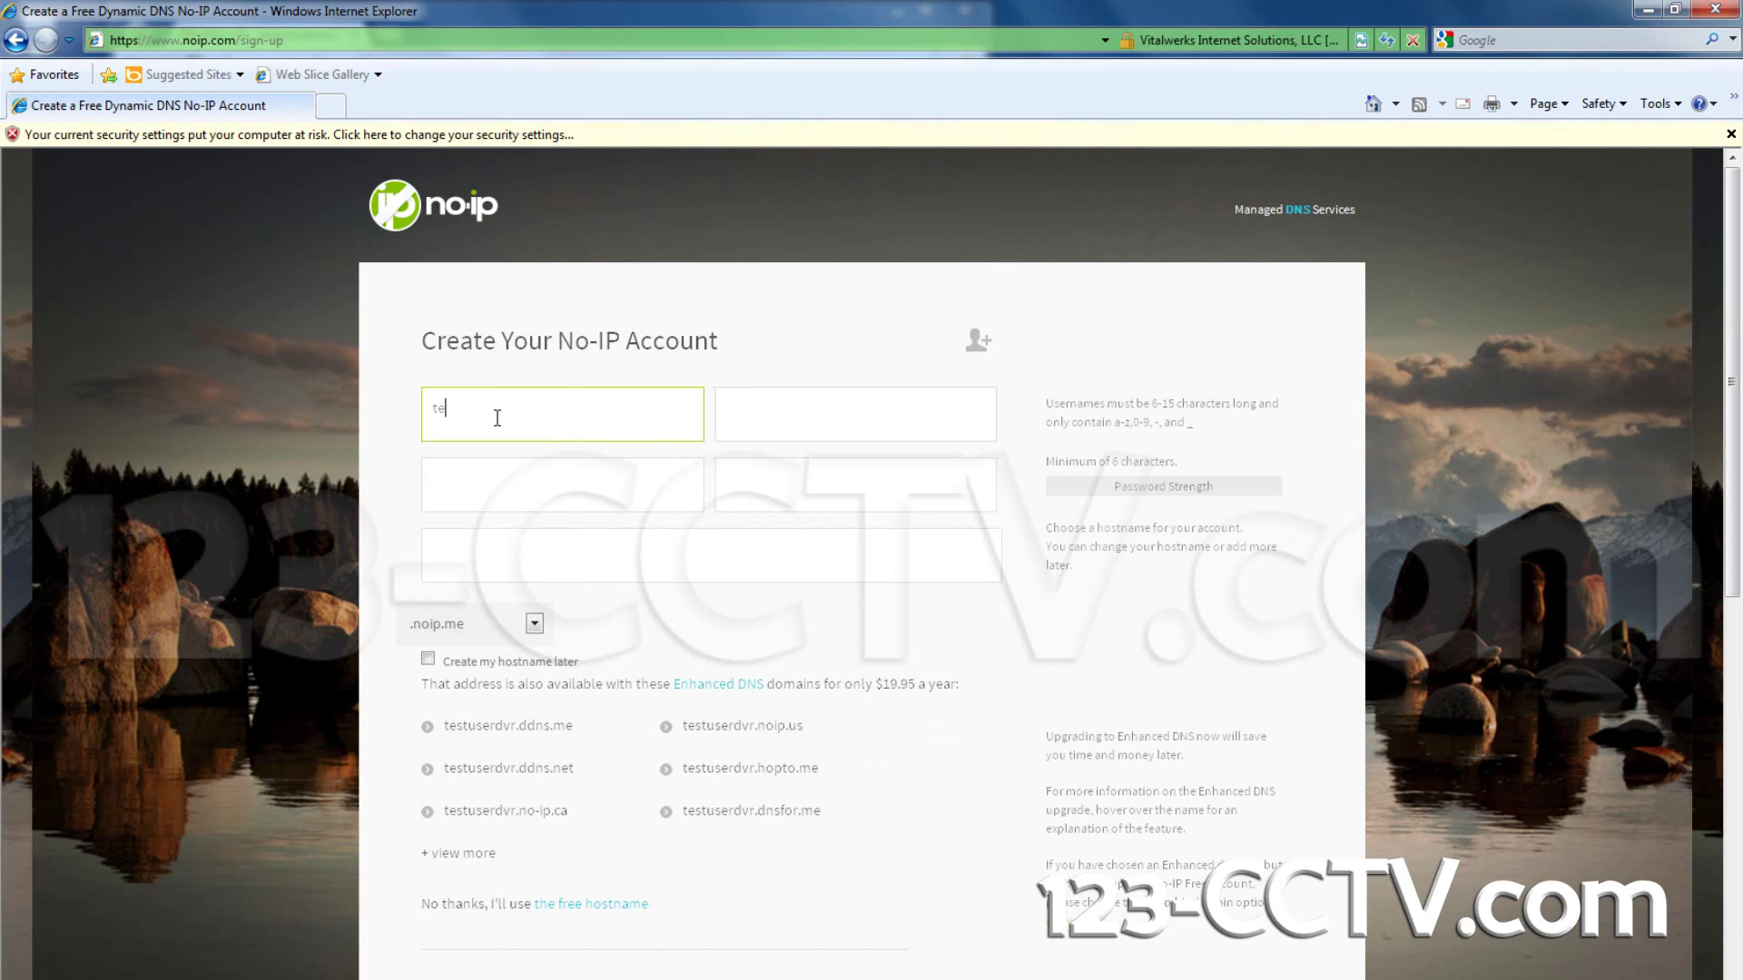
type("stuserdvr")
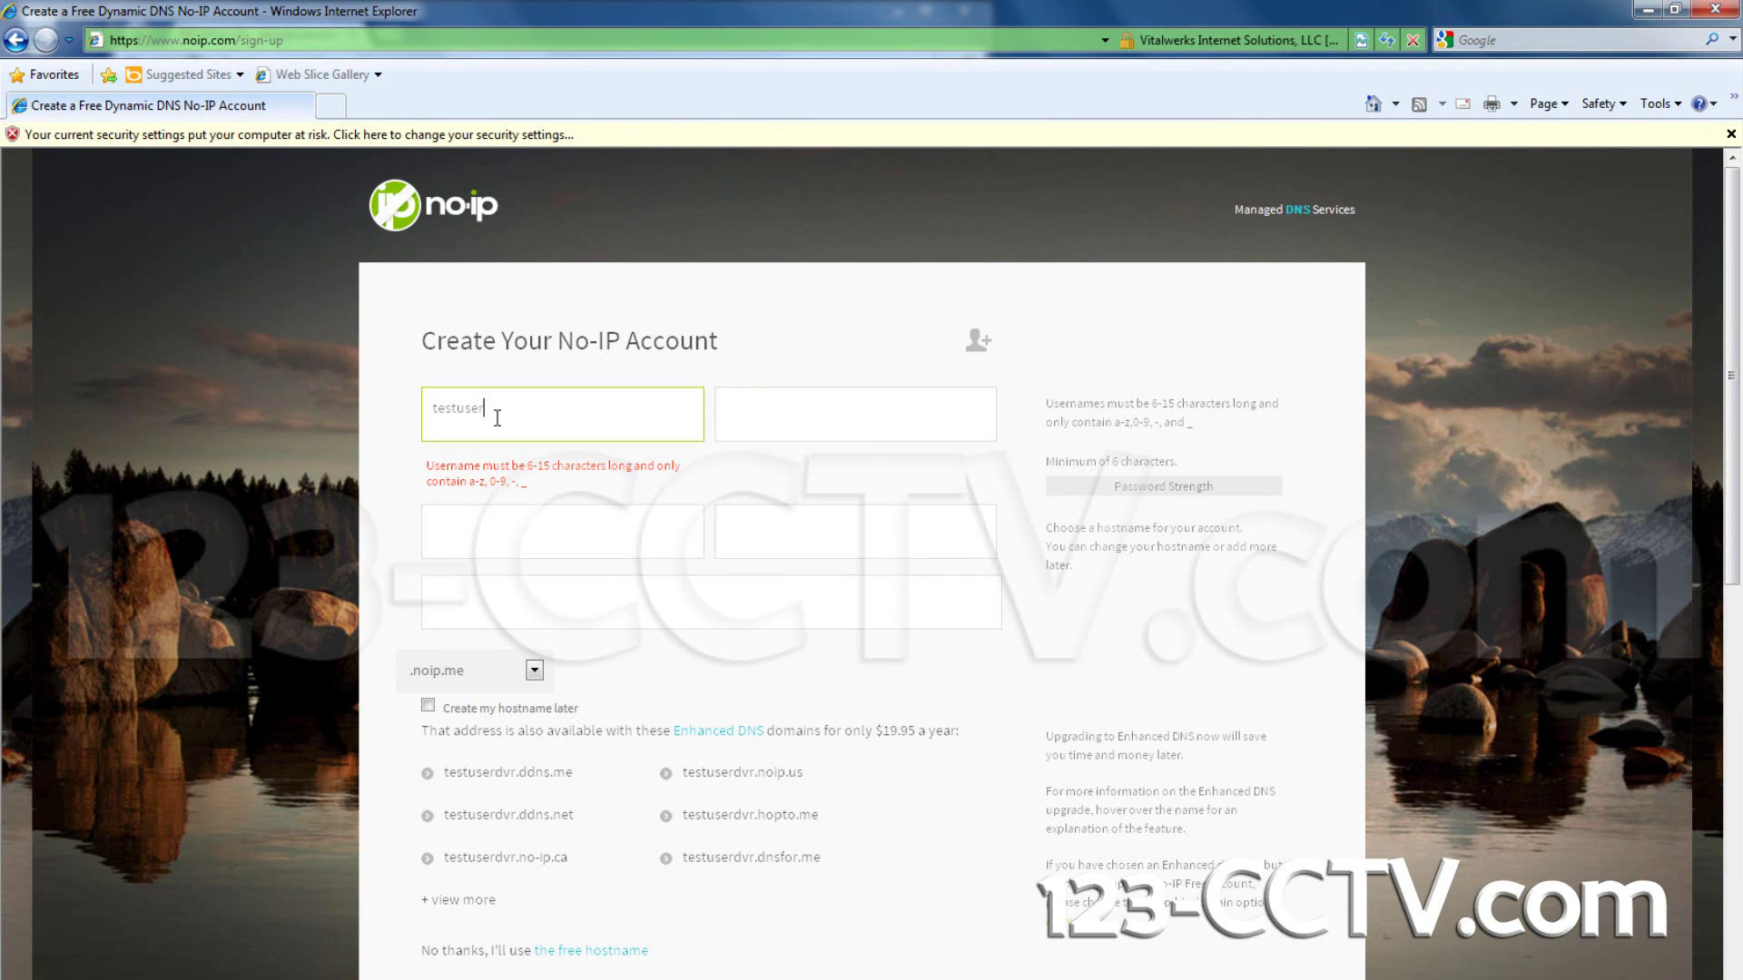
left_click(800, 415)
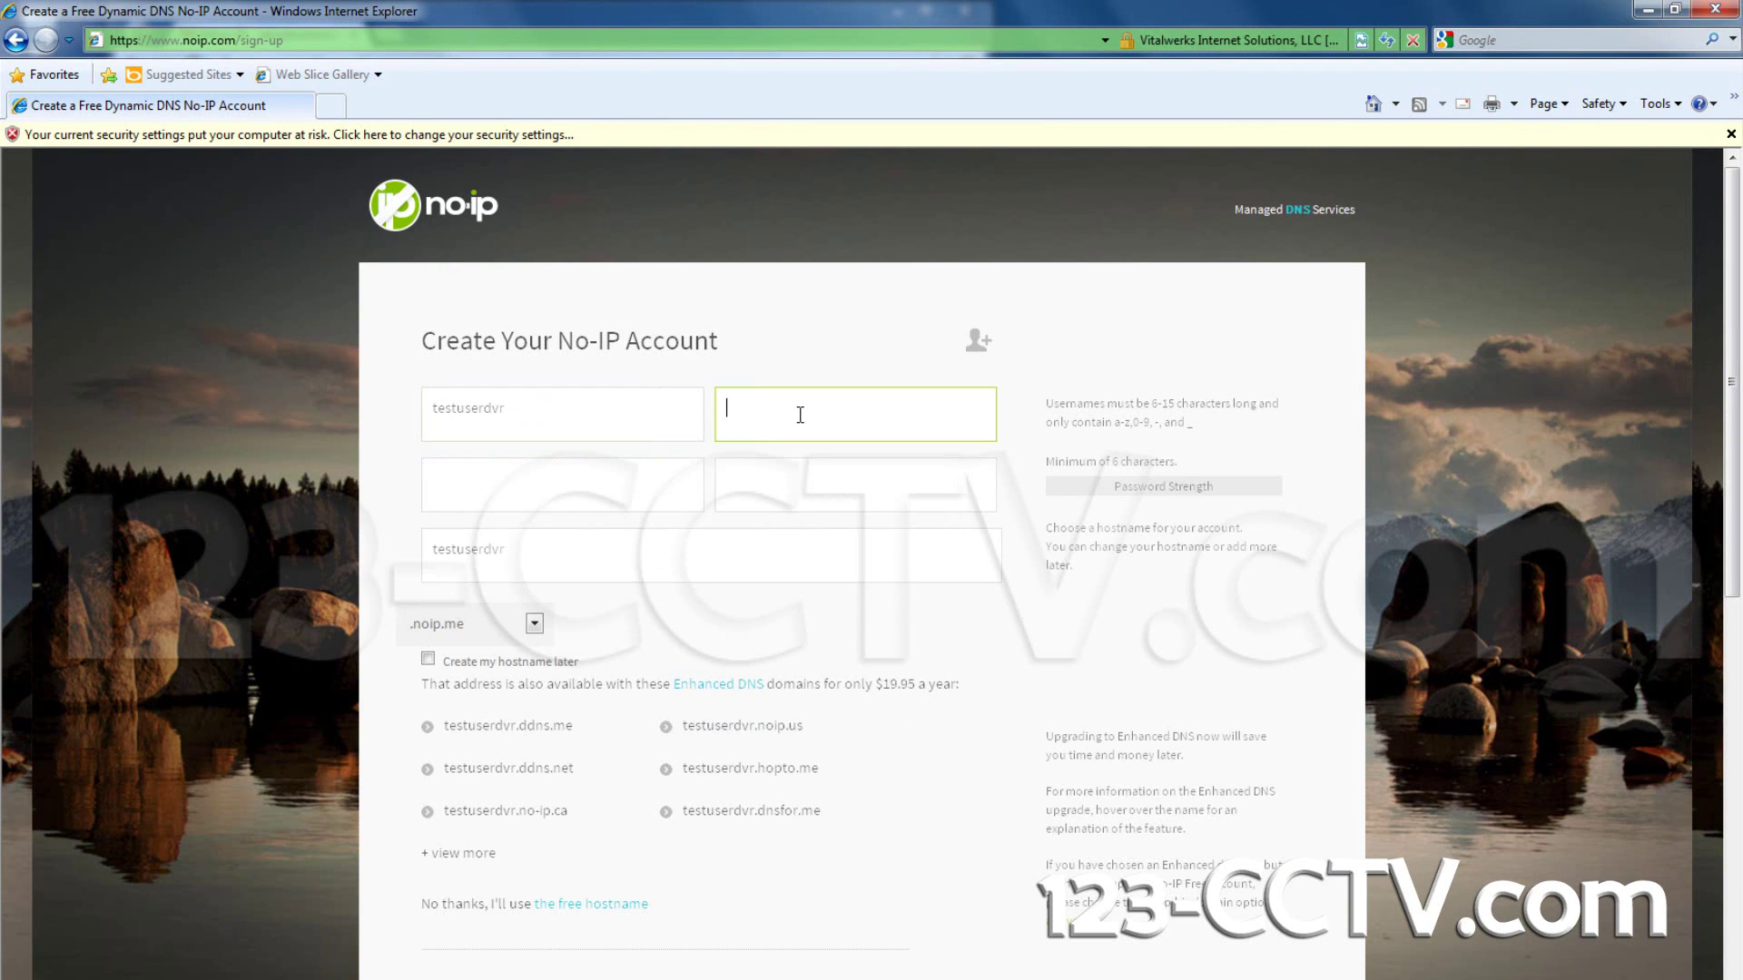
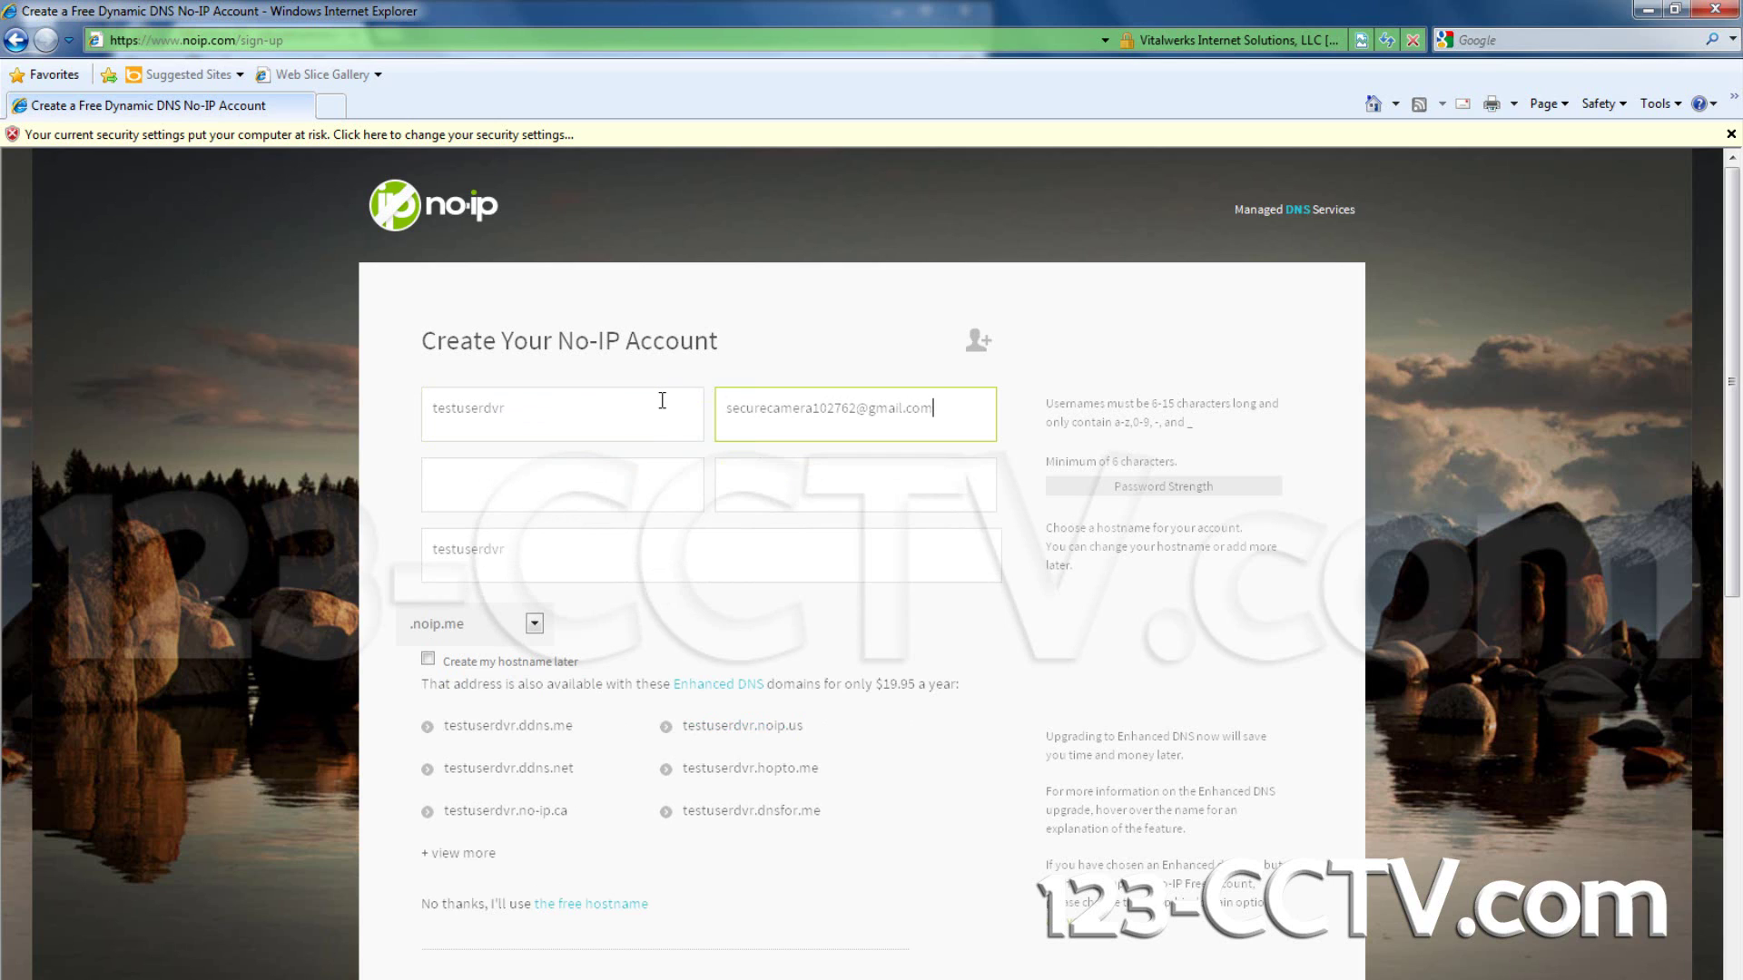
Step: Enter and confirm the password, and change the hostname to testuserdvr1
left_click(599, 495)
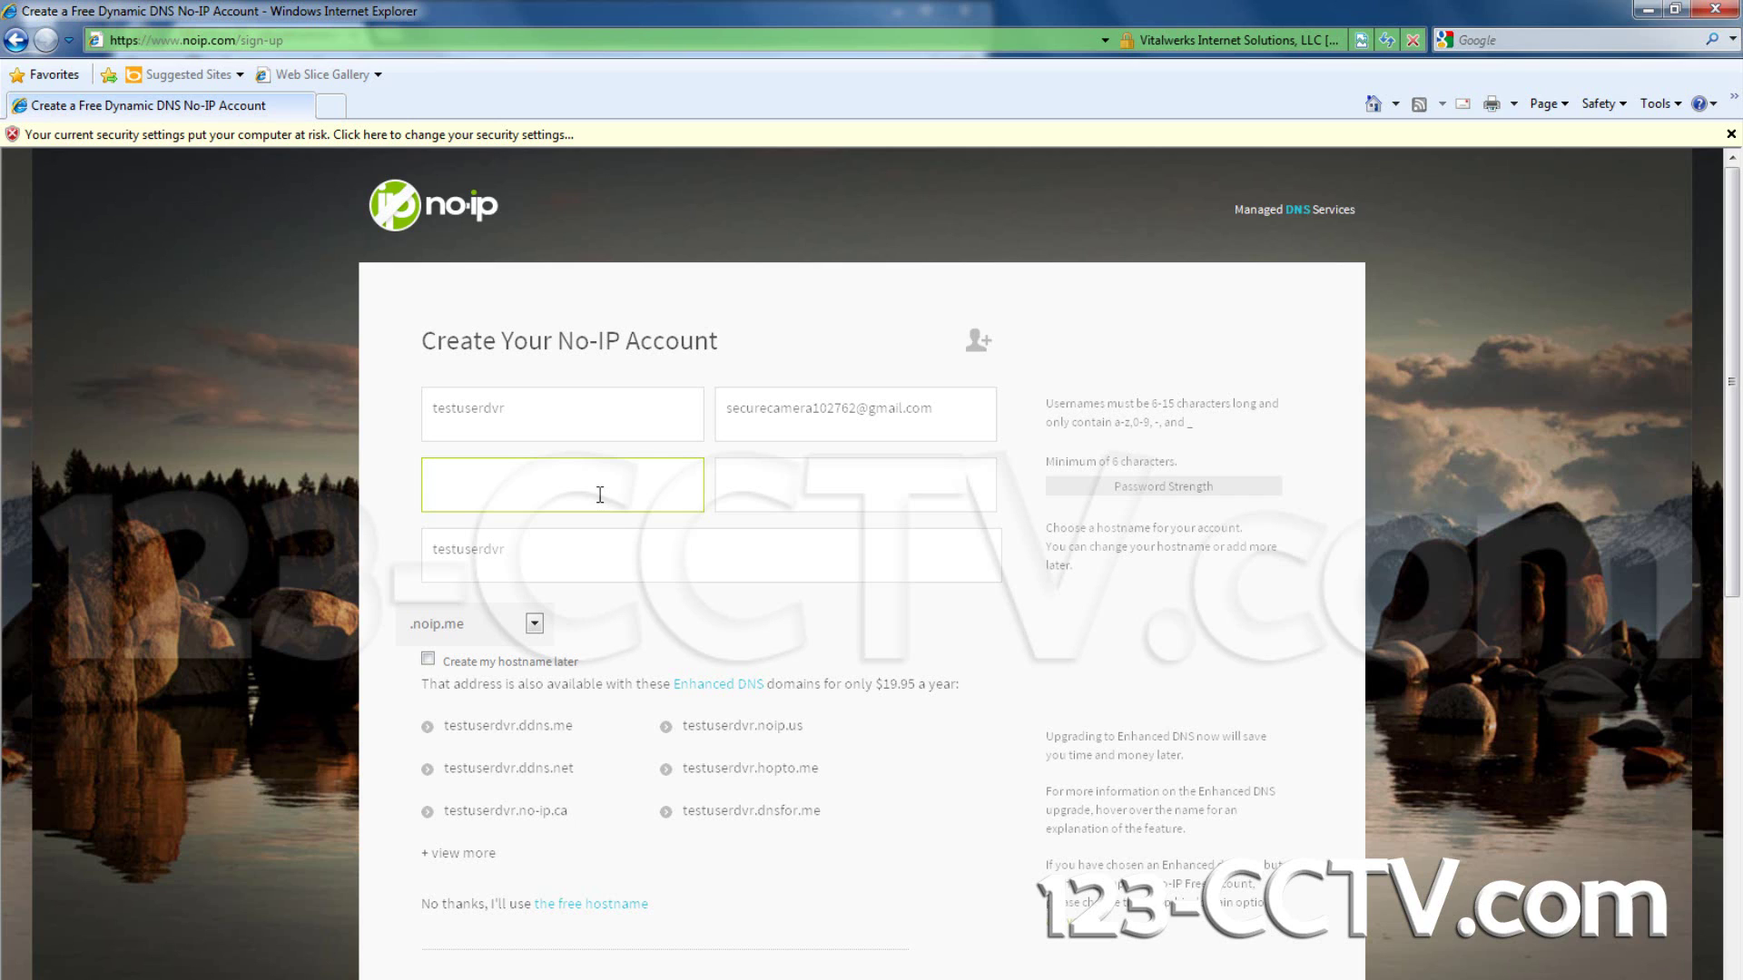
type("•••••••")
key("Tab")
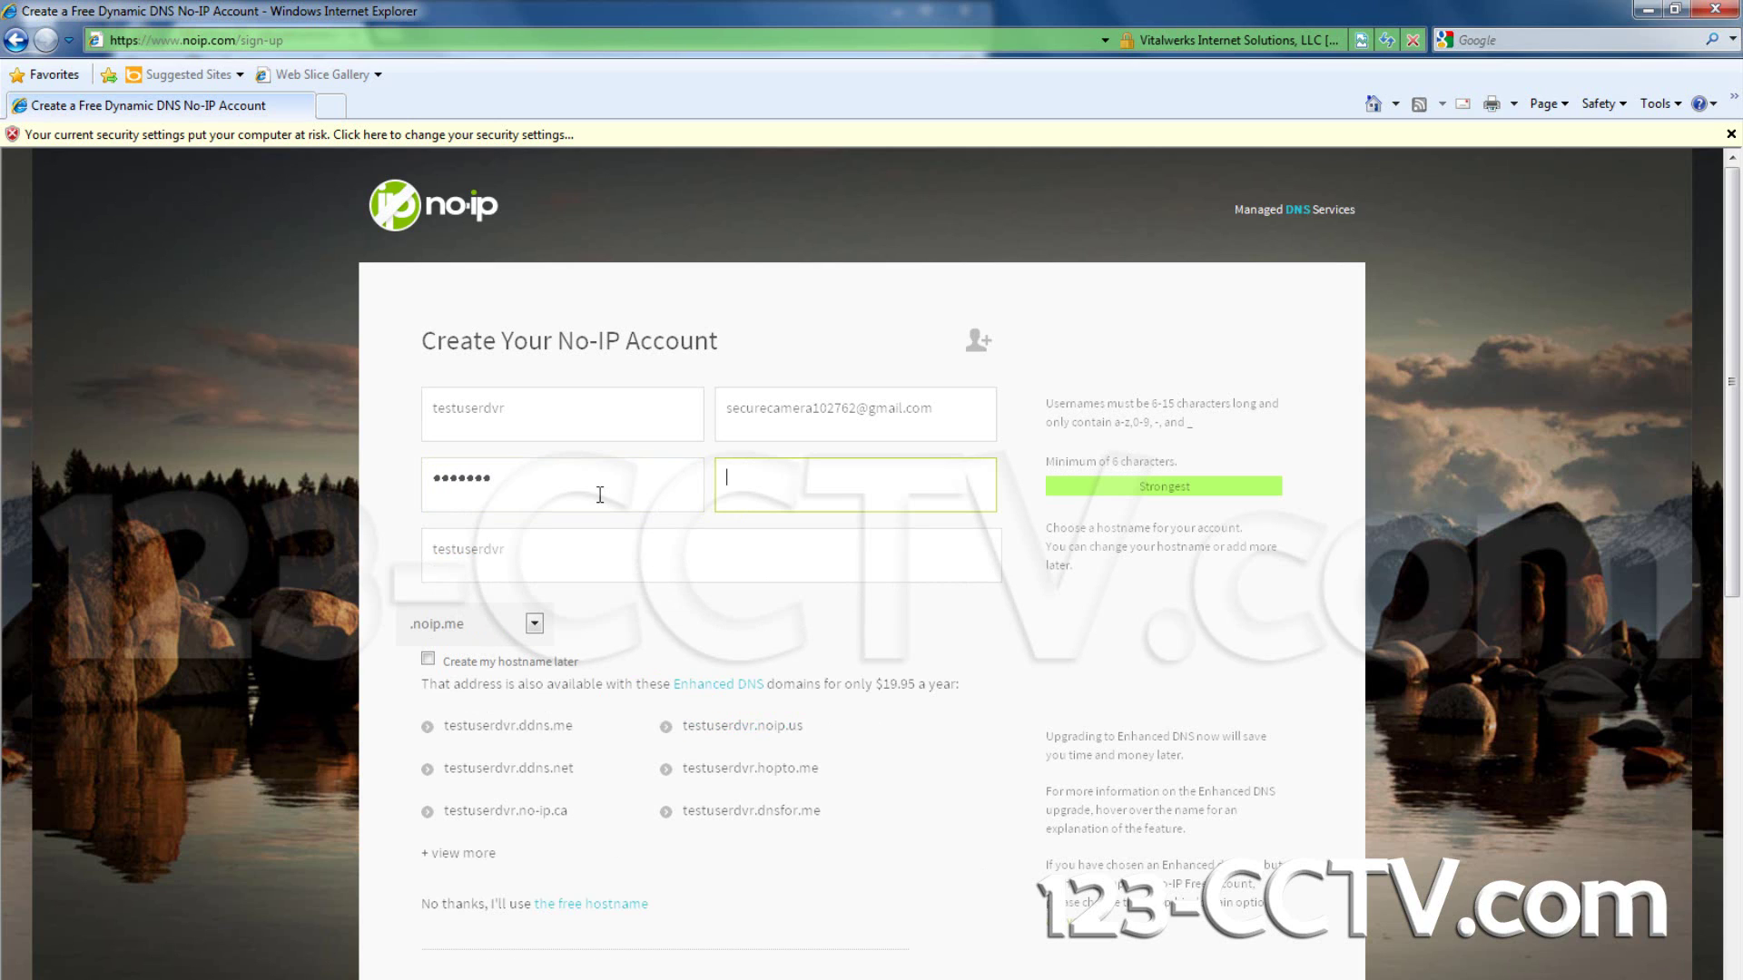
type("••••••")
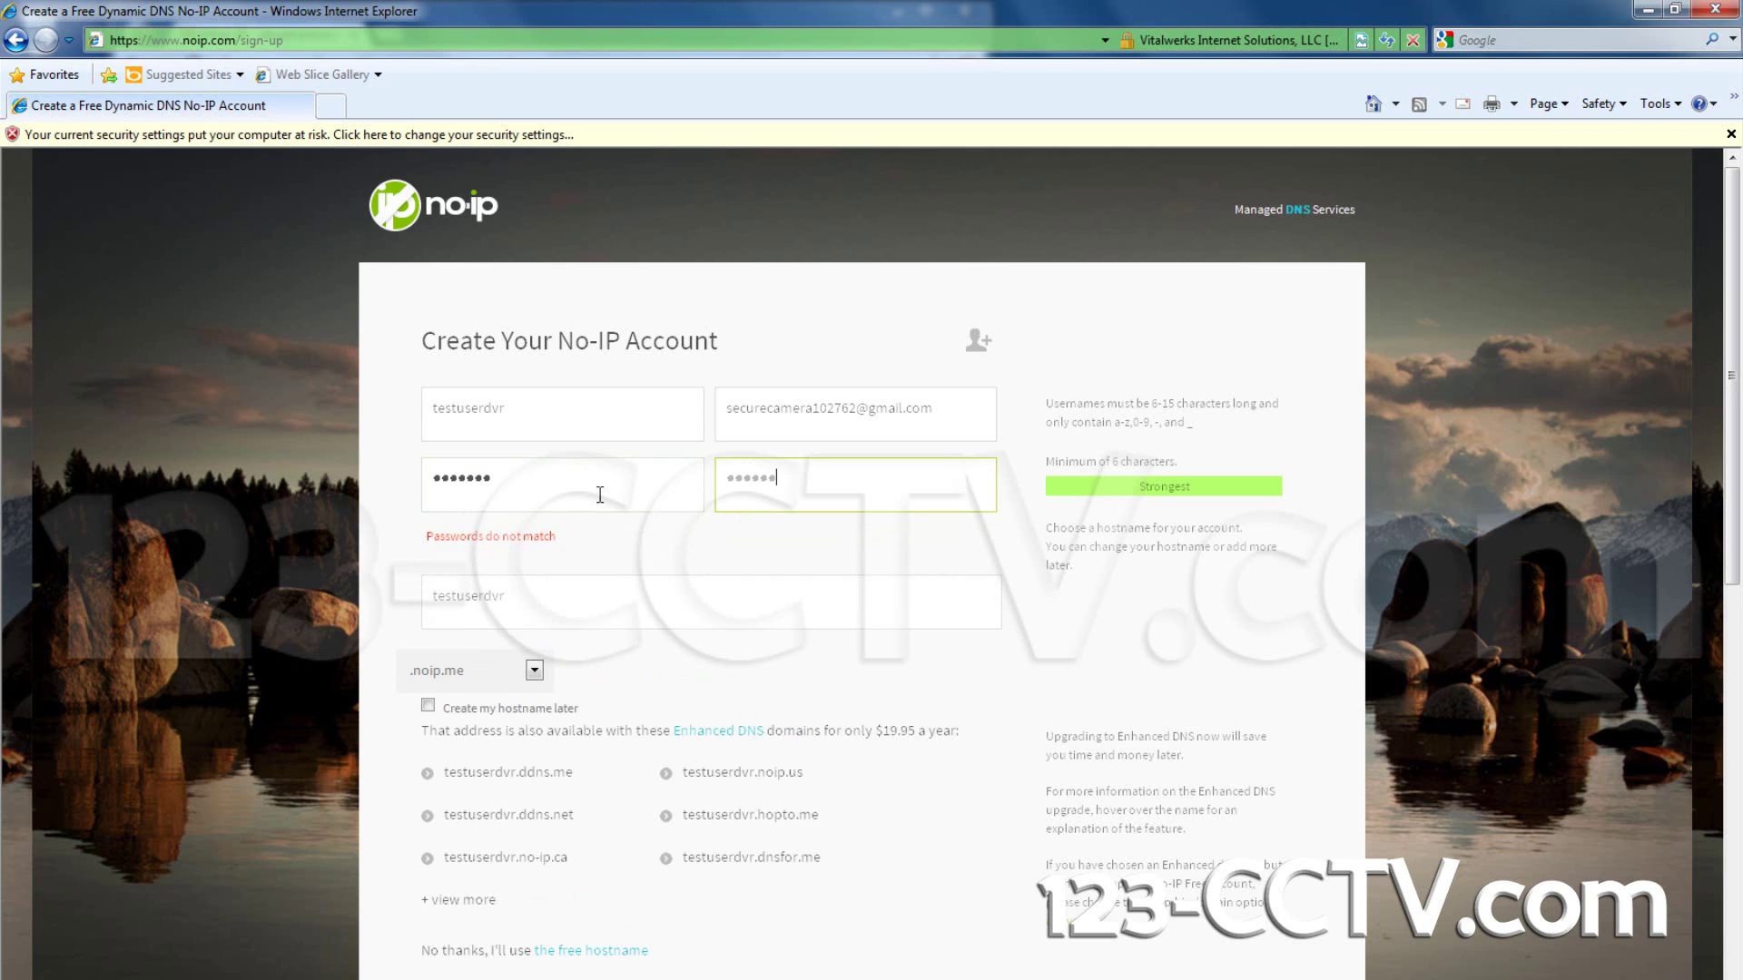
type("•")
left_click(536, 555)
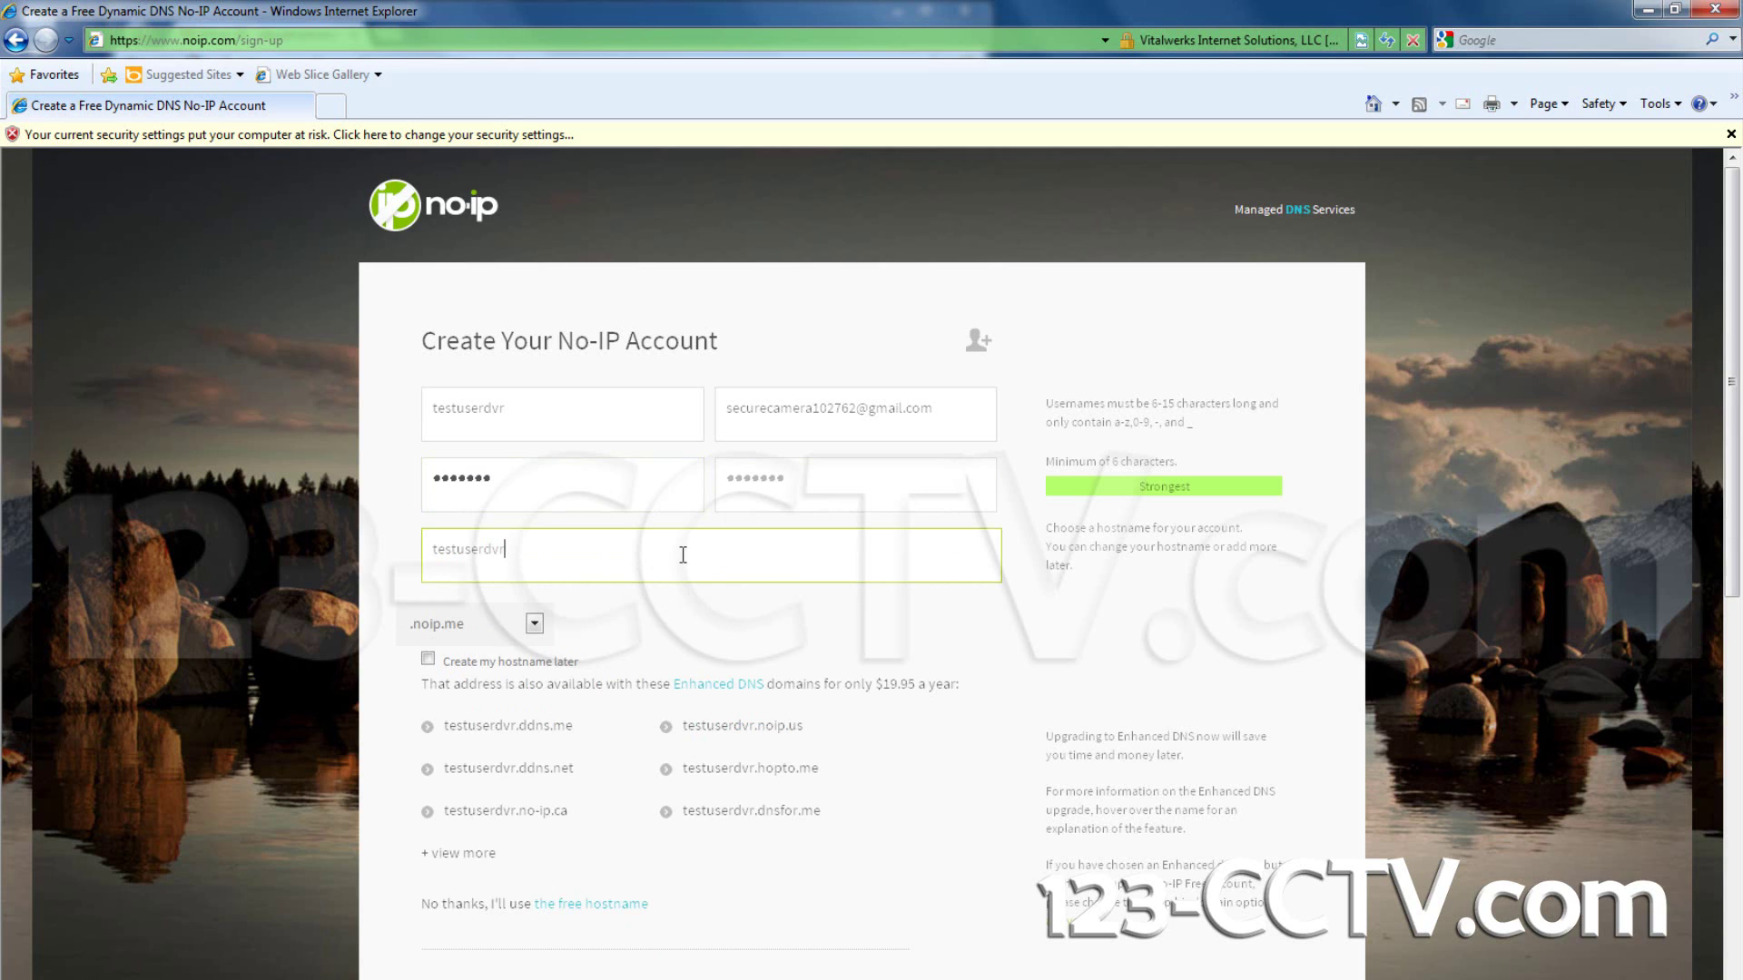
type("1")
left_click(536, 625)
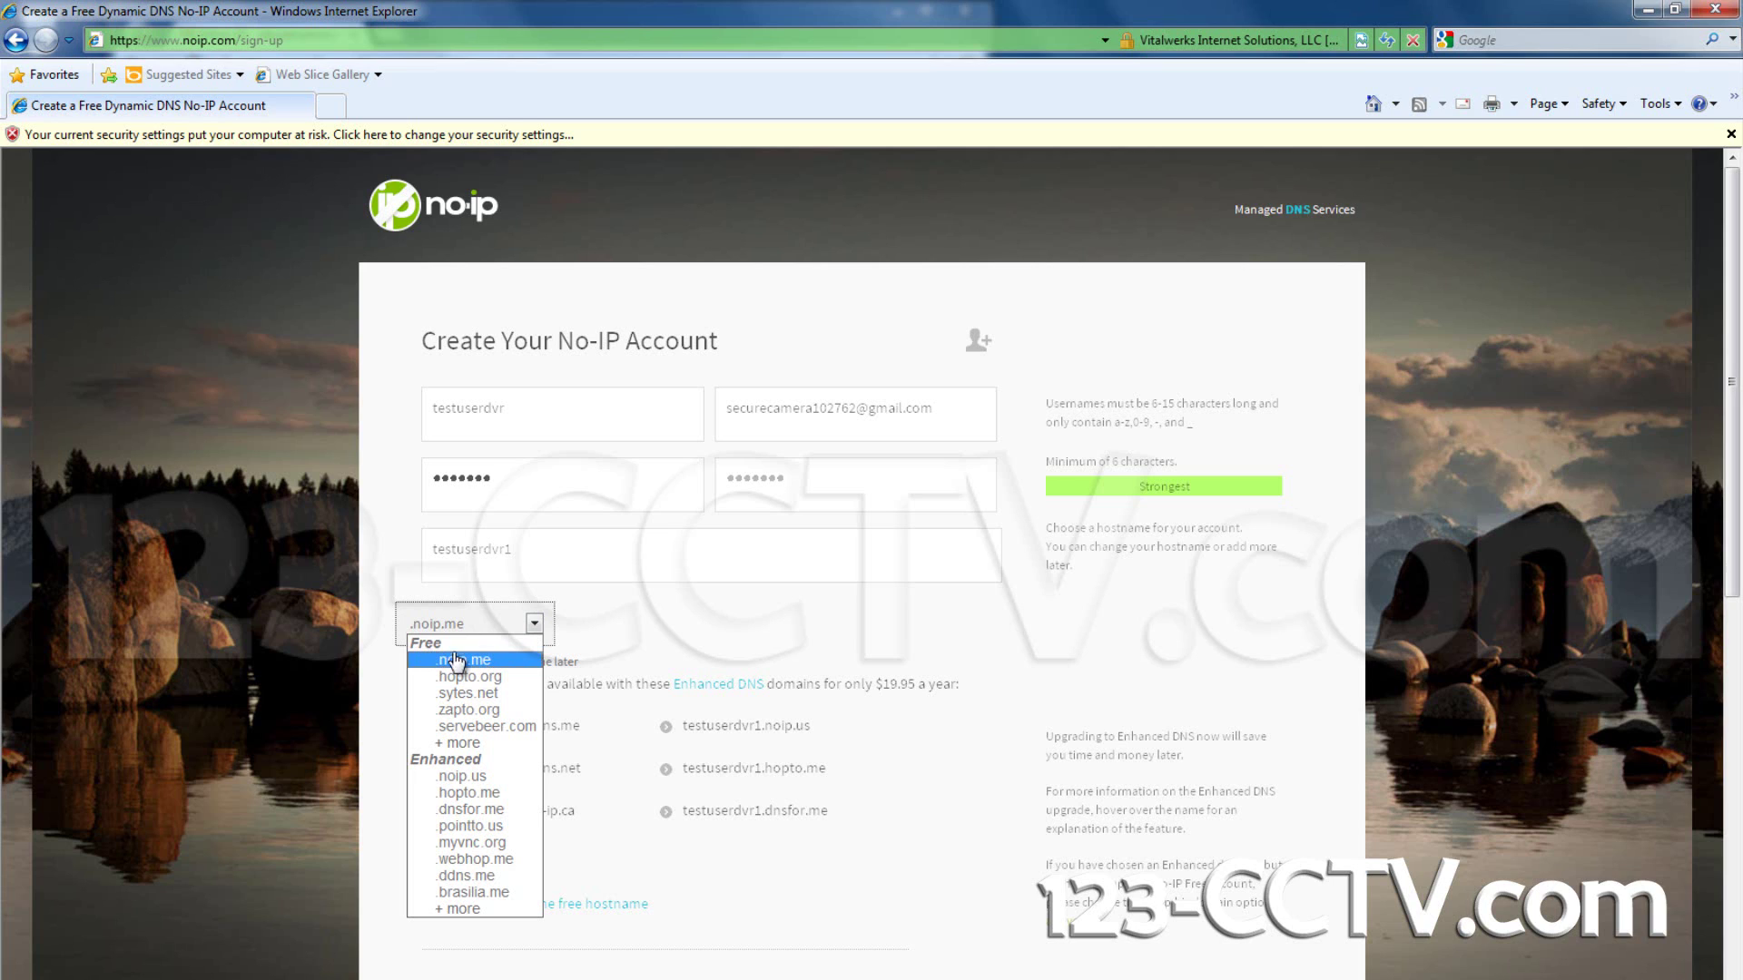
left_click(463, 660)
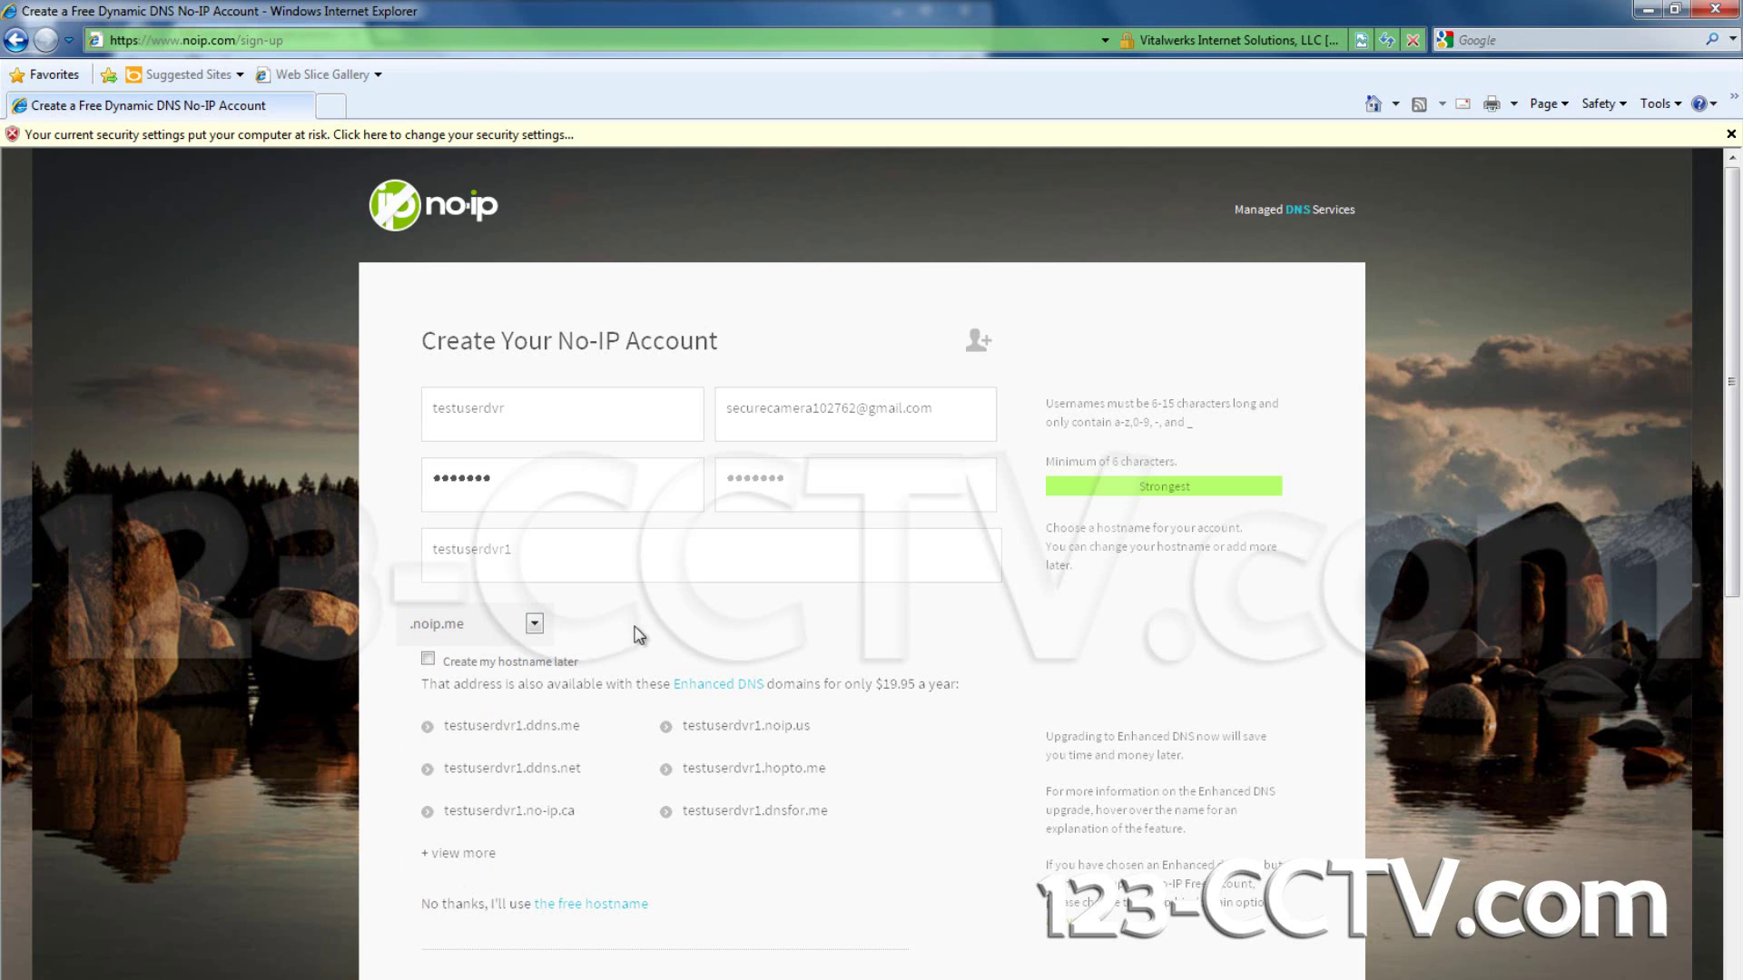
left_click(534, 623)
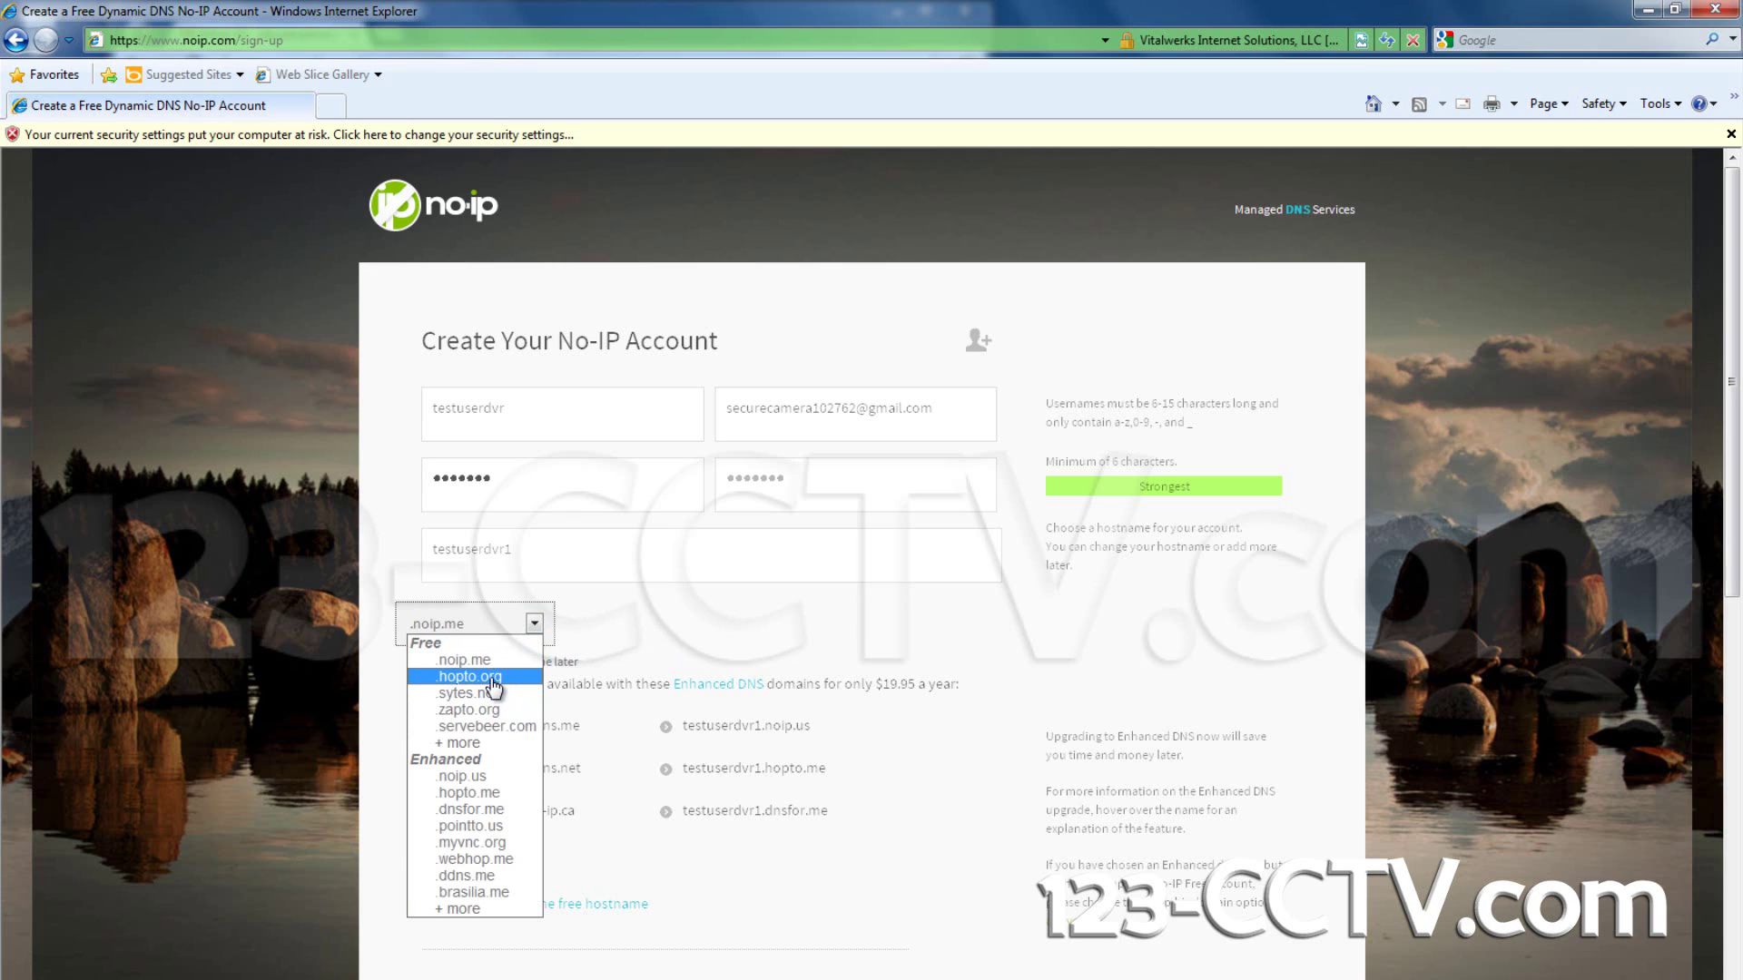
left_click(691, 562)
left_click(696, 557)
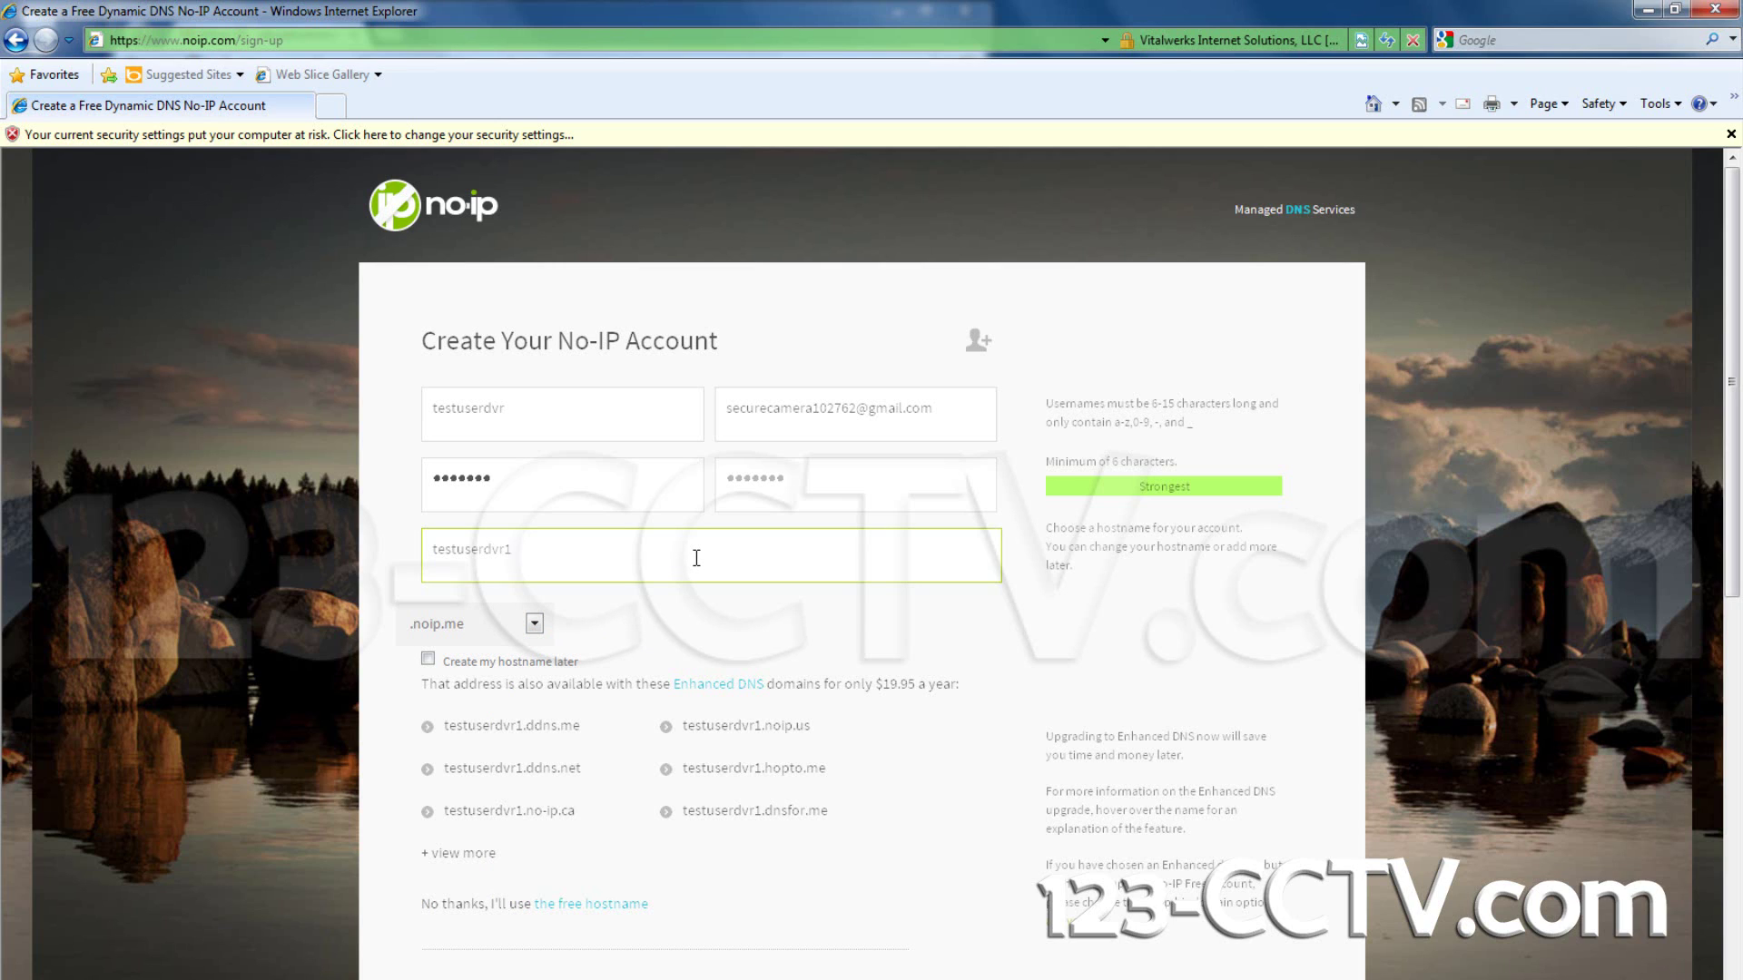
left_click(533, 625)
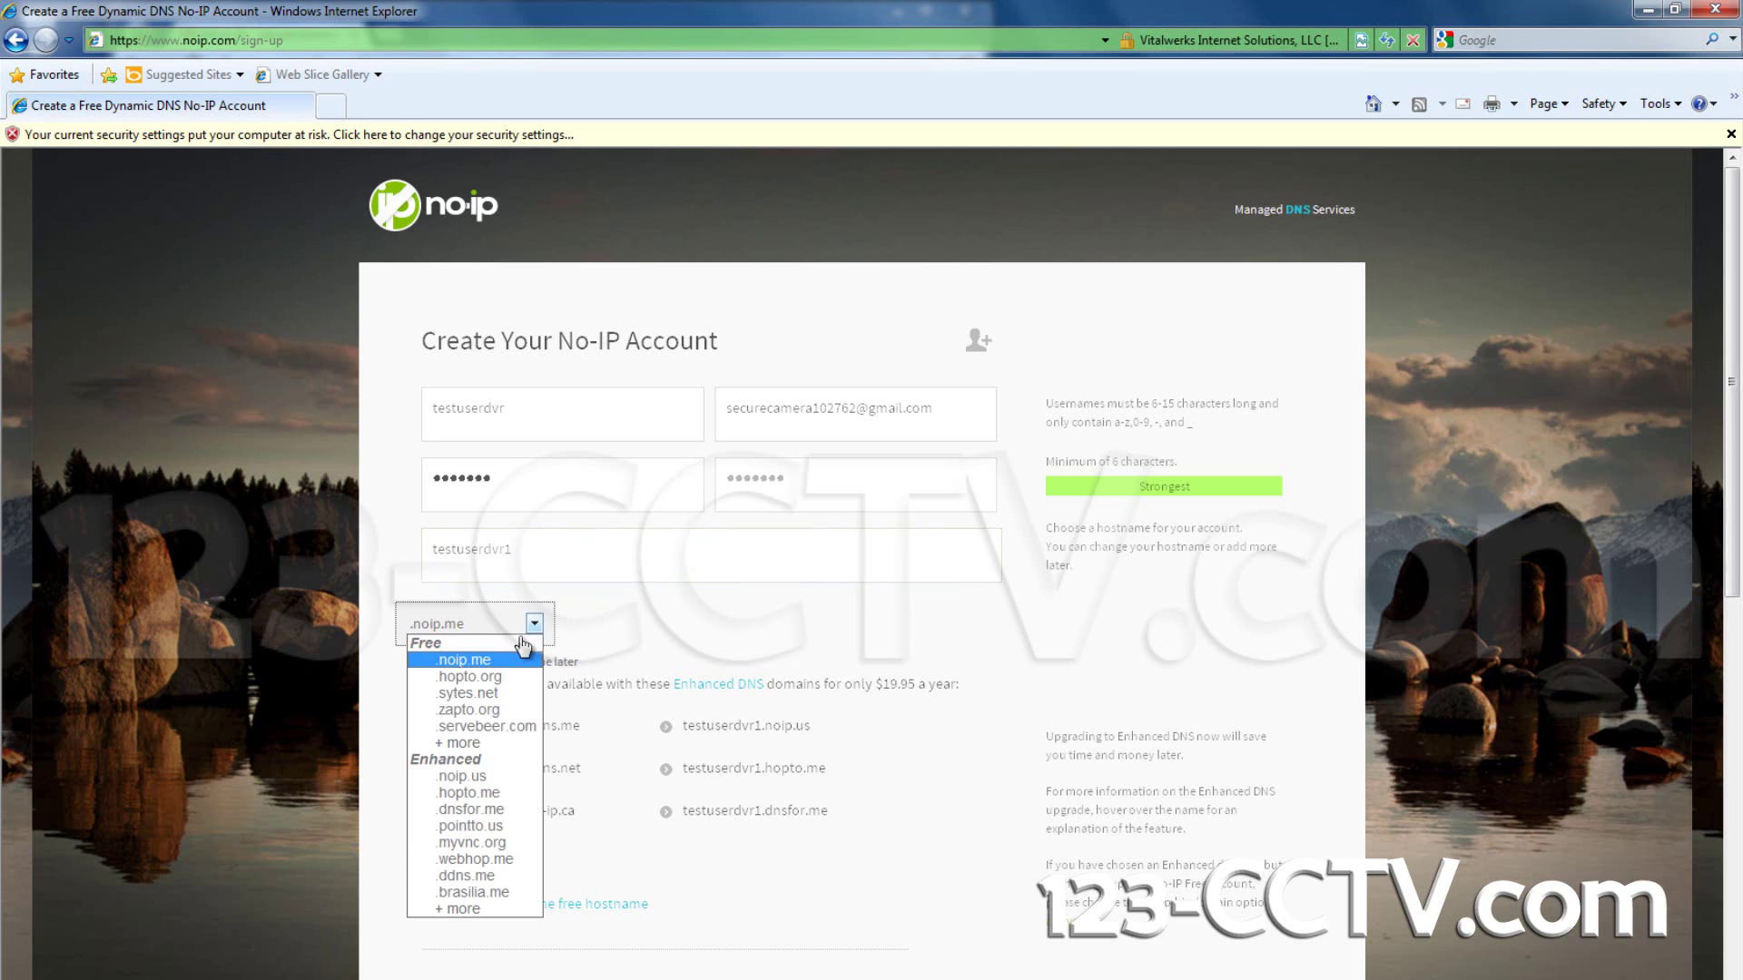
left_click(508, 660)
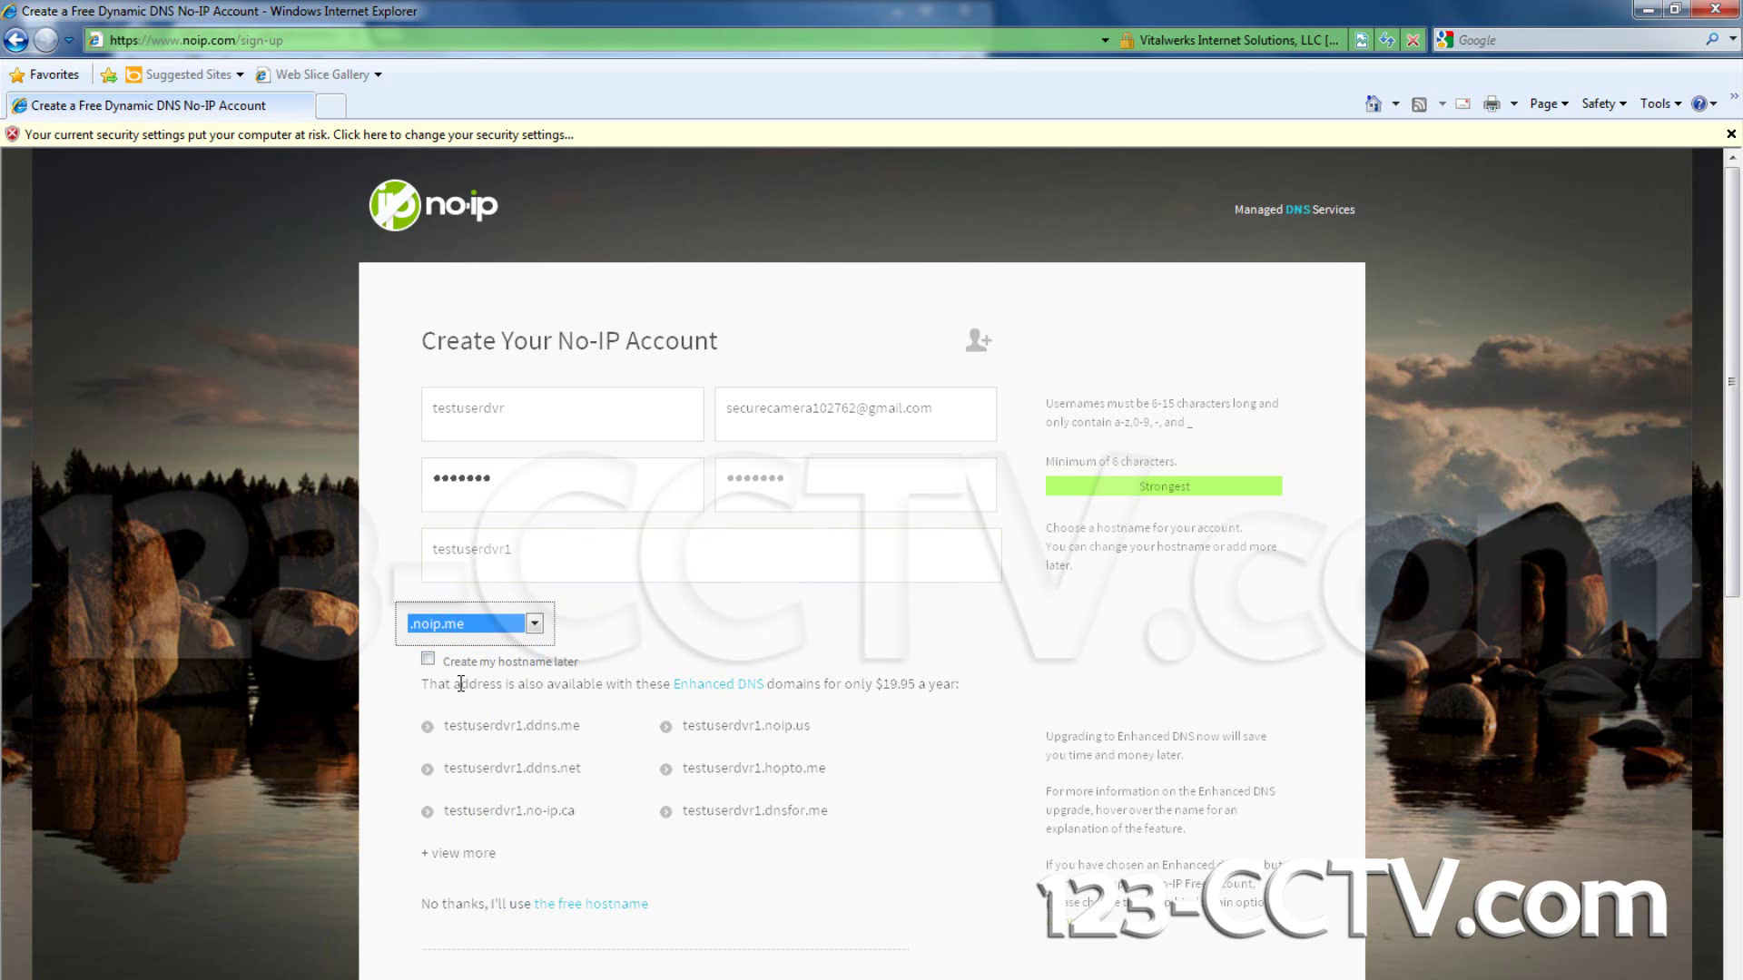
left_click(266, 651)
Step: Choose the free hostname over Enhanced DNS and opt out of newsletters and offers
scroll(286, 640, "down", 2)
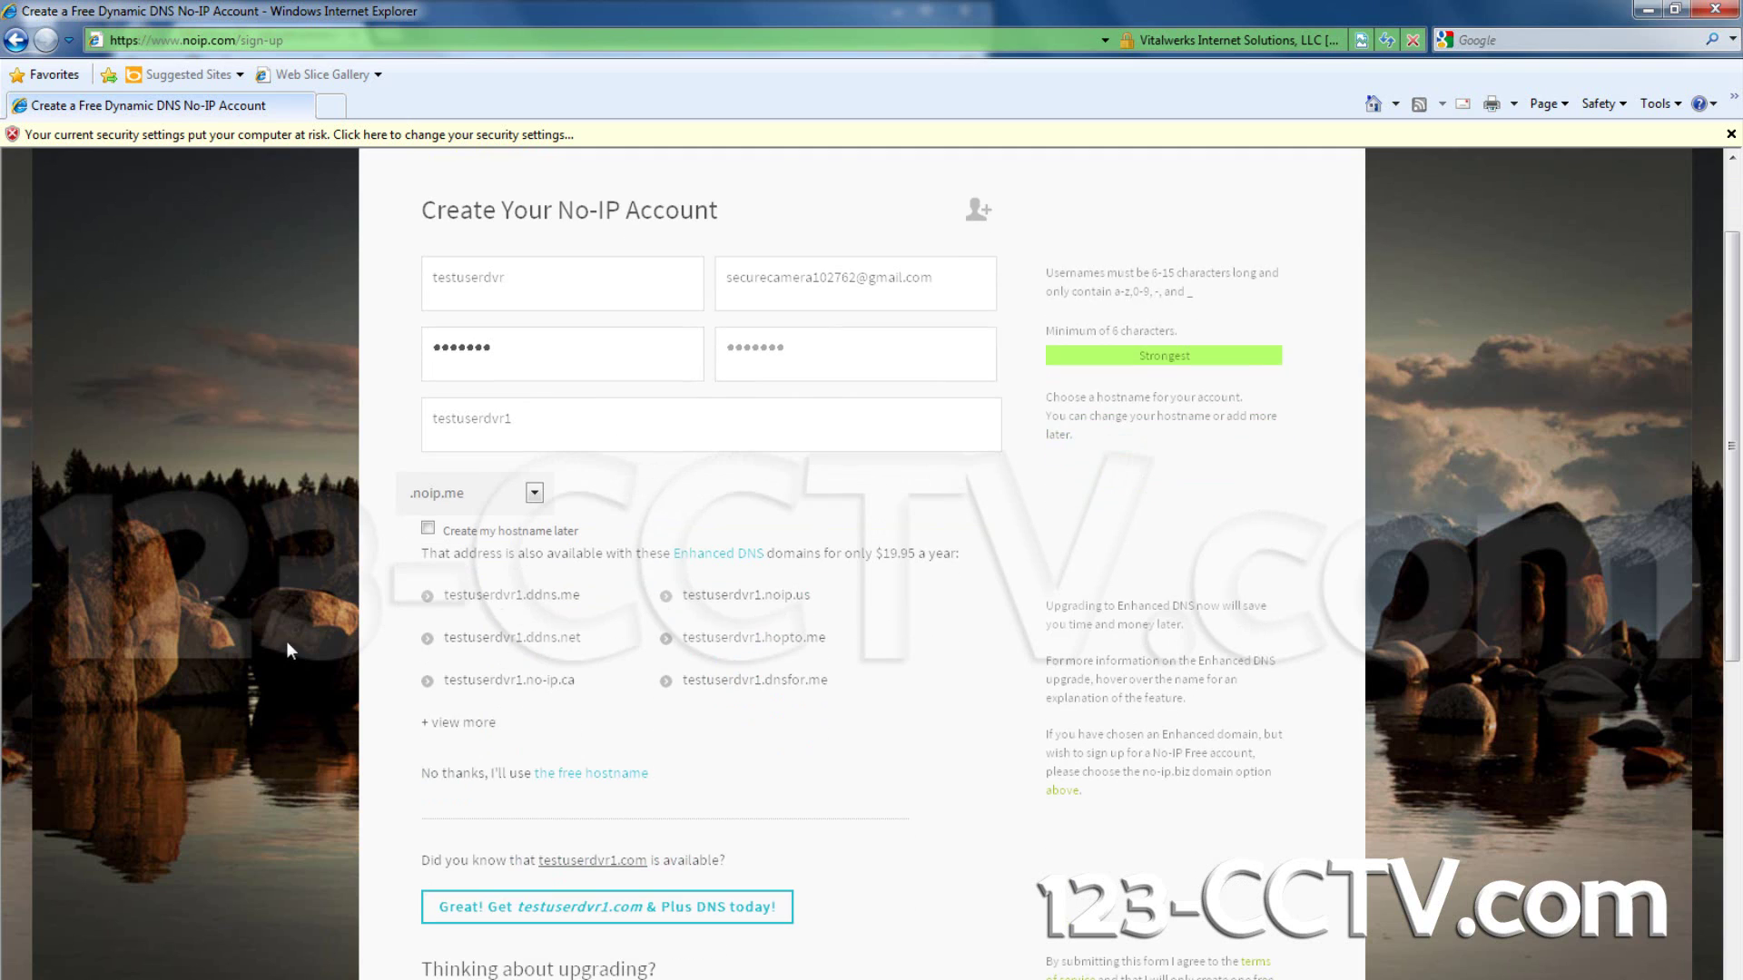
left_click(596, 779)
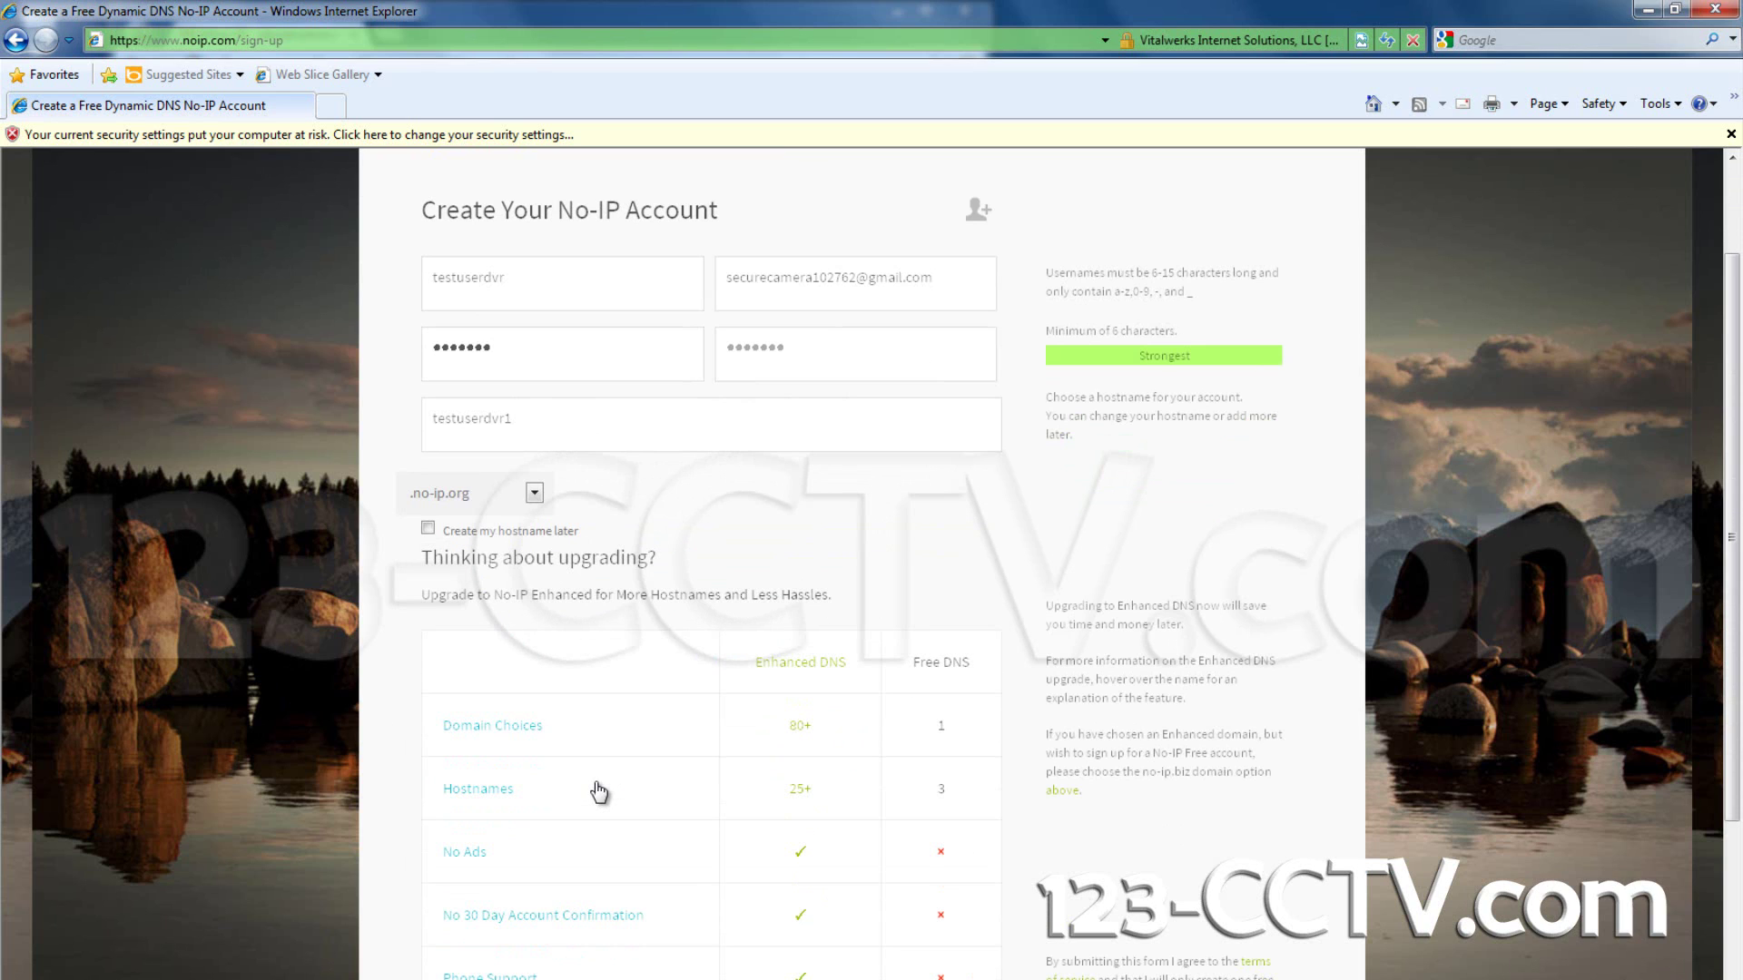
scroll(599, 791, "down", 3)
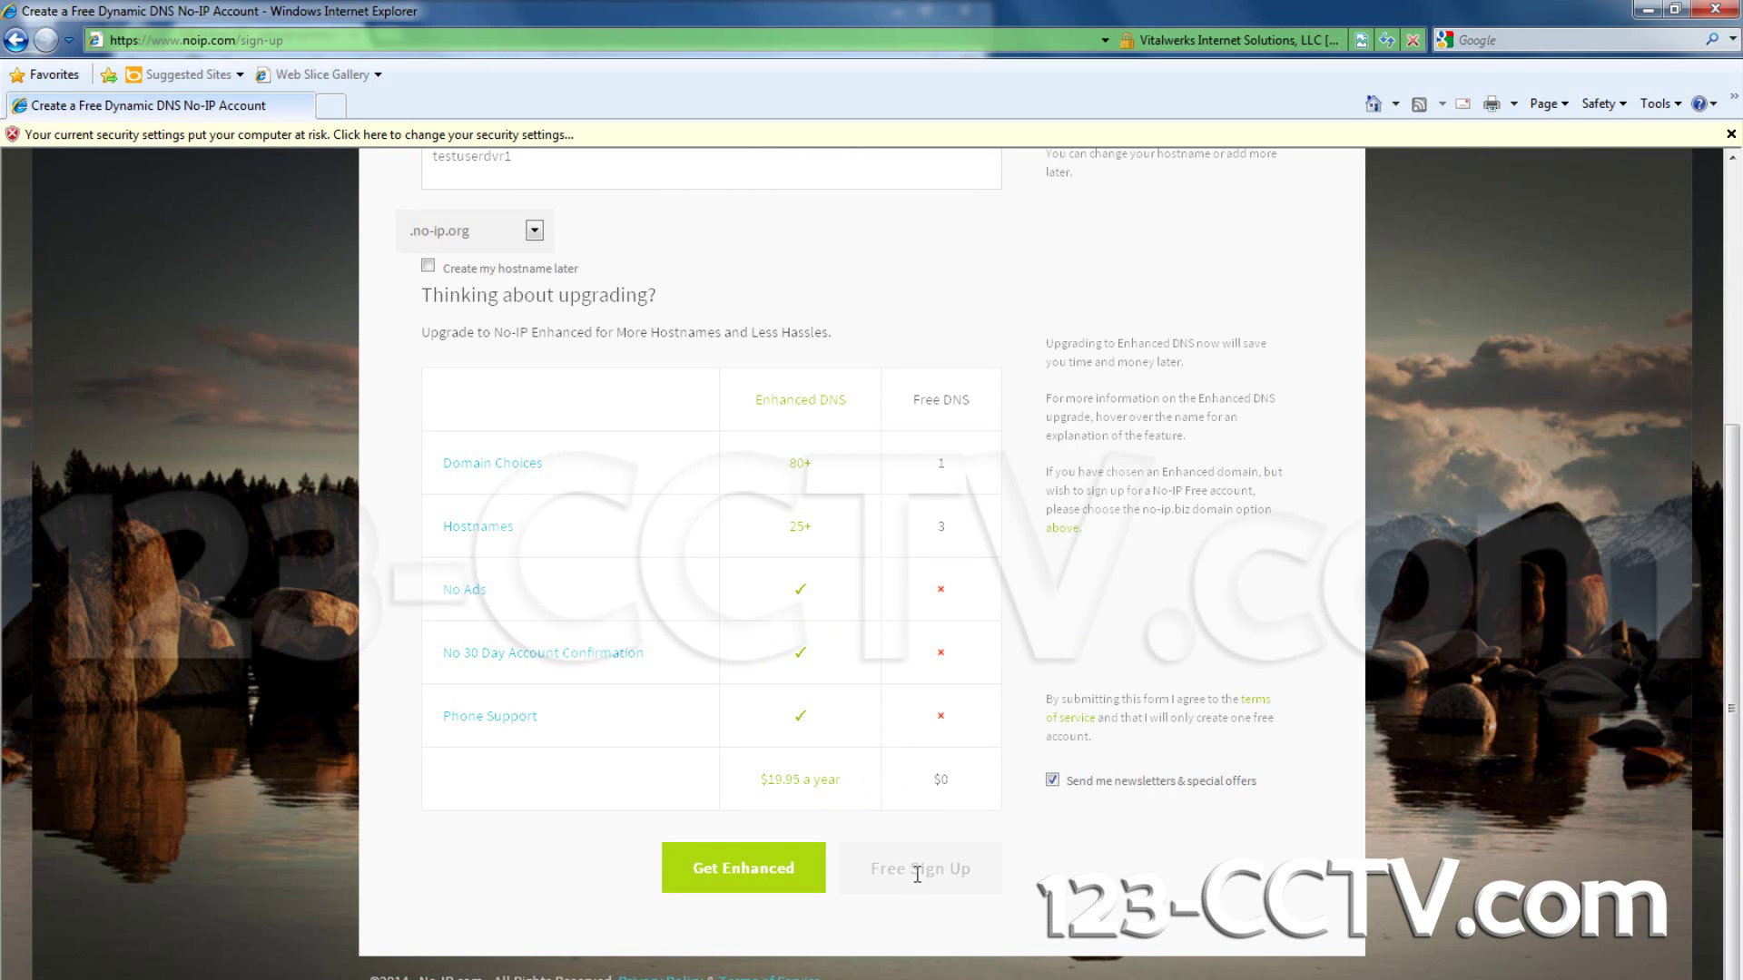
left_click(1052, 780)
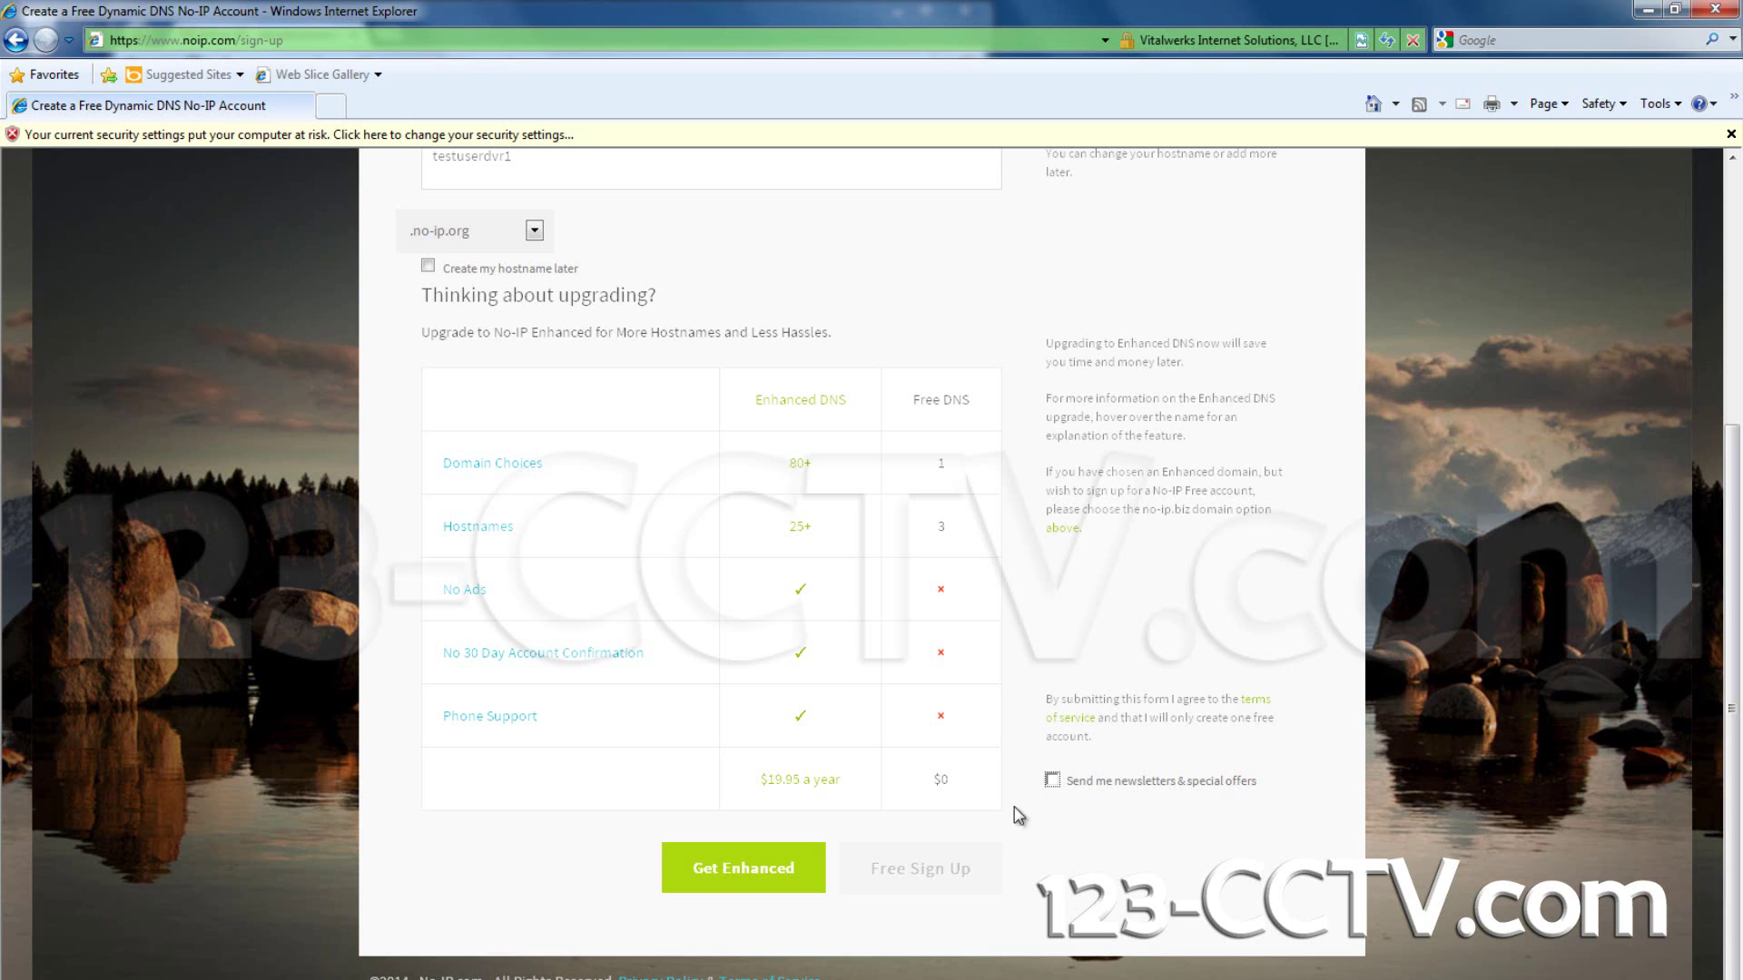
left_click(926, 873)
Step: Set the hostname domain to .noip.me and submit the free sign-up
scroll(937, 866, "up", 2)
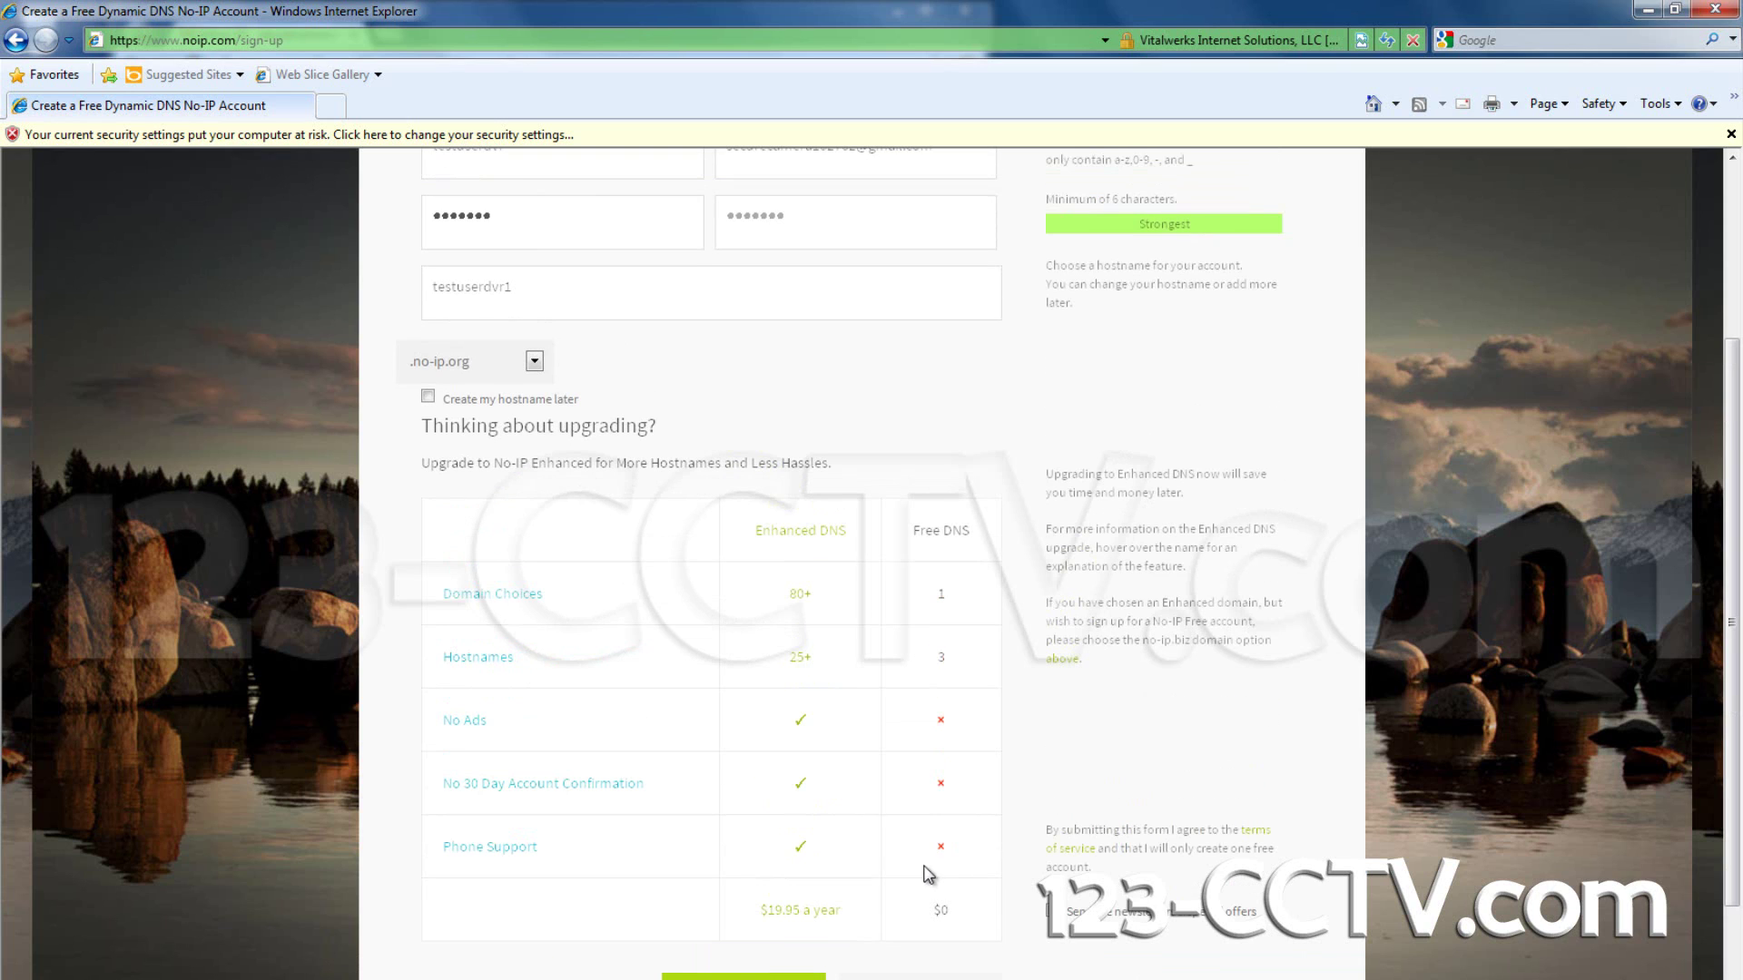
left_click(533, 361)
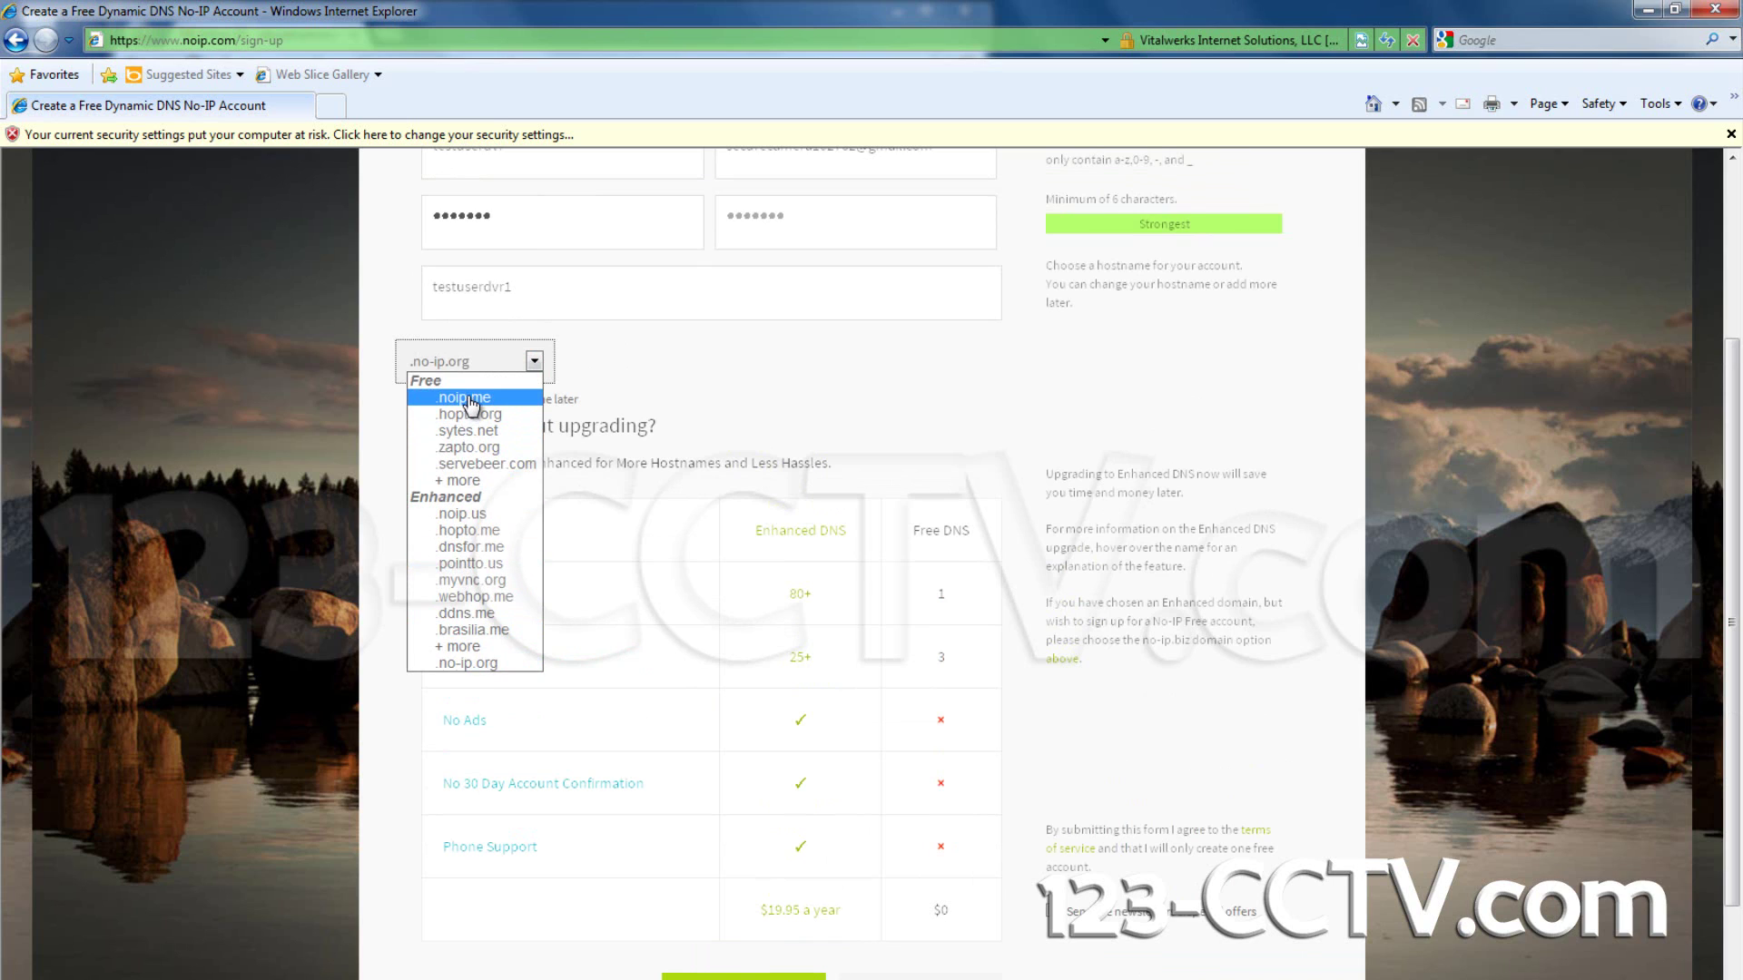
left_click(872, 392)
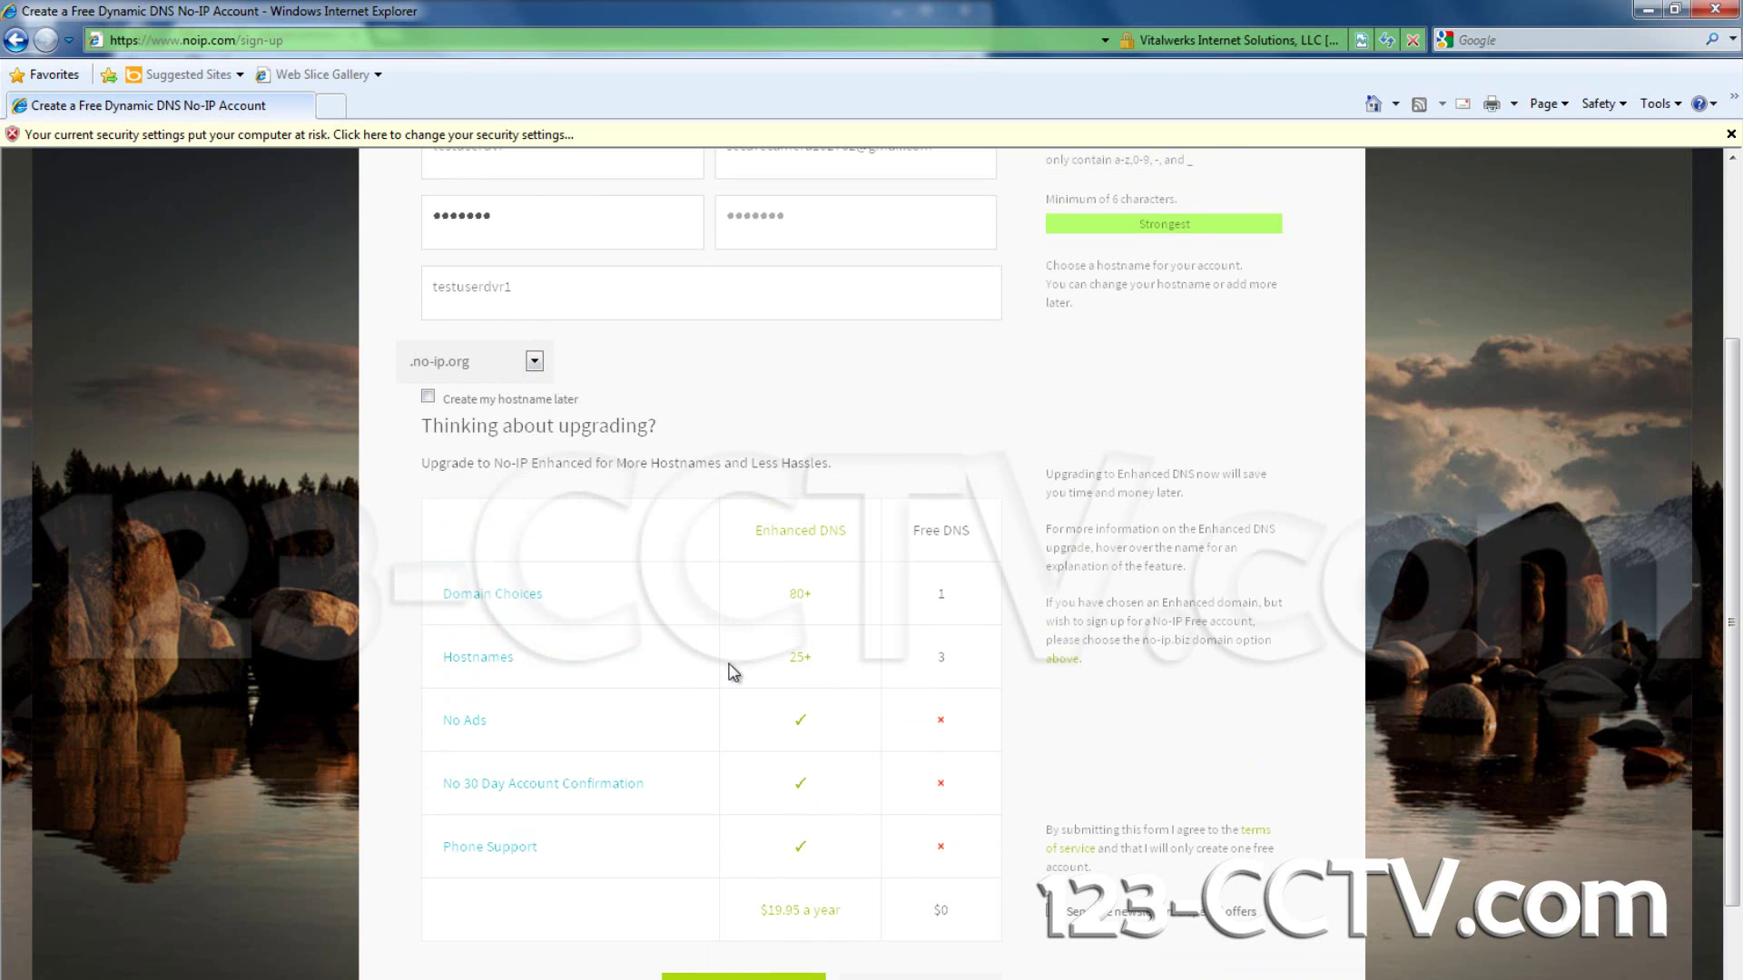
left_click(534, 361)
left_click(491, 399)
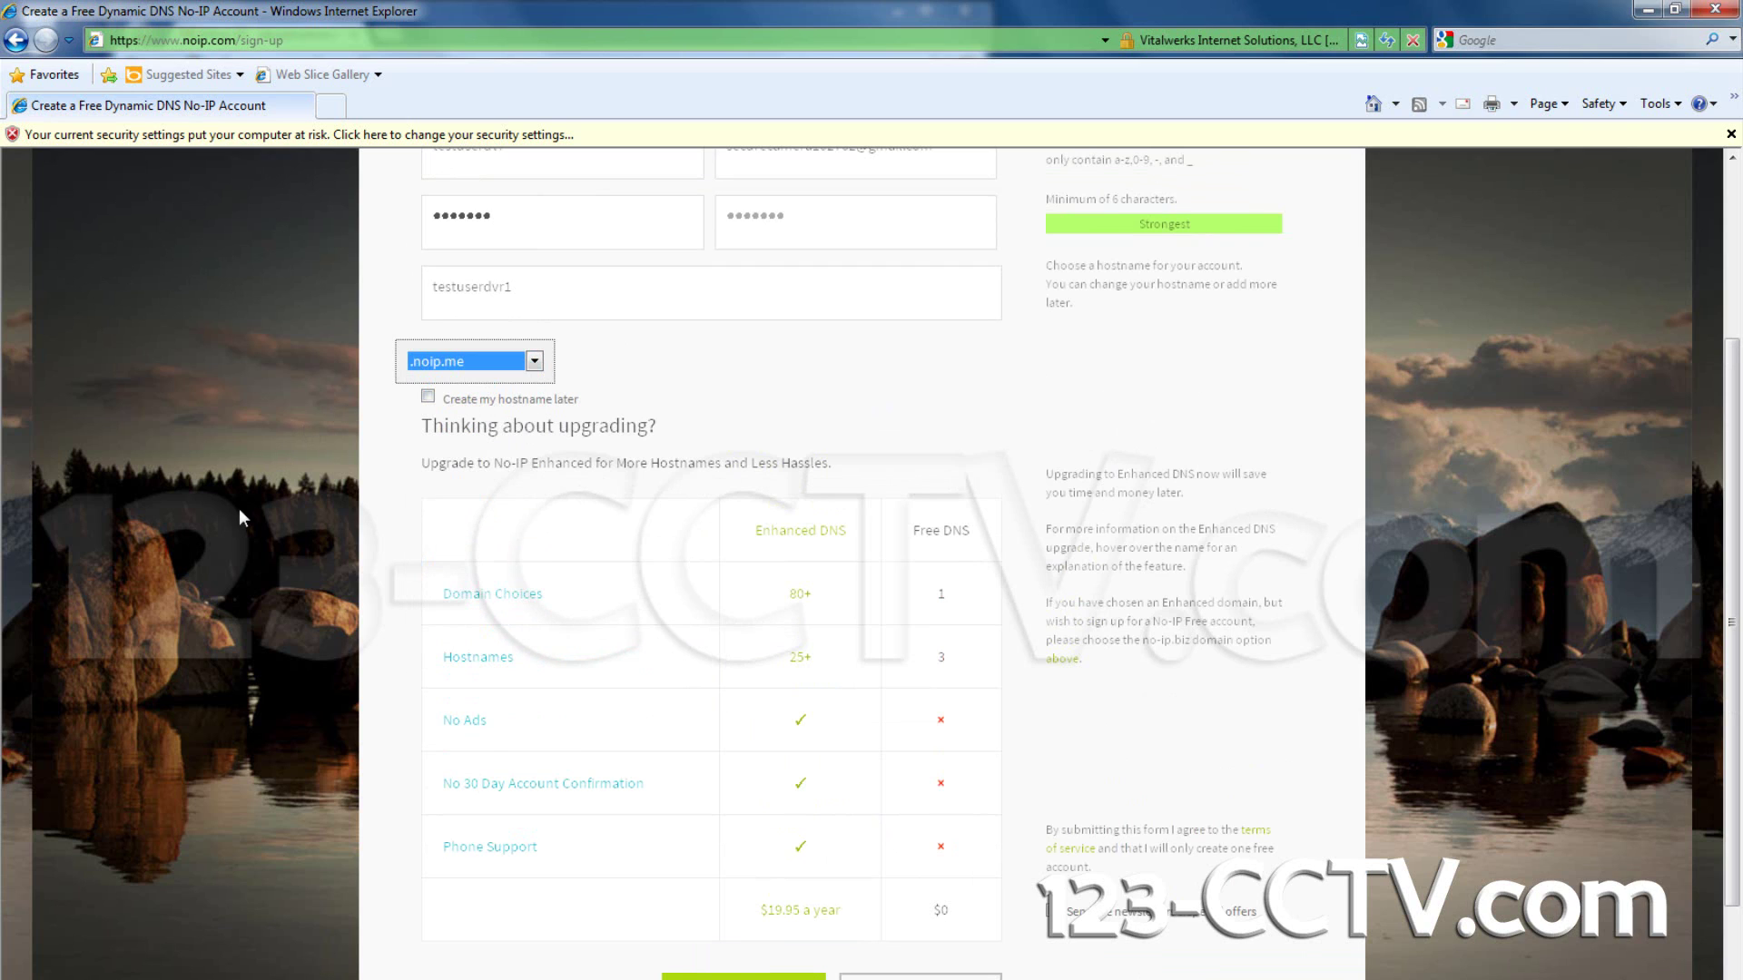
scroll(487, 756, "down", 3)
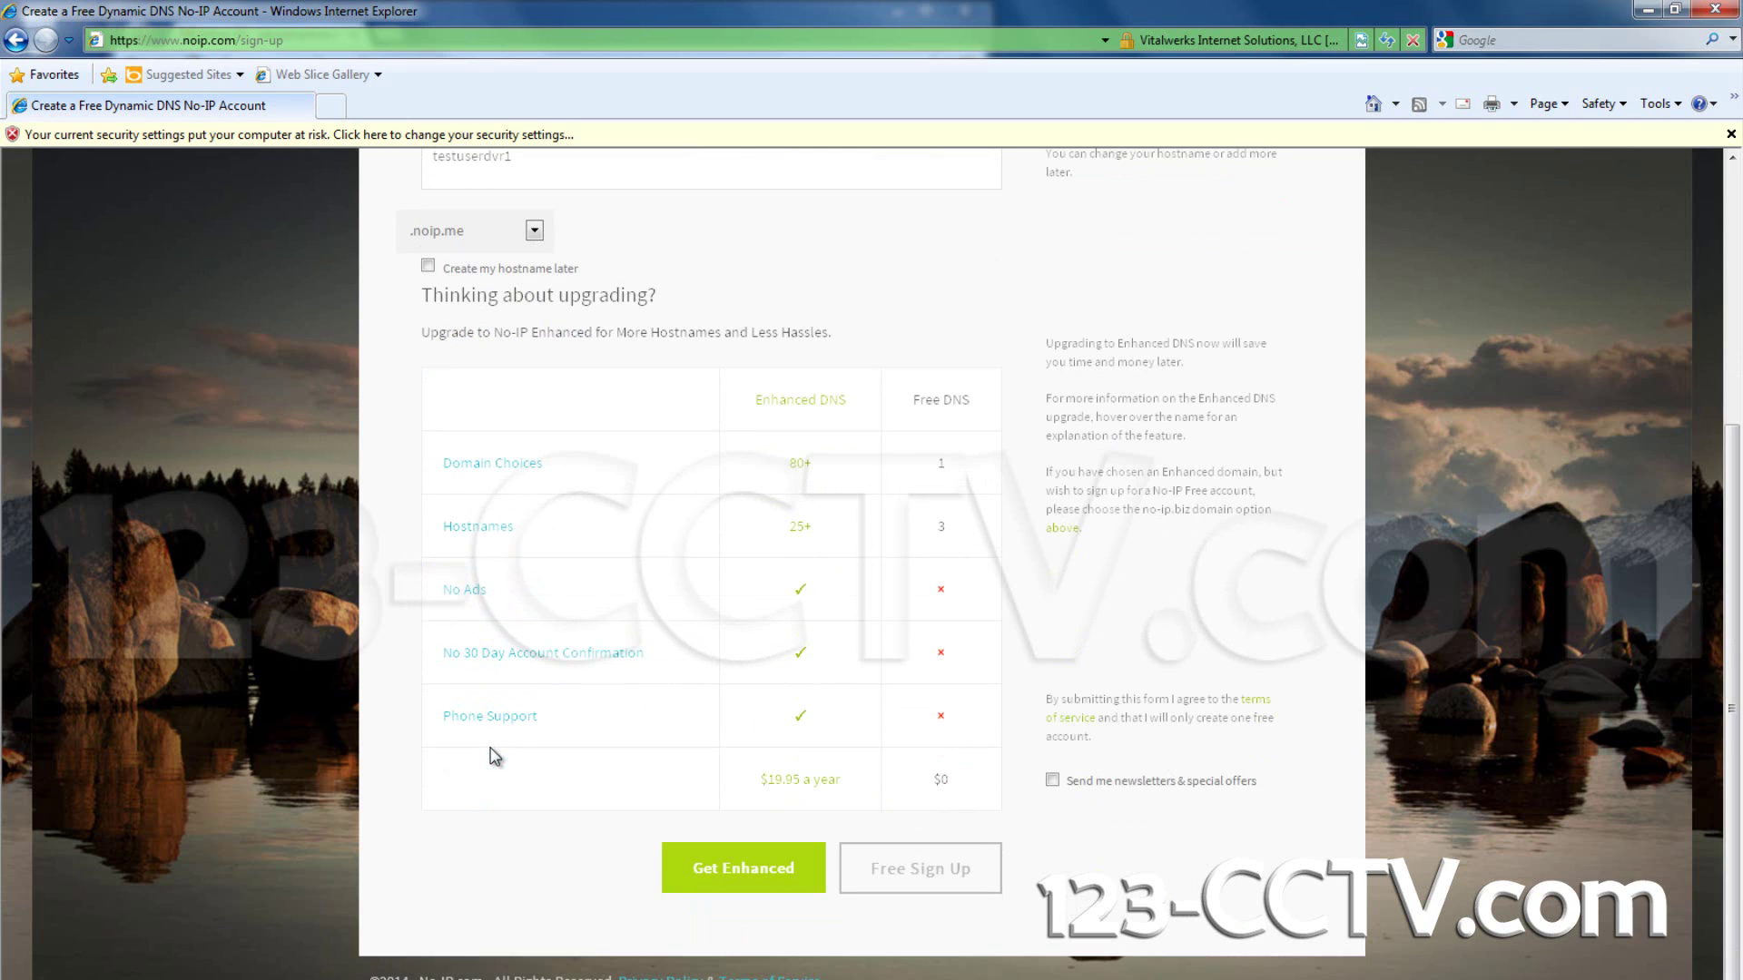
left_click(894, 874)
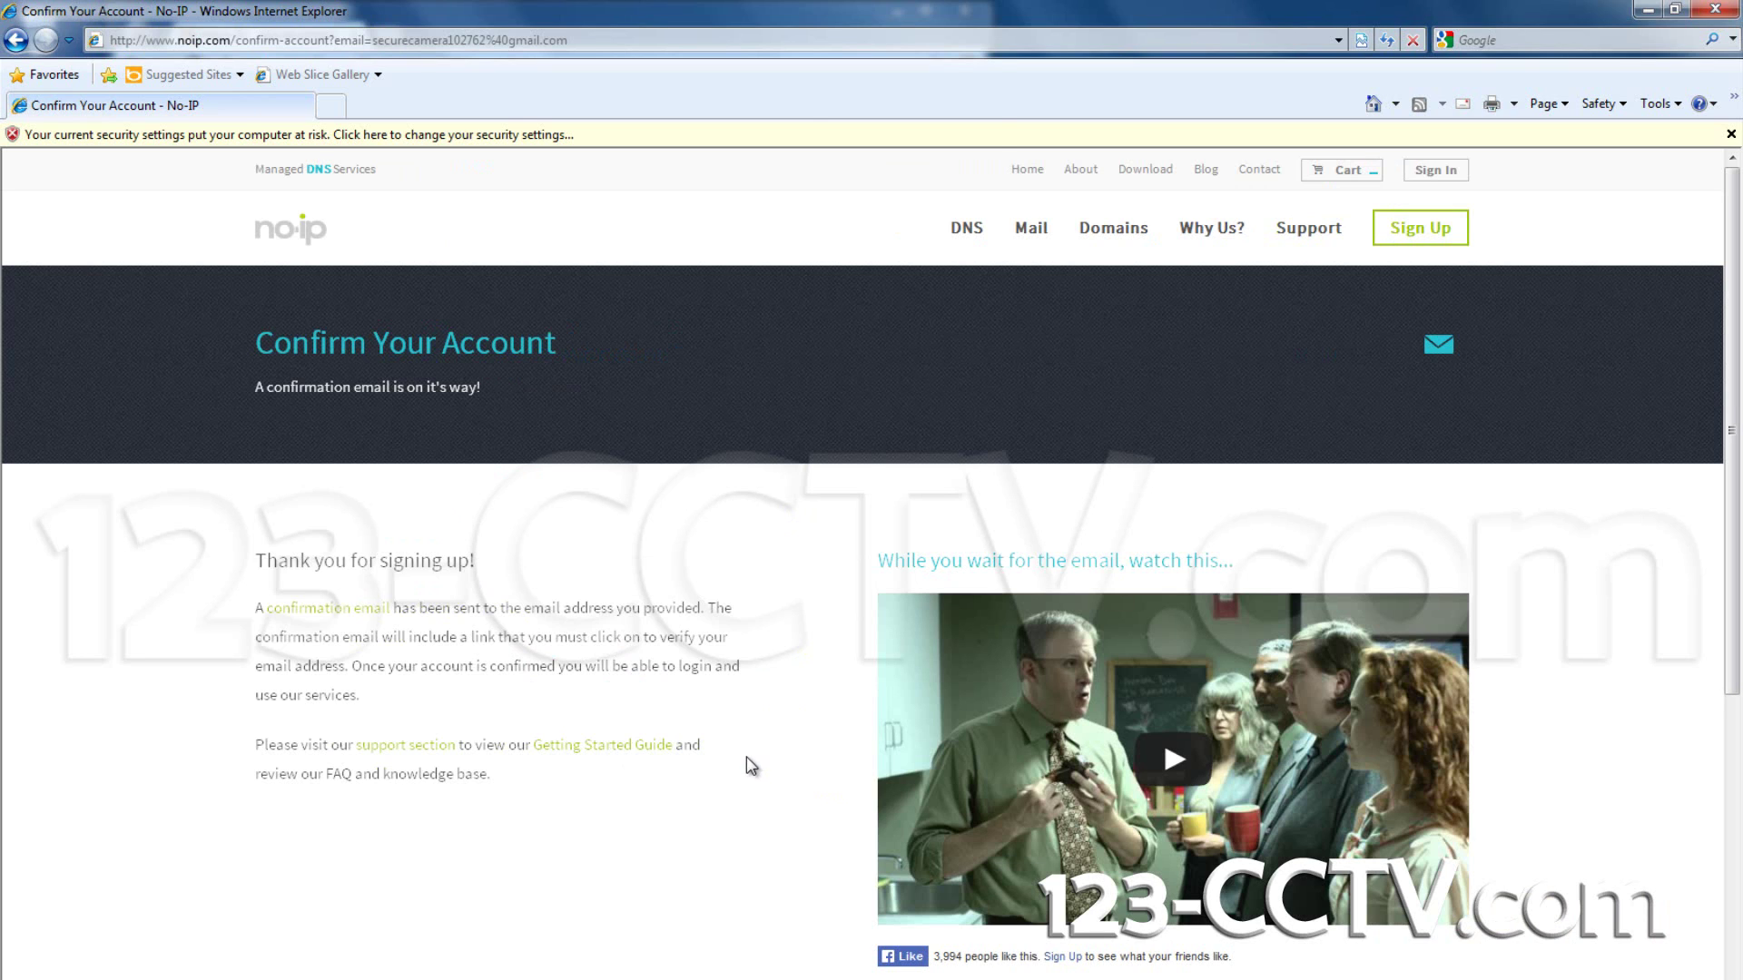
Step: In Gmail, open the No-IP Activation email and follow its activation link
key("alt+Tab")
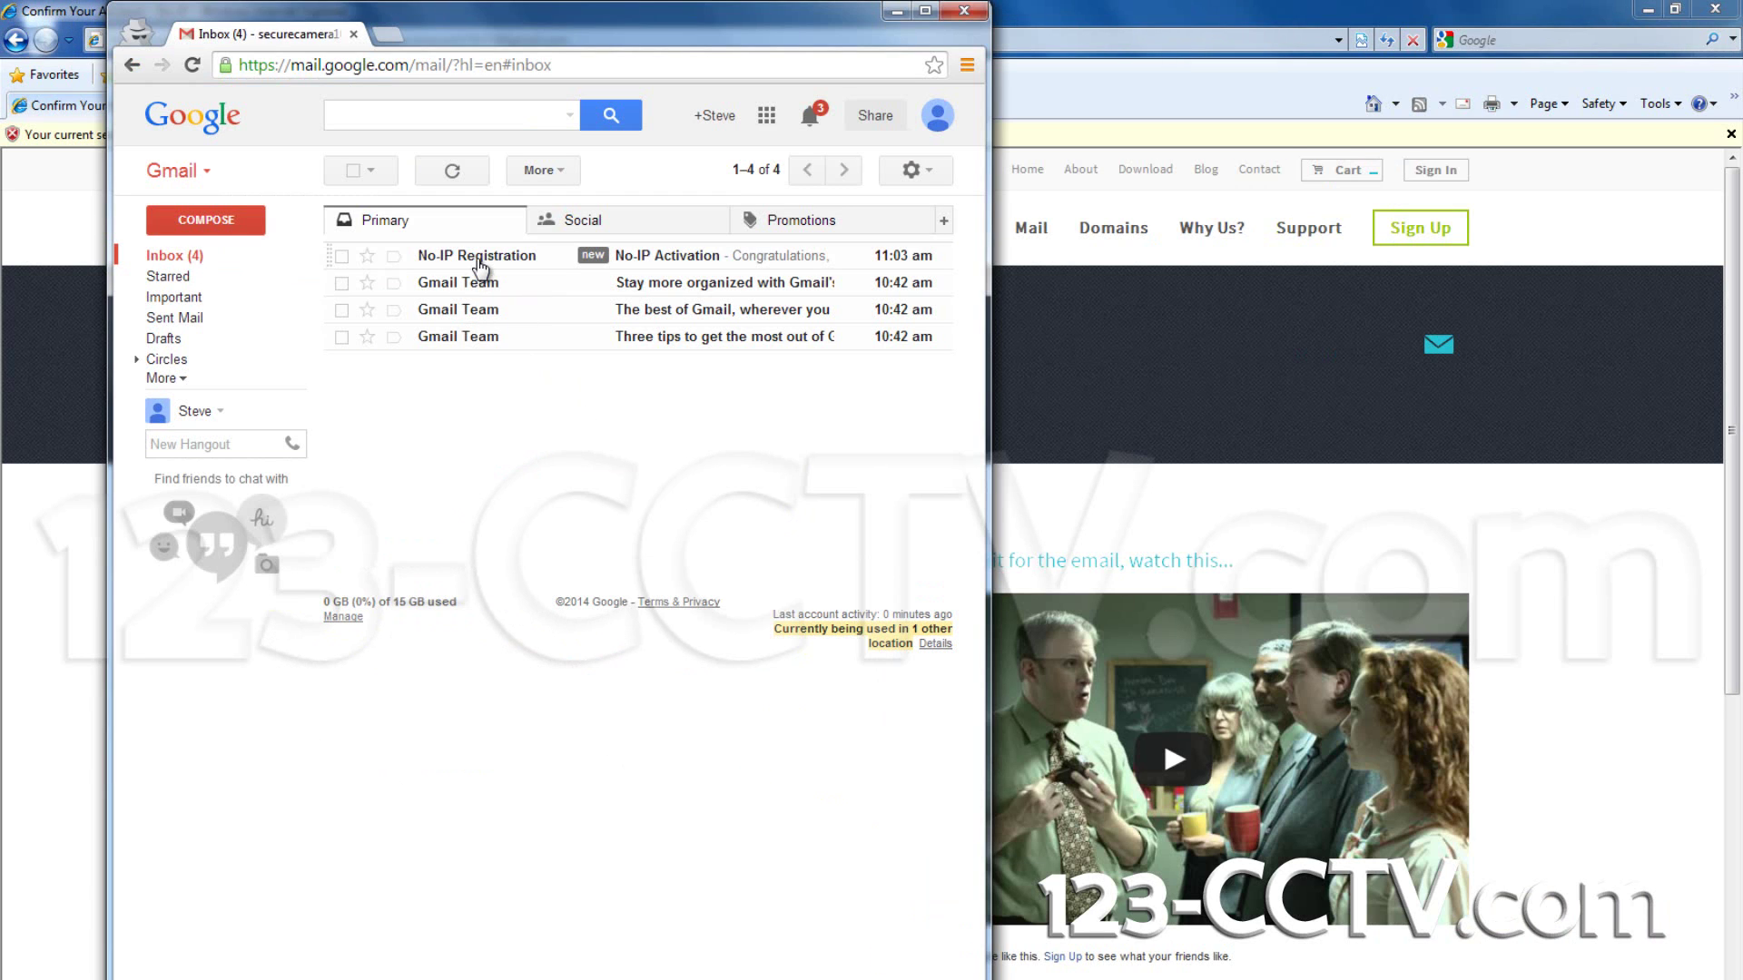
mouse_move(479, 263)
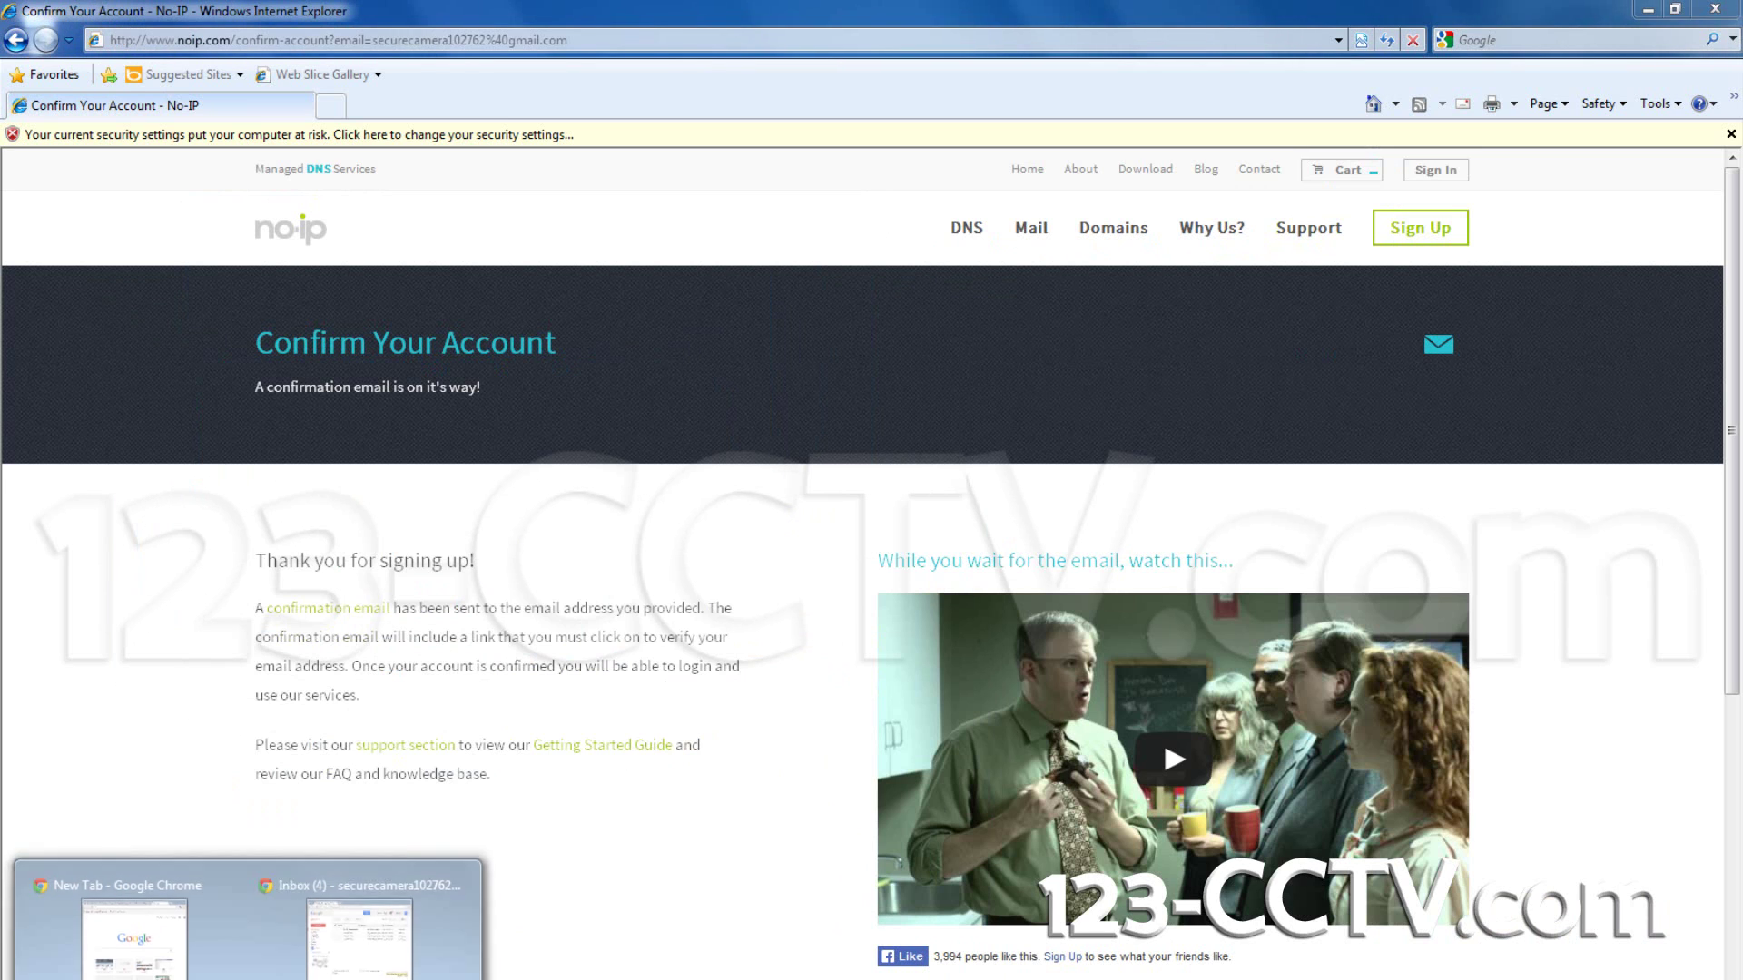
left_click(273, 979)
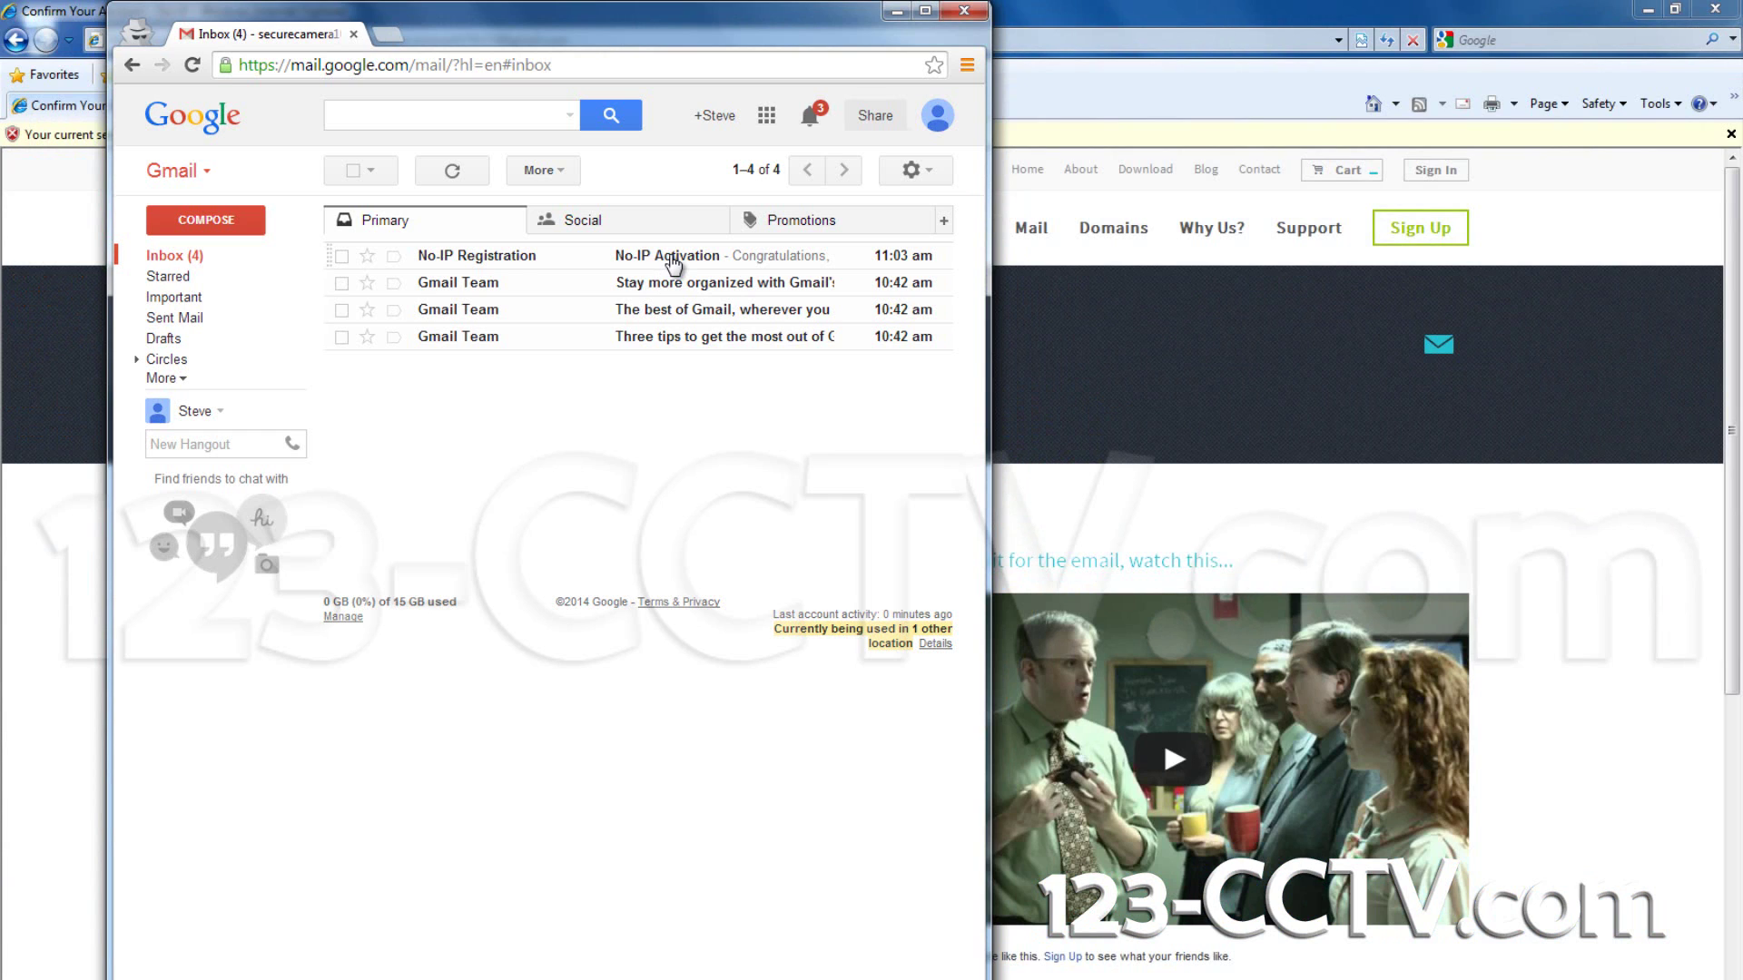
left_click(673, 264)
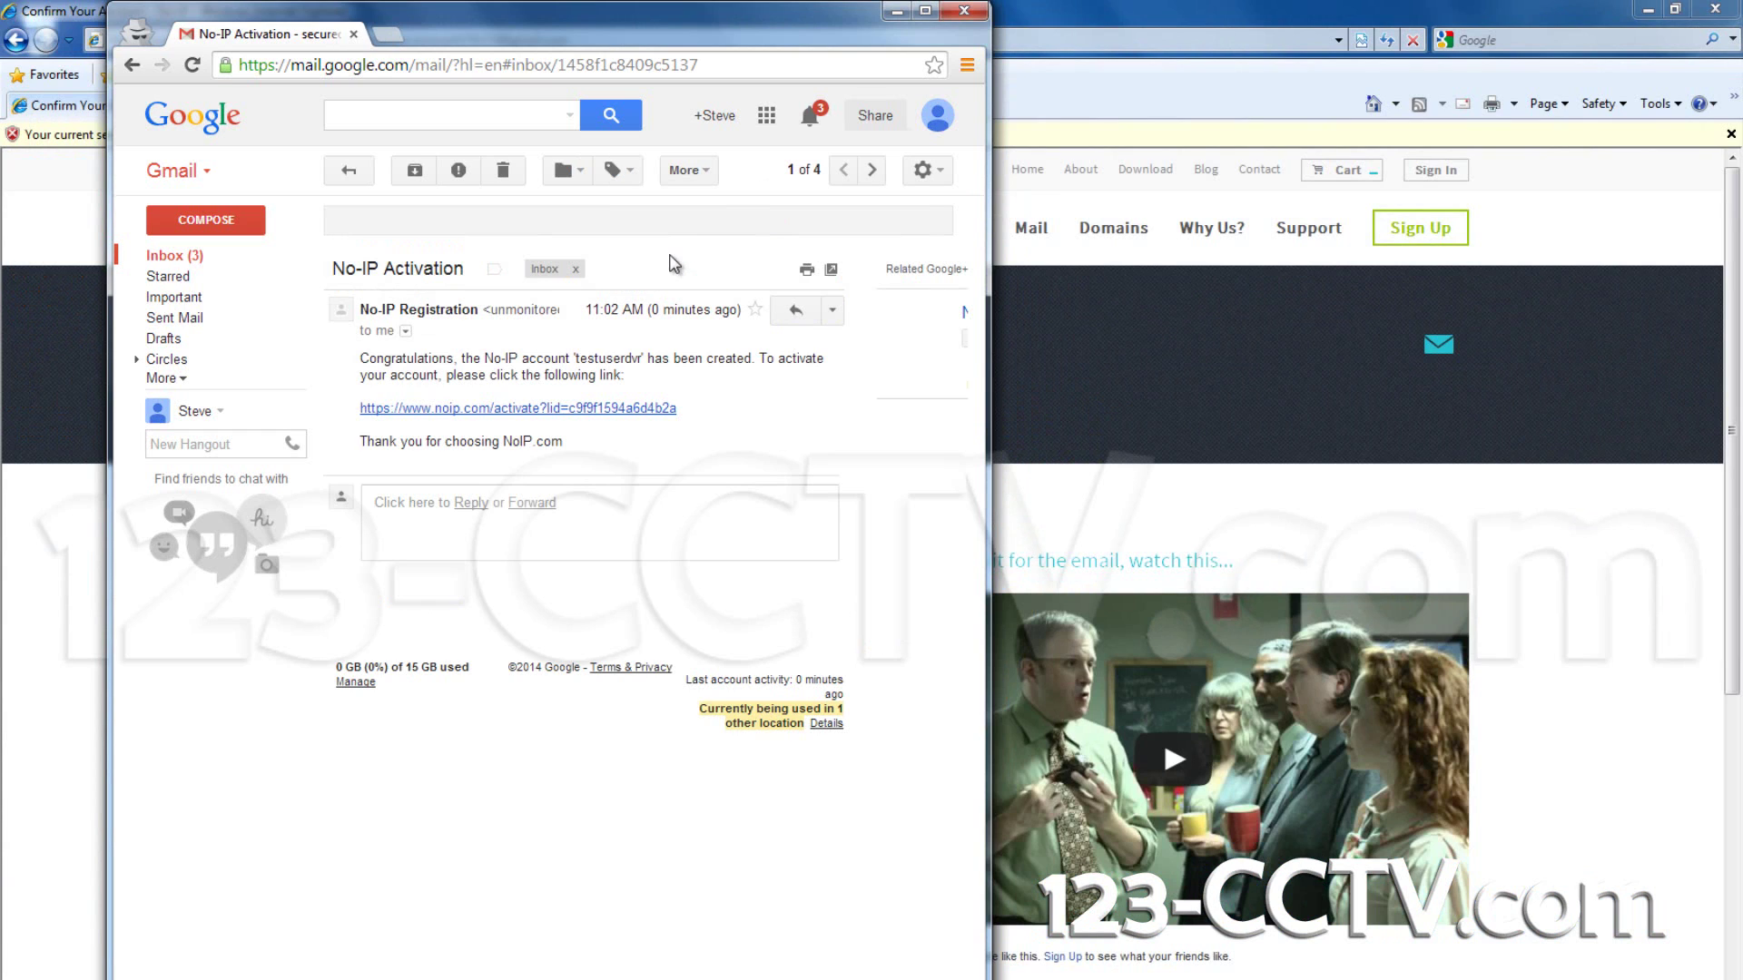
left_click(488, 413)
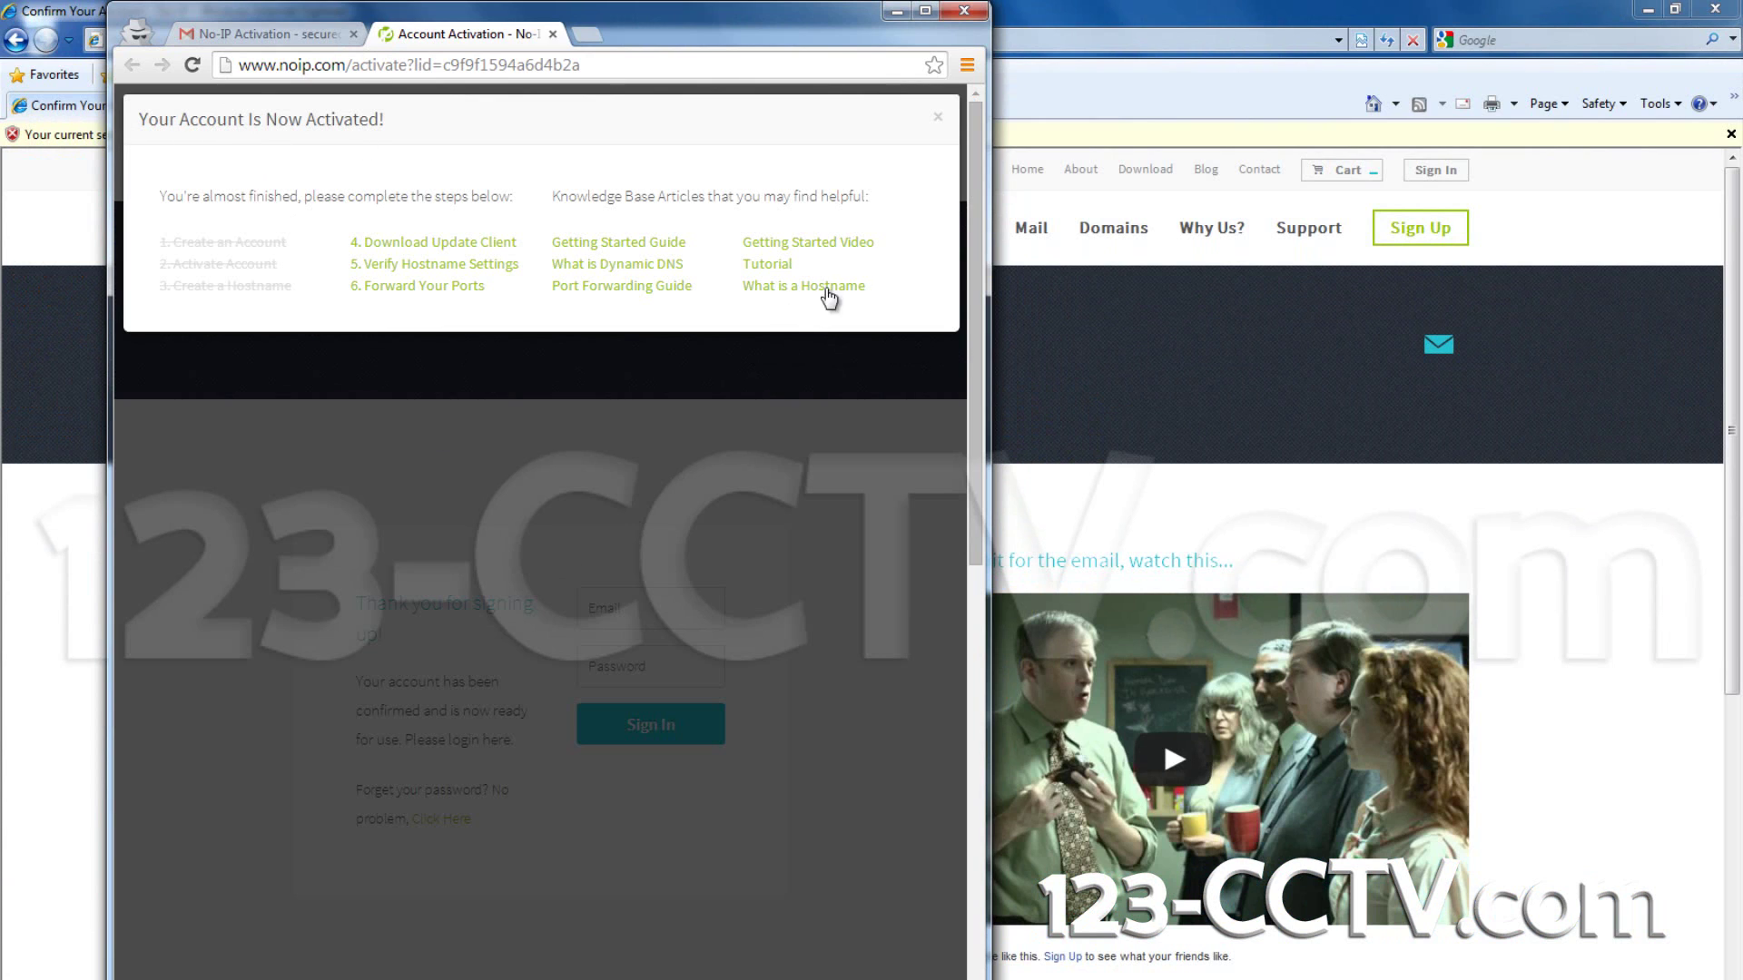
Step: Dismiss the activation notice and sign in with the account username and password
left_click(937, 119)
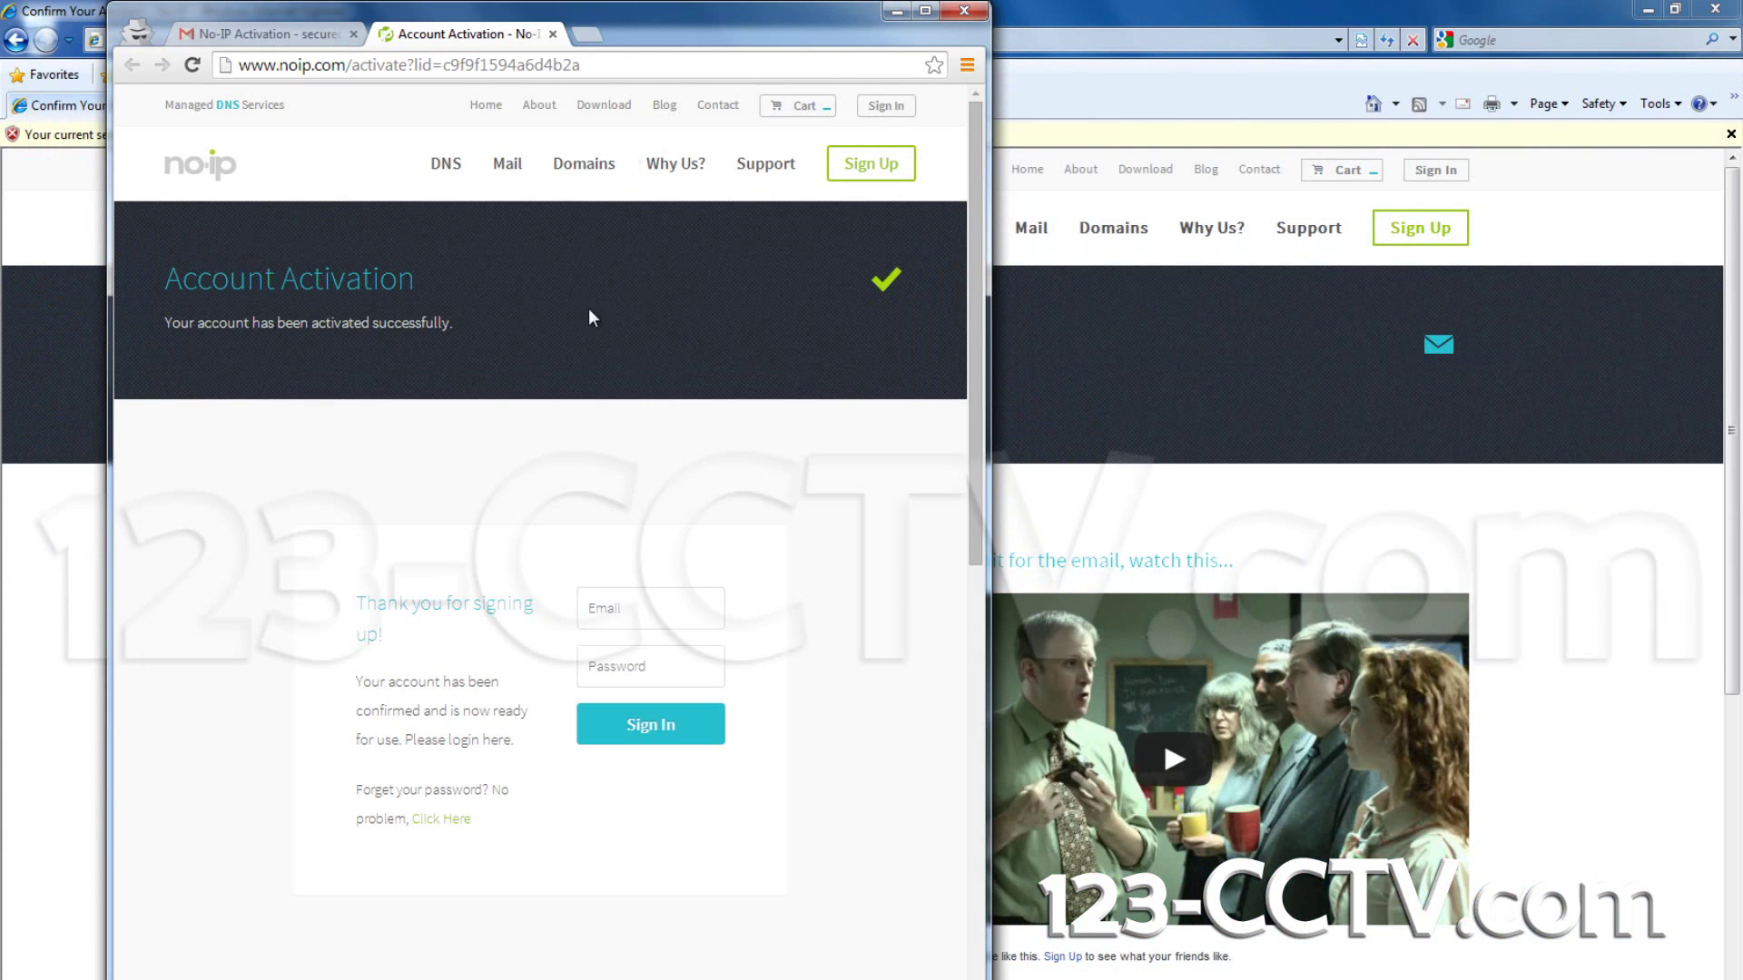
left_click(642, 615)
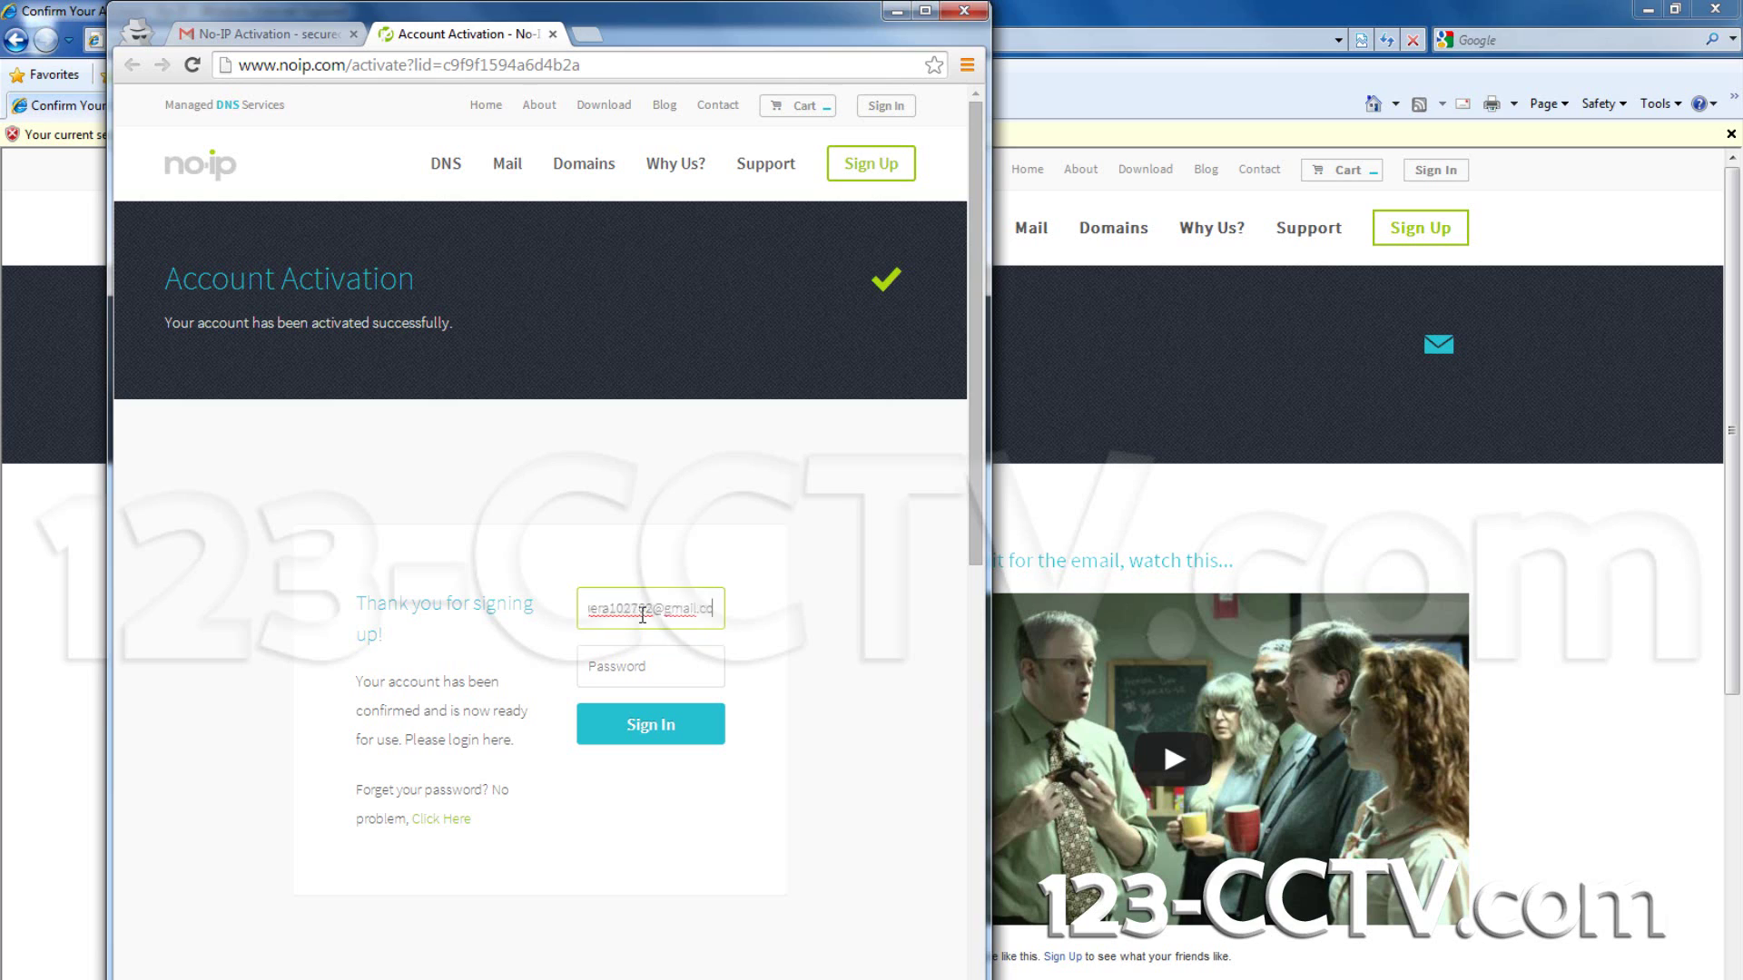
key("Tab")
type("••••••")
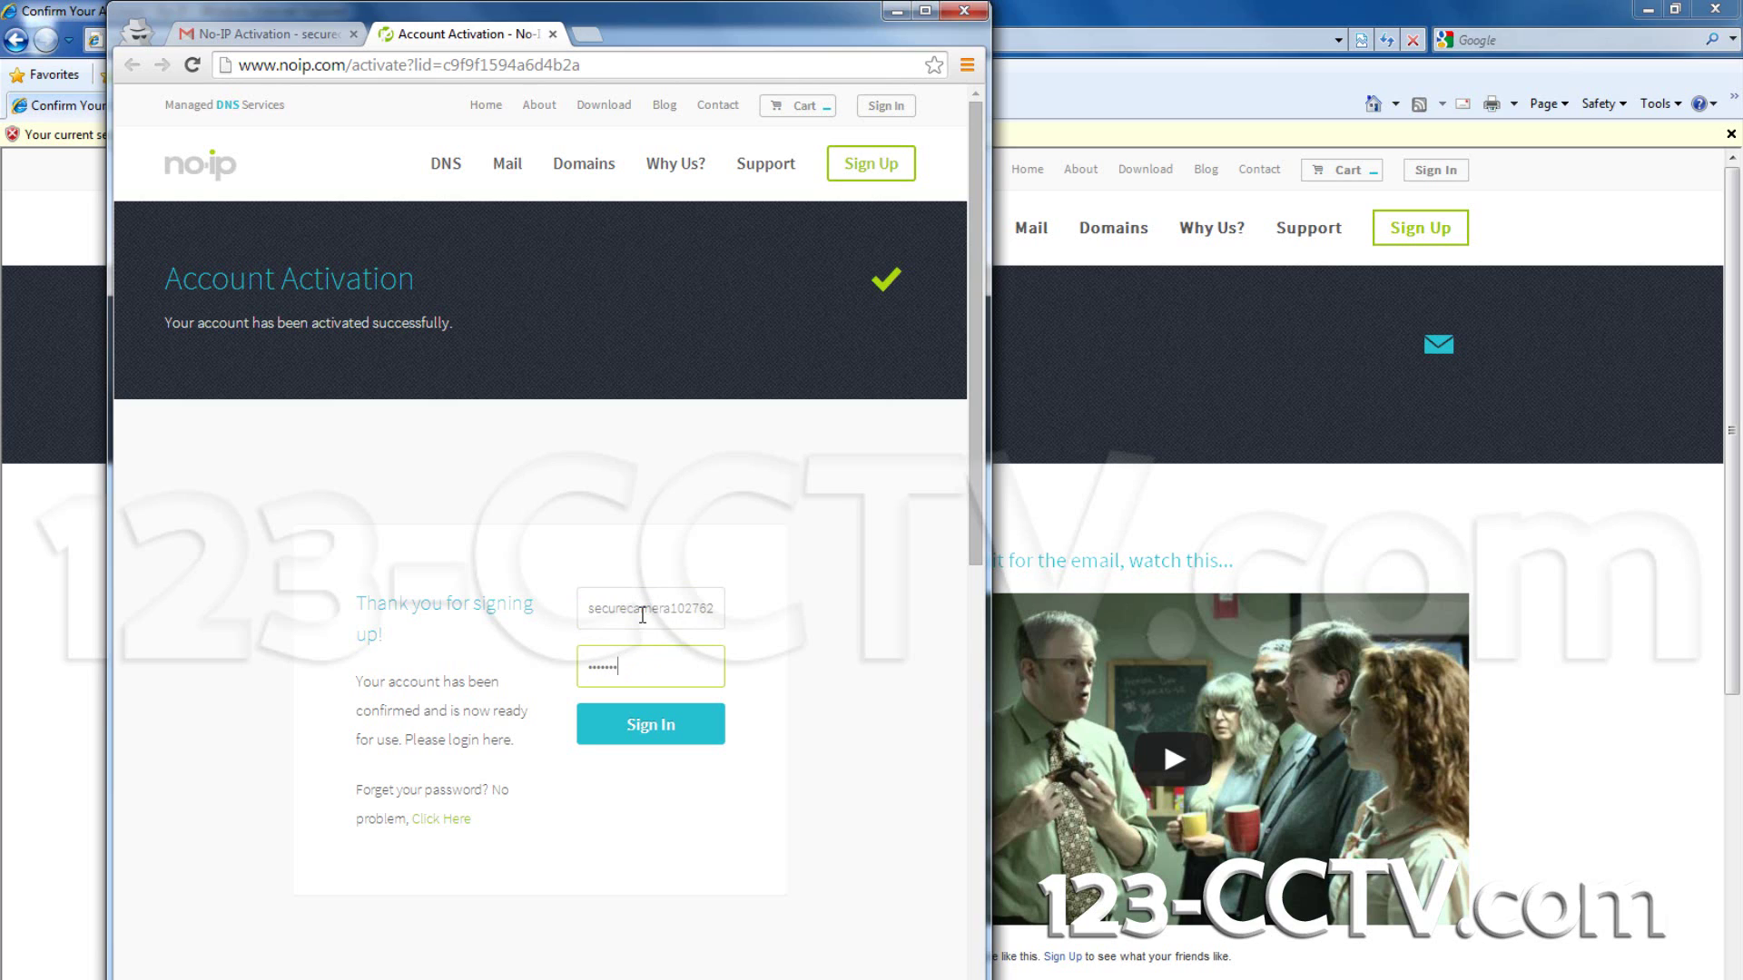
left_click(662, 739)
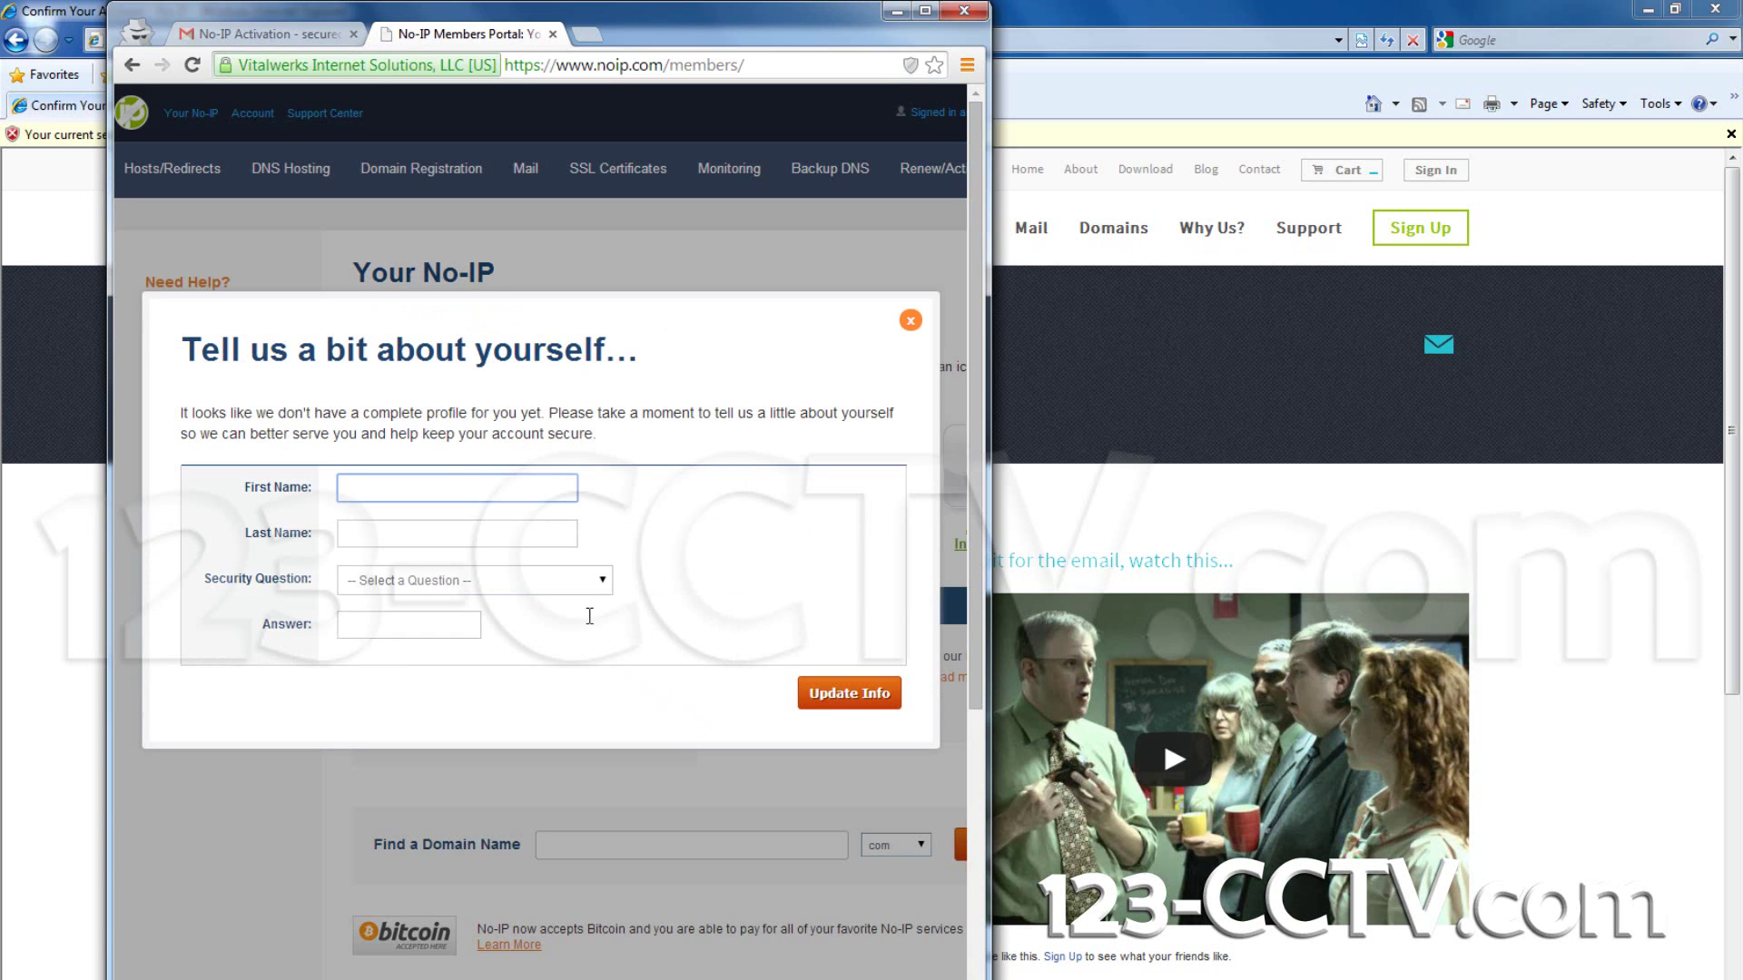
Step: Enter first and last name, pick the pet's-name security question with an answer, and update info
left_click(442, 486)
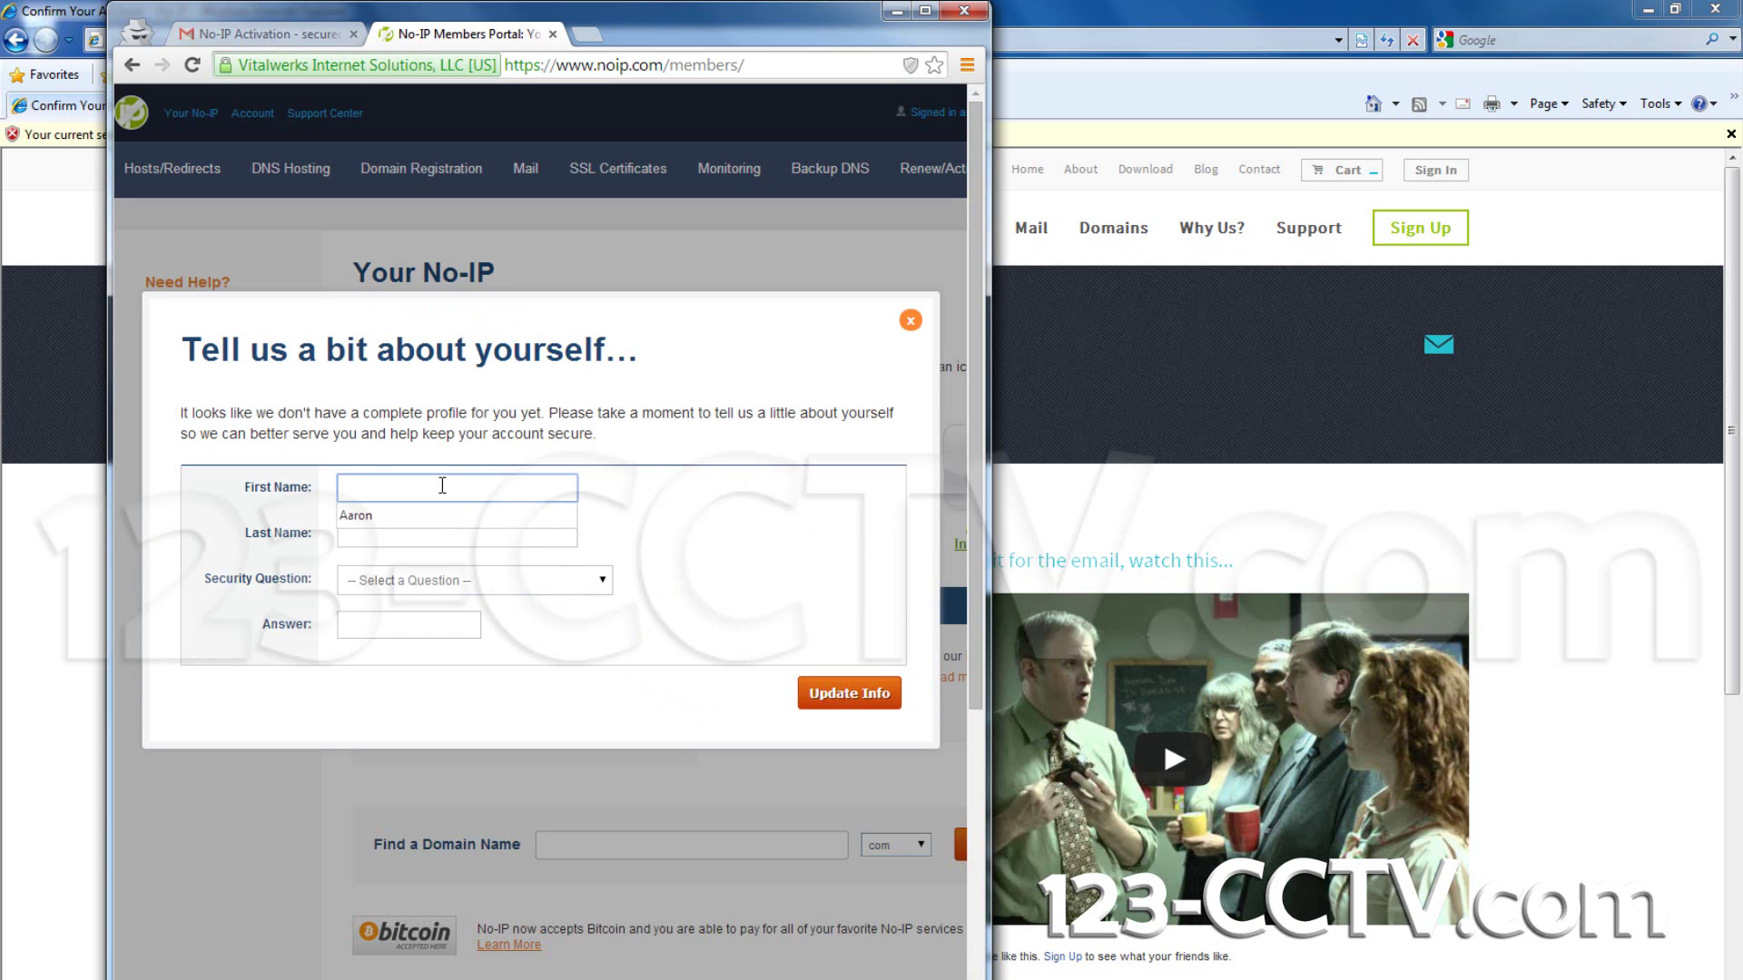
key("Tab")
key("Tab")
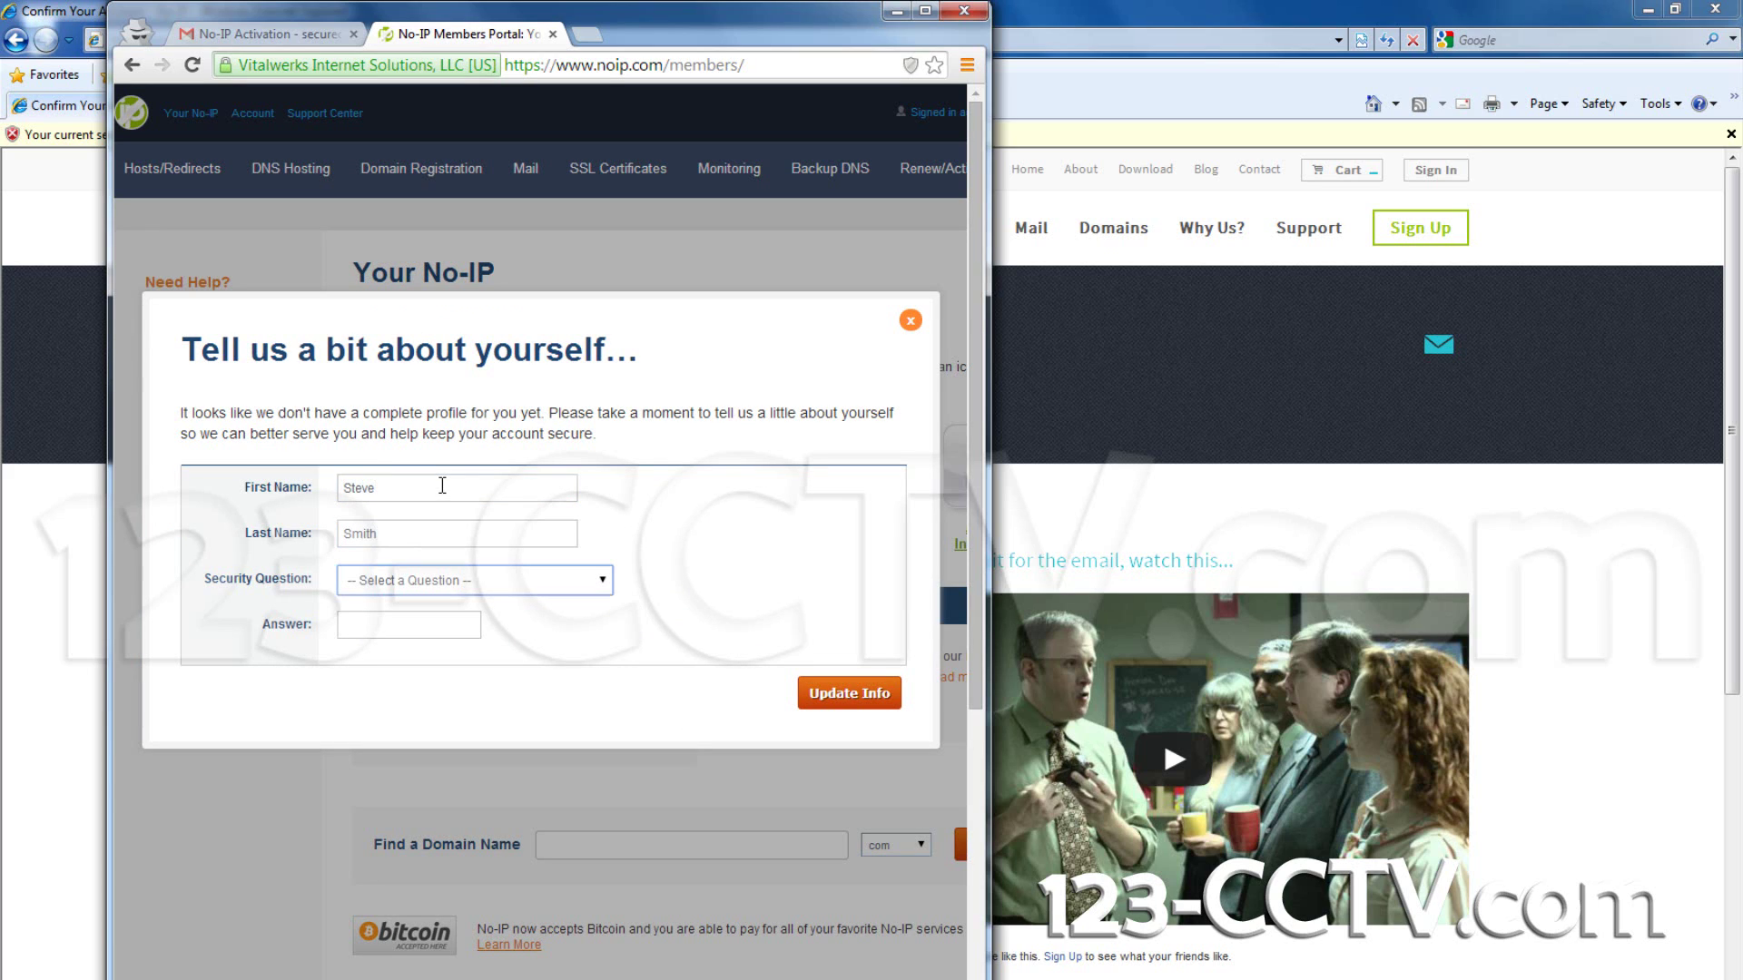
left_click(493, 586)
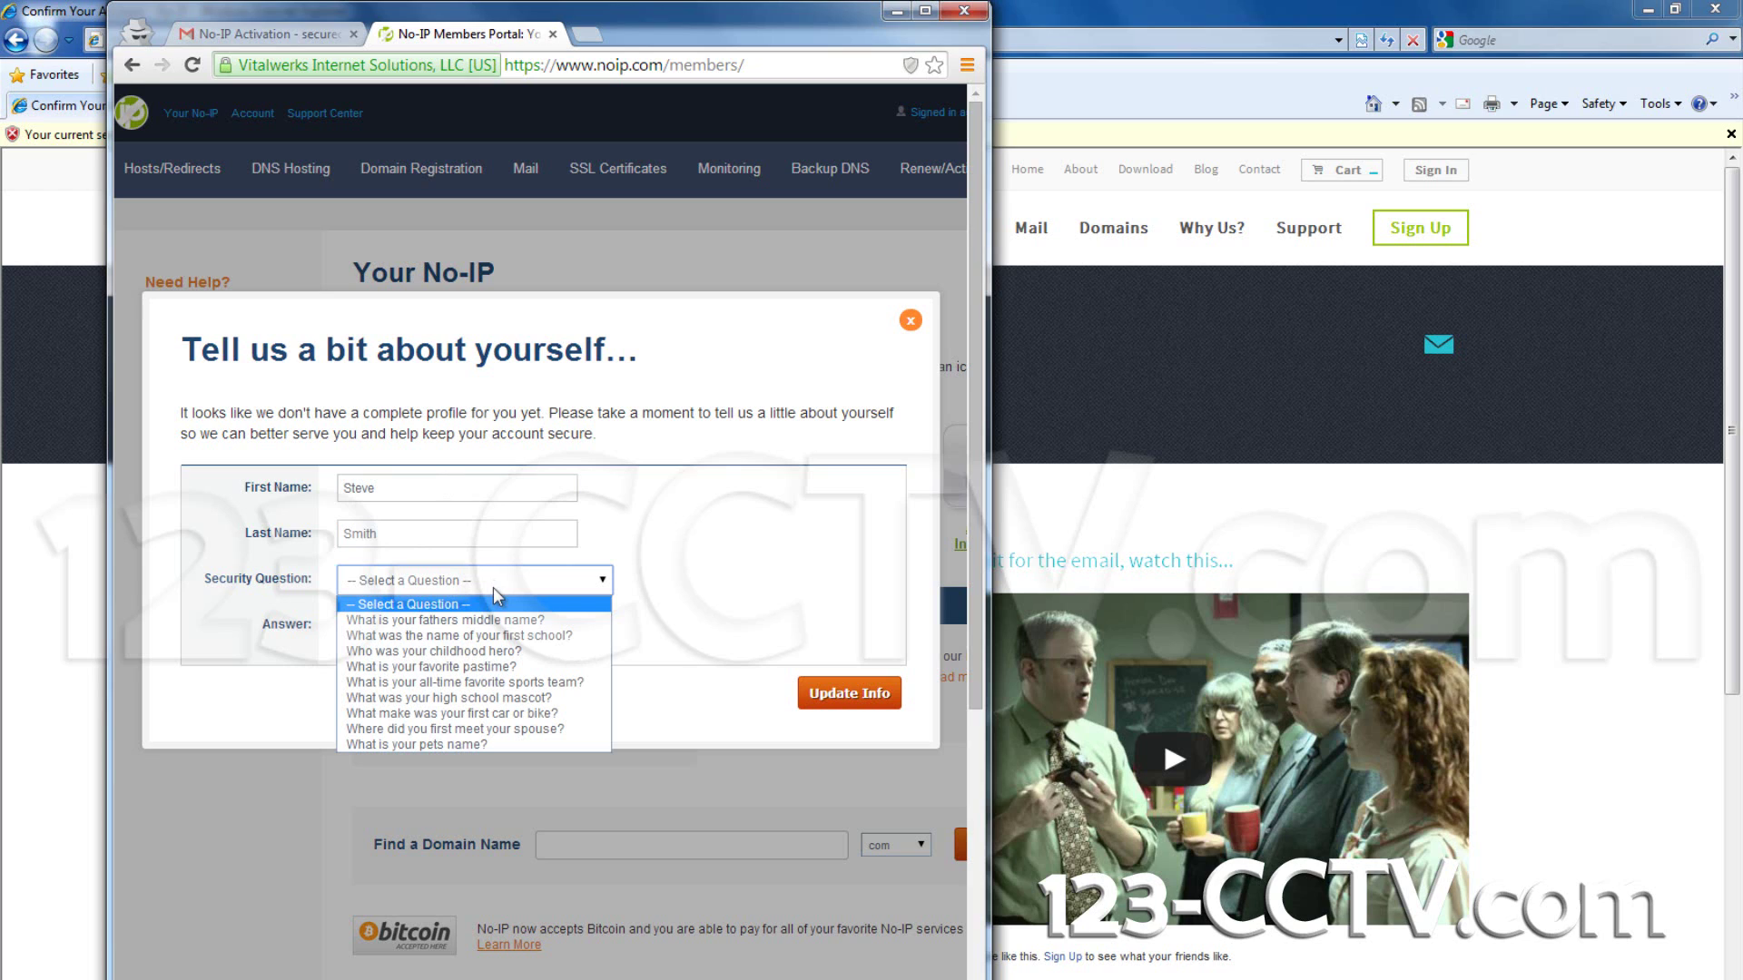
left_click(428, 745)
left_click(399, 626)
type("abc")
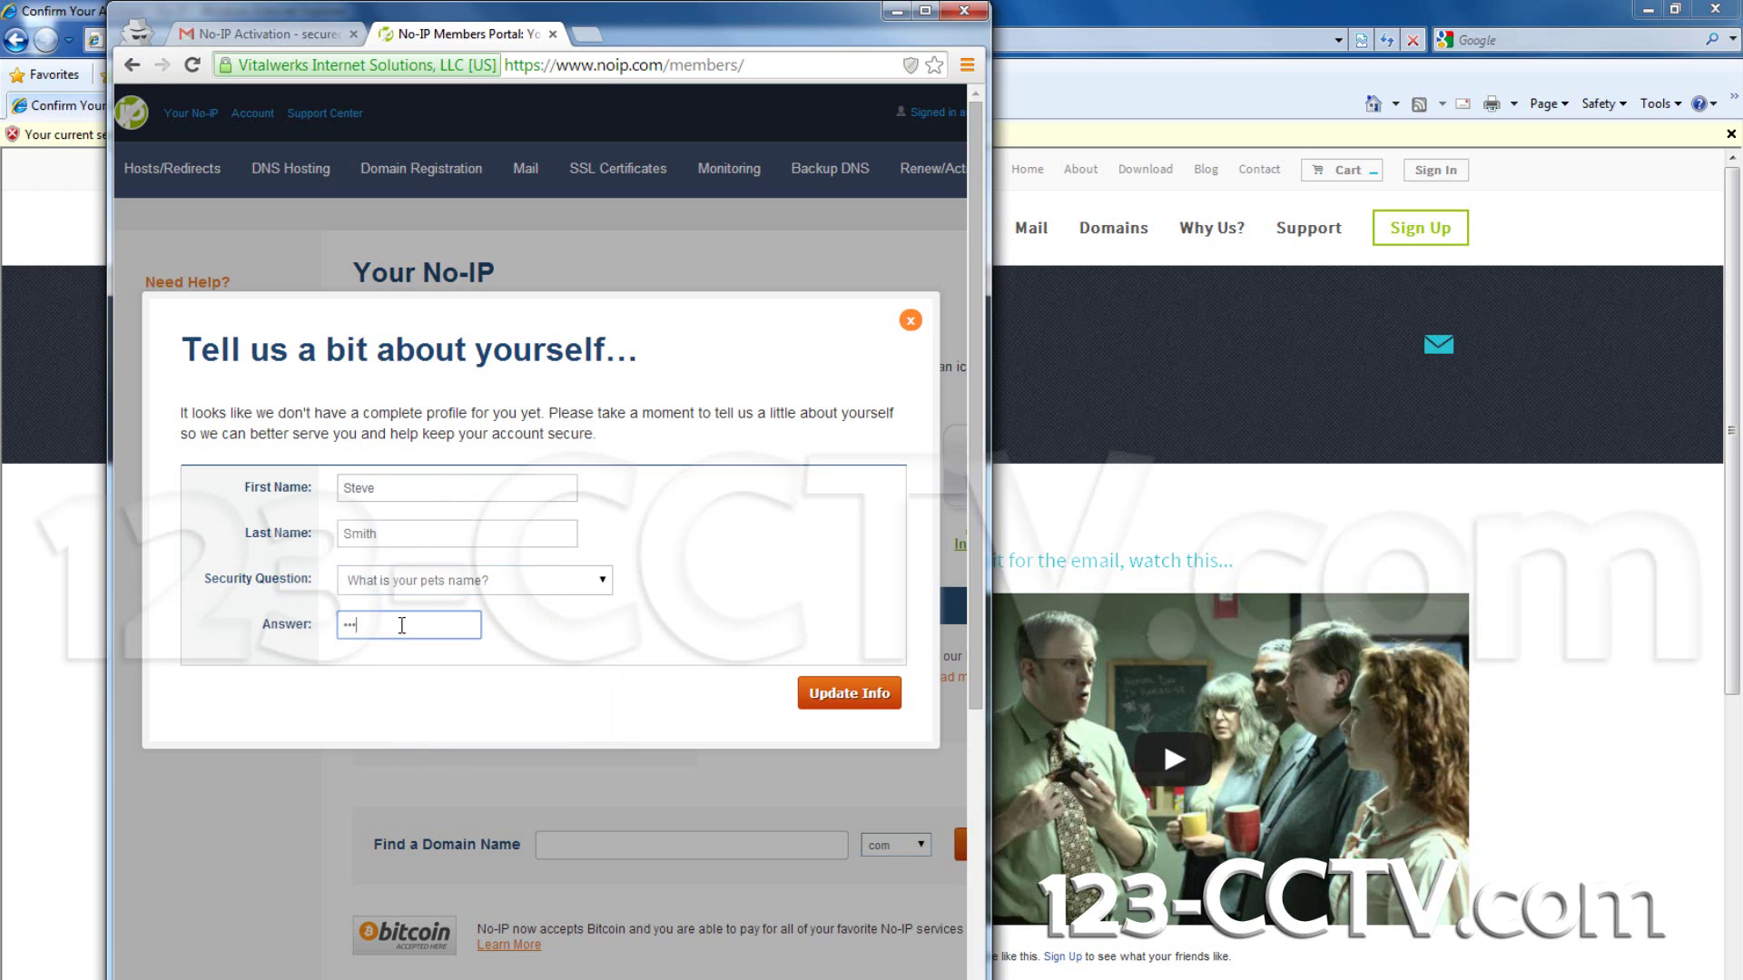
left_click(836, 700)
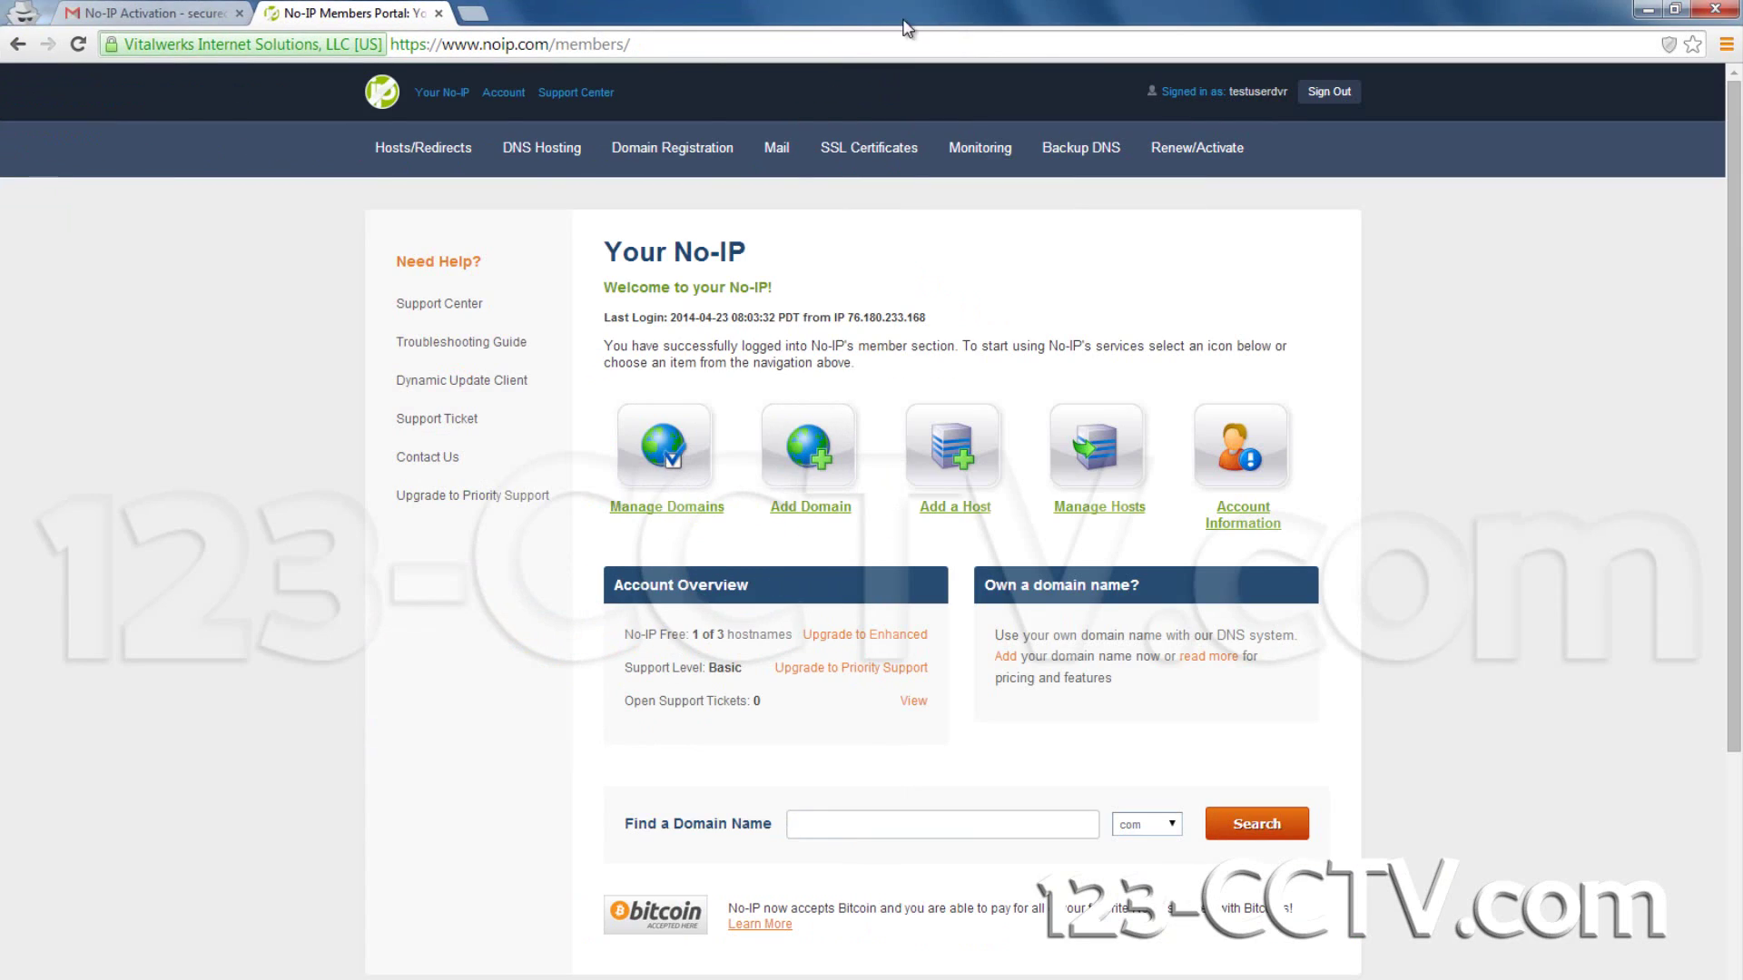
left_click(924, 10)
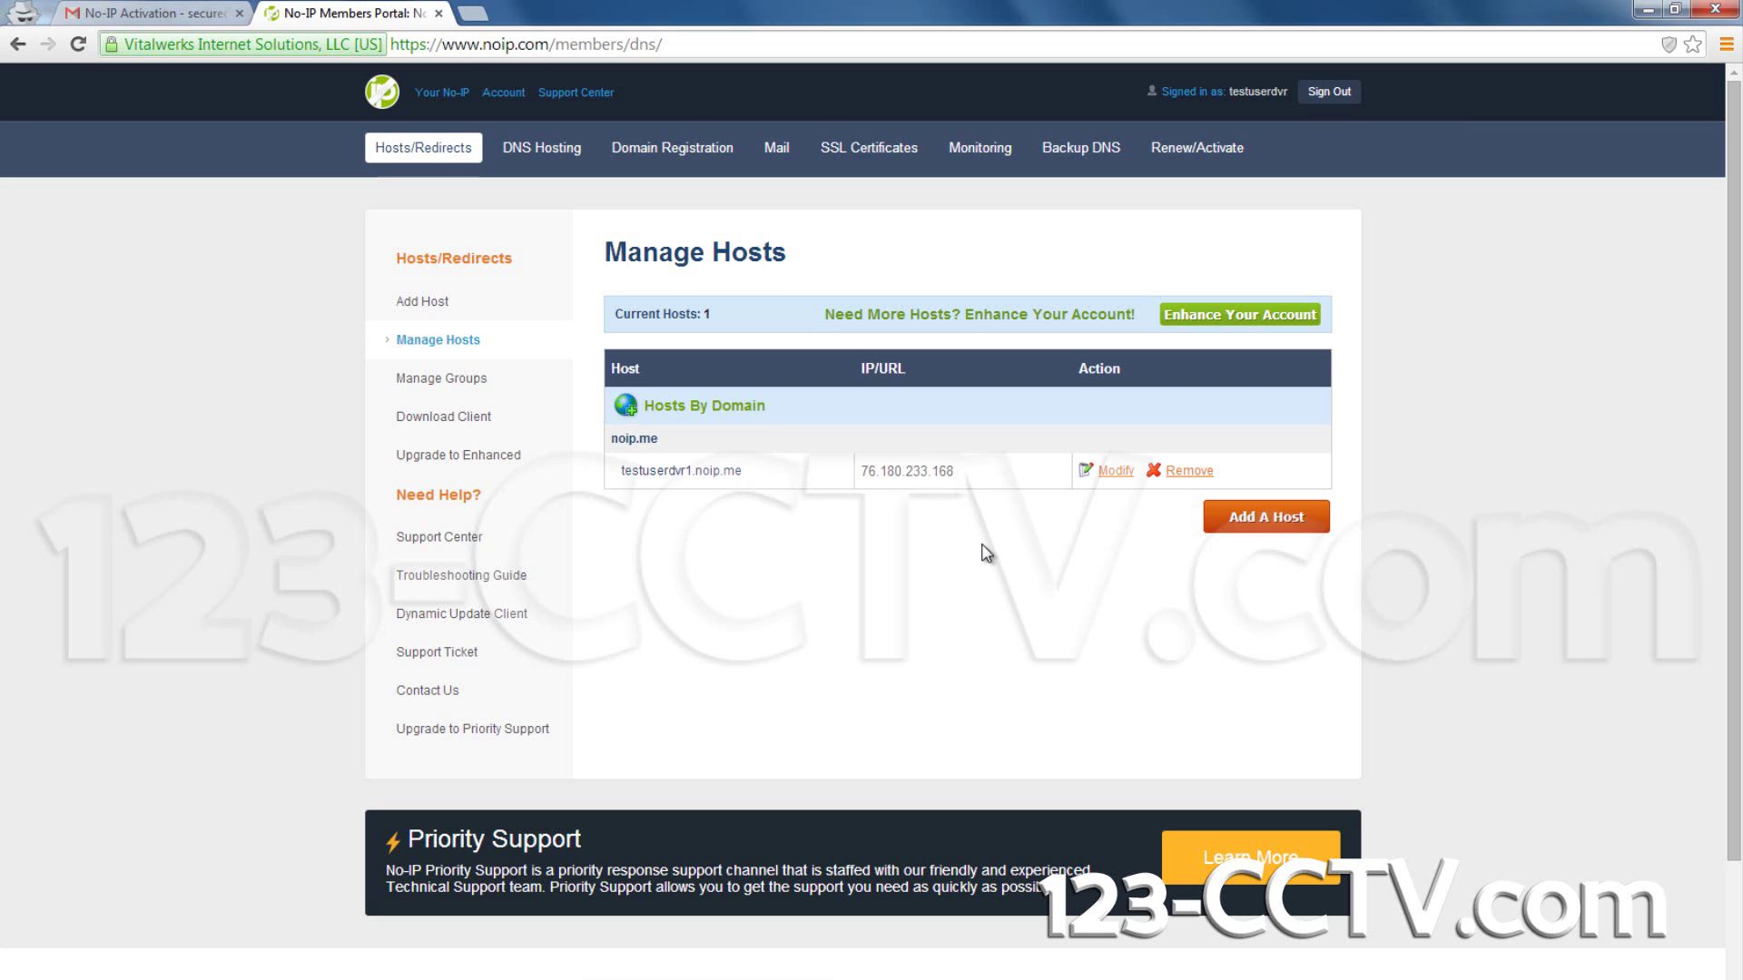
left_click(1115, 470)
left_click(871, 602)
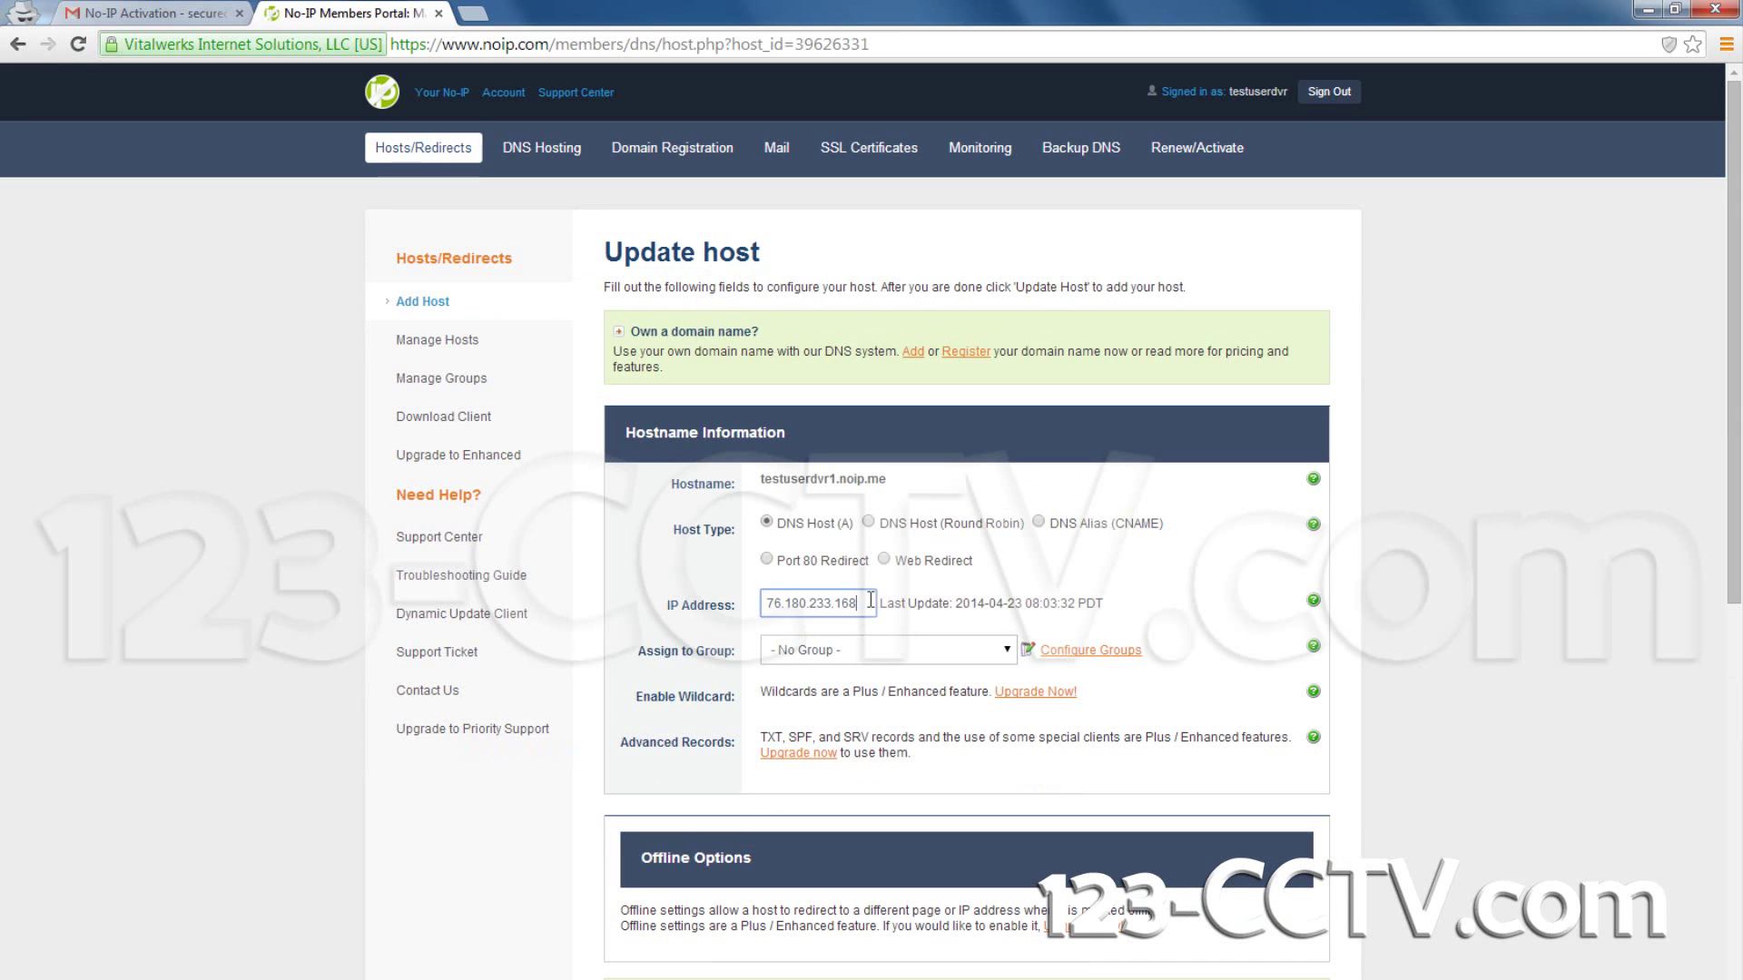
key("BackSpace")
key("BackSpace")
key("BackSpace")
type("90")
scroll(908, 595, "down", 3)
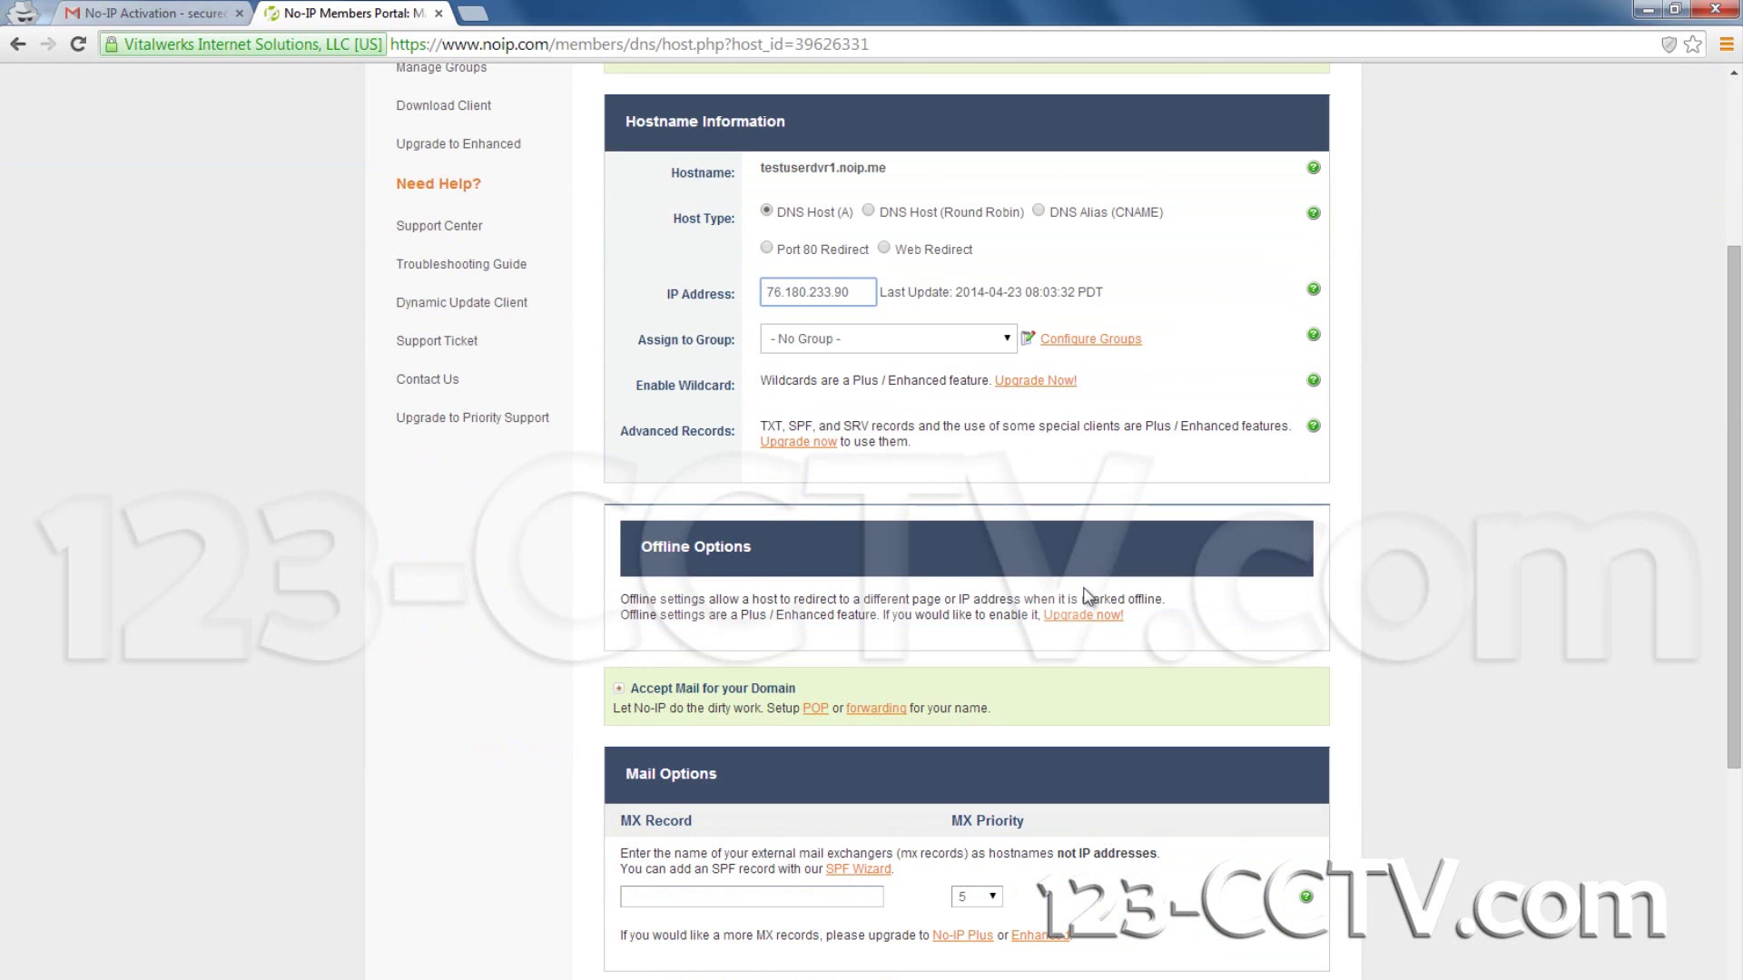
key("Return")
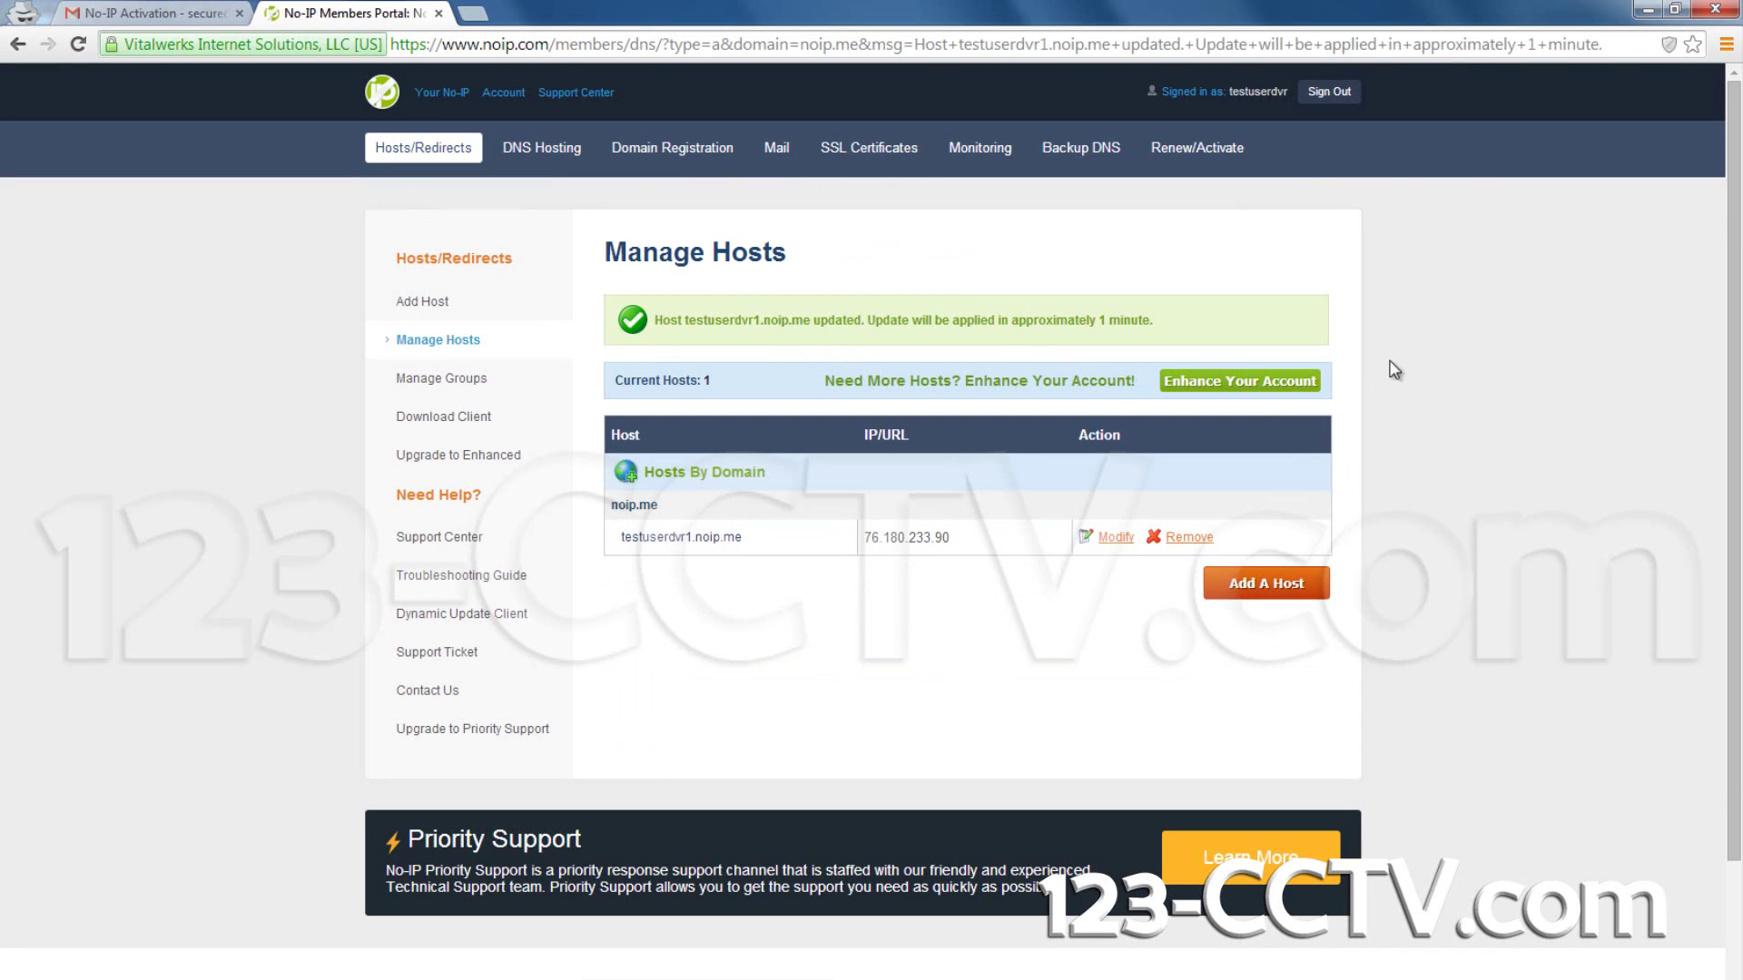
left_click_drag(1086, 11, 9, 9)
Step: Open the DVR's web page at 192.168.1.30:37776 in Internet Explorer
left_click(1026, 11)
left_click_drag(1026, 11, 1742, 77)
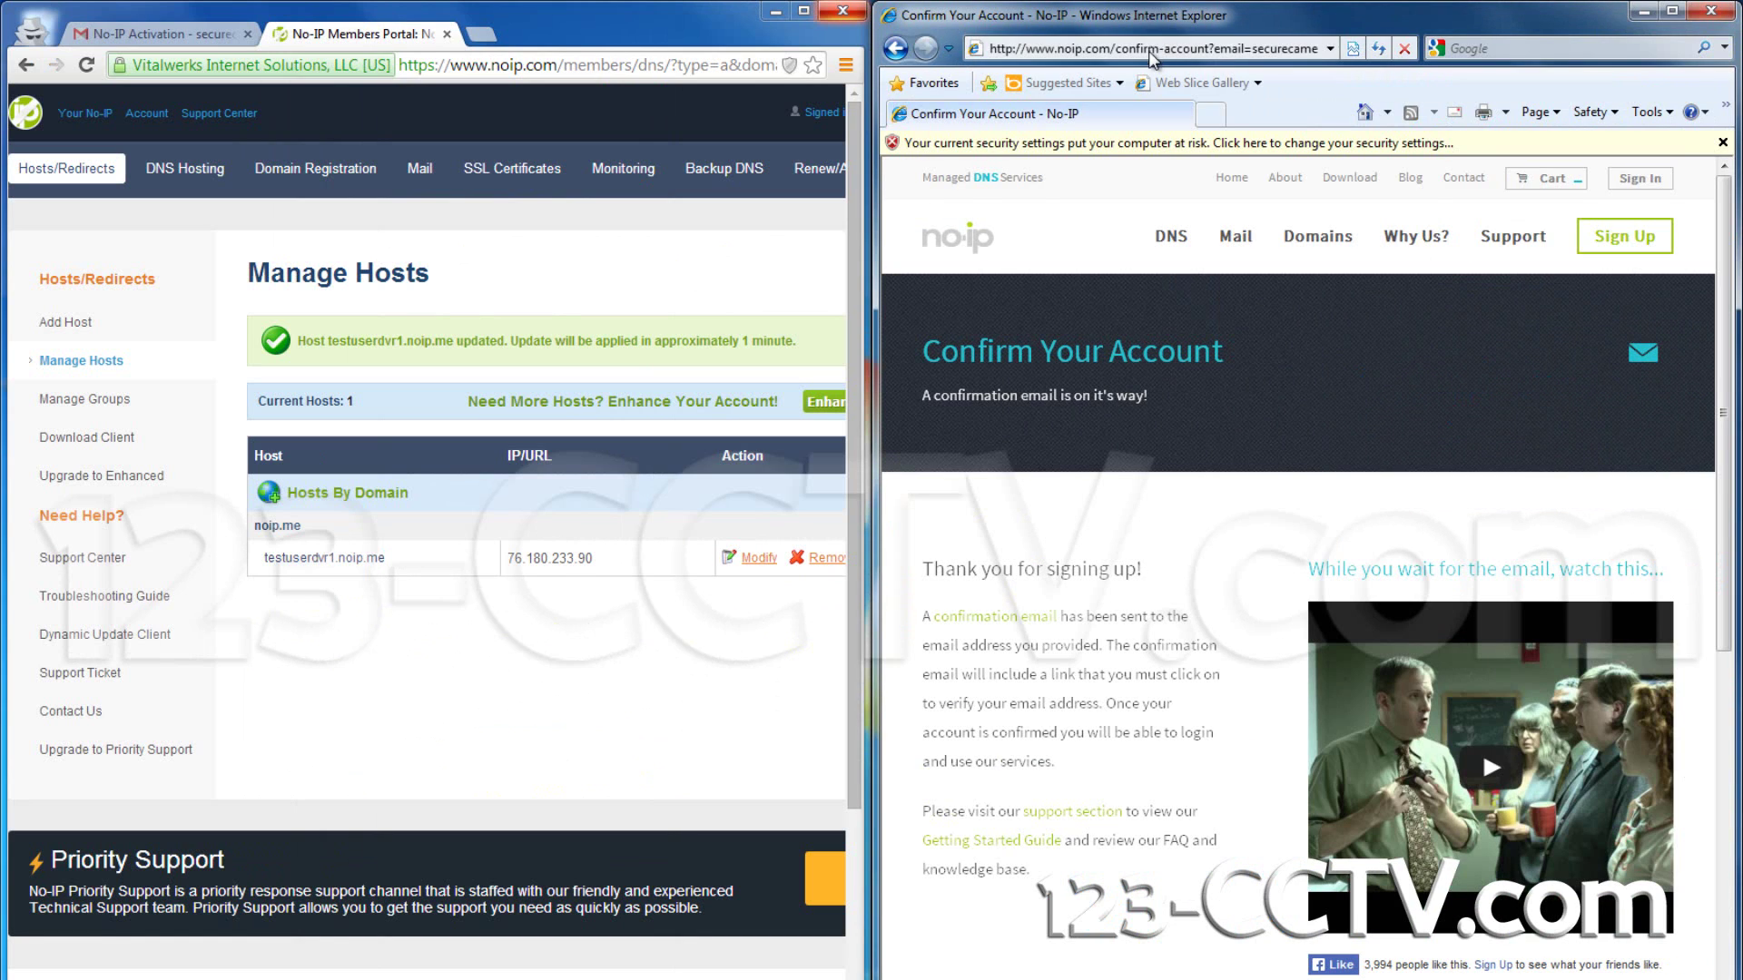
left_click(1150, 51)
type("192.1")
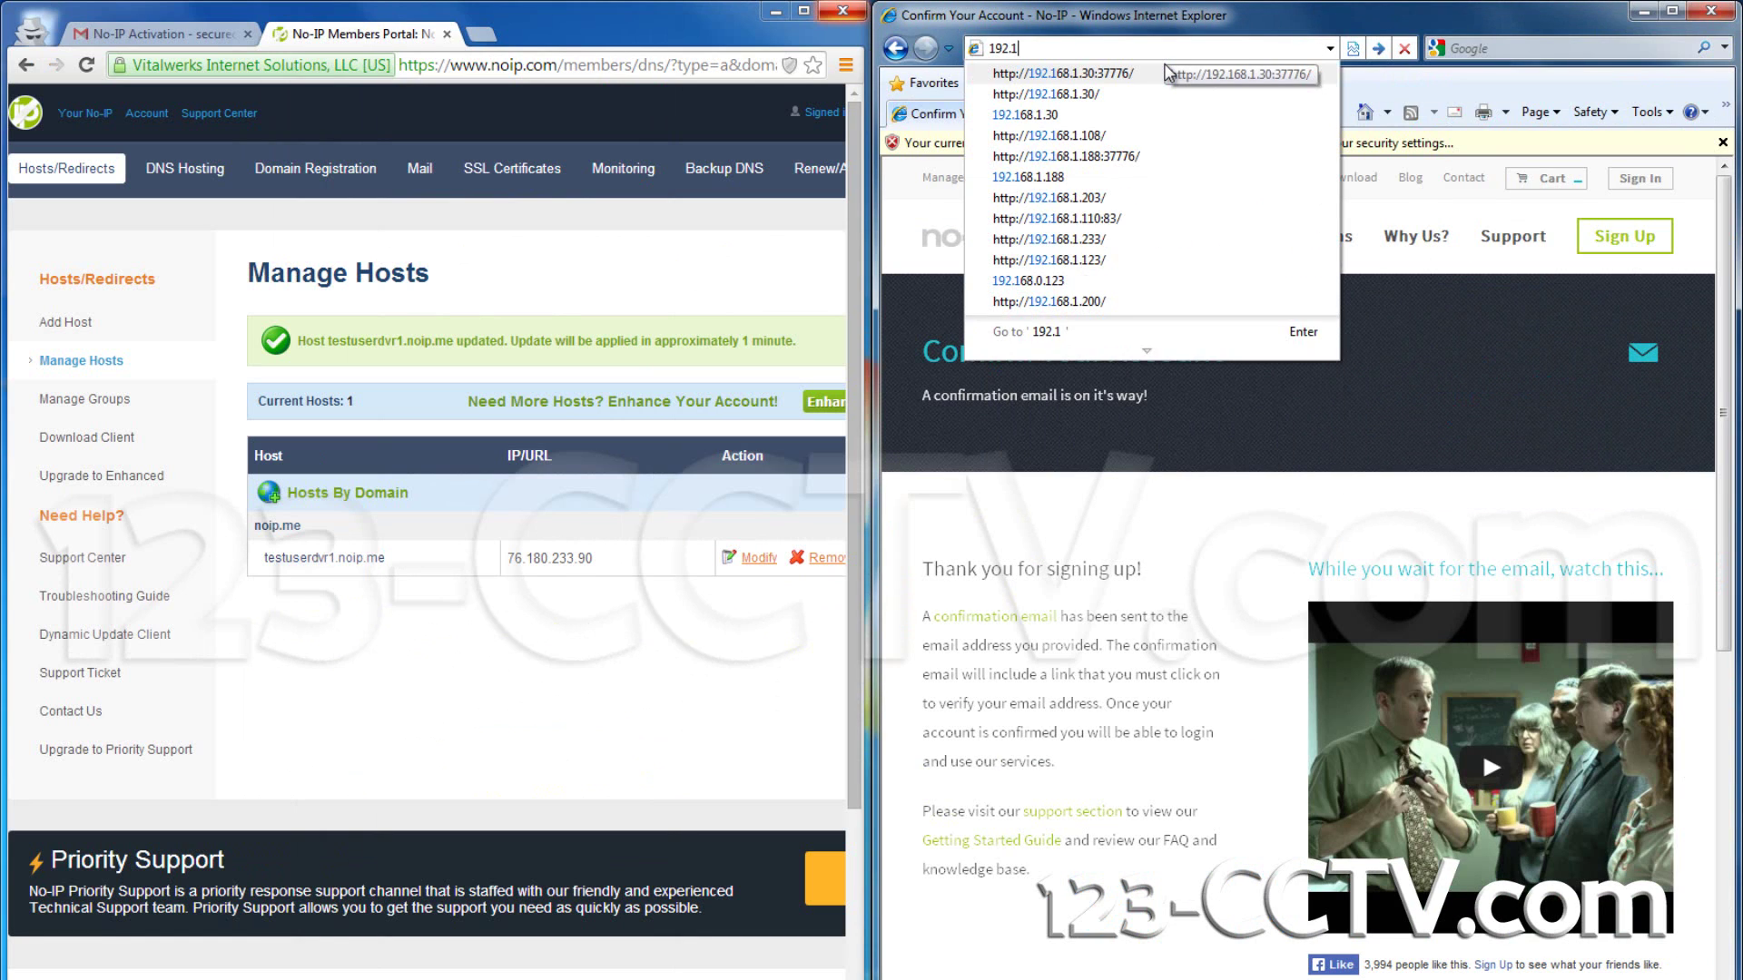
key("Down")
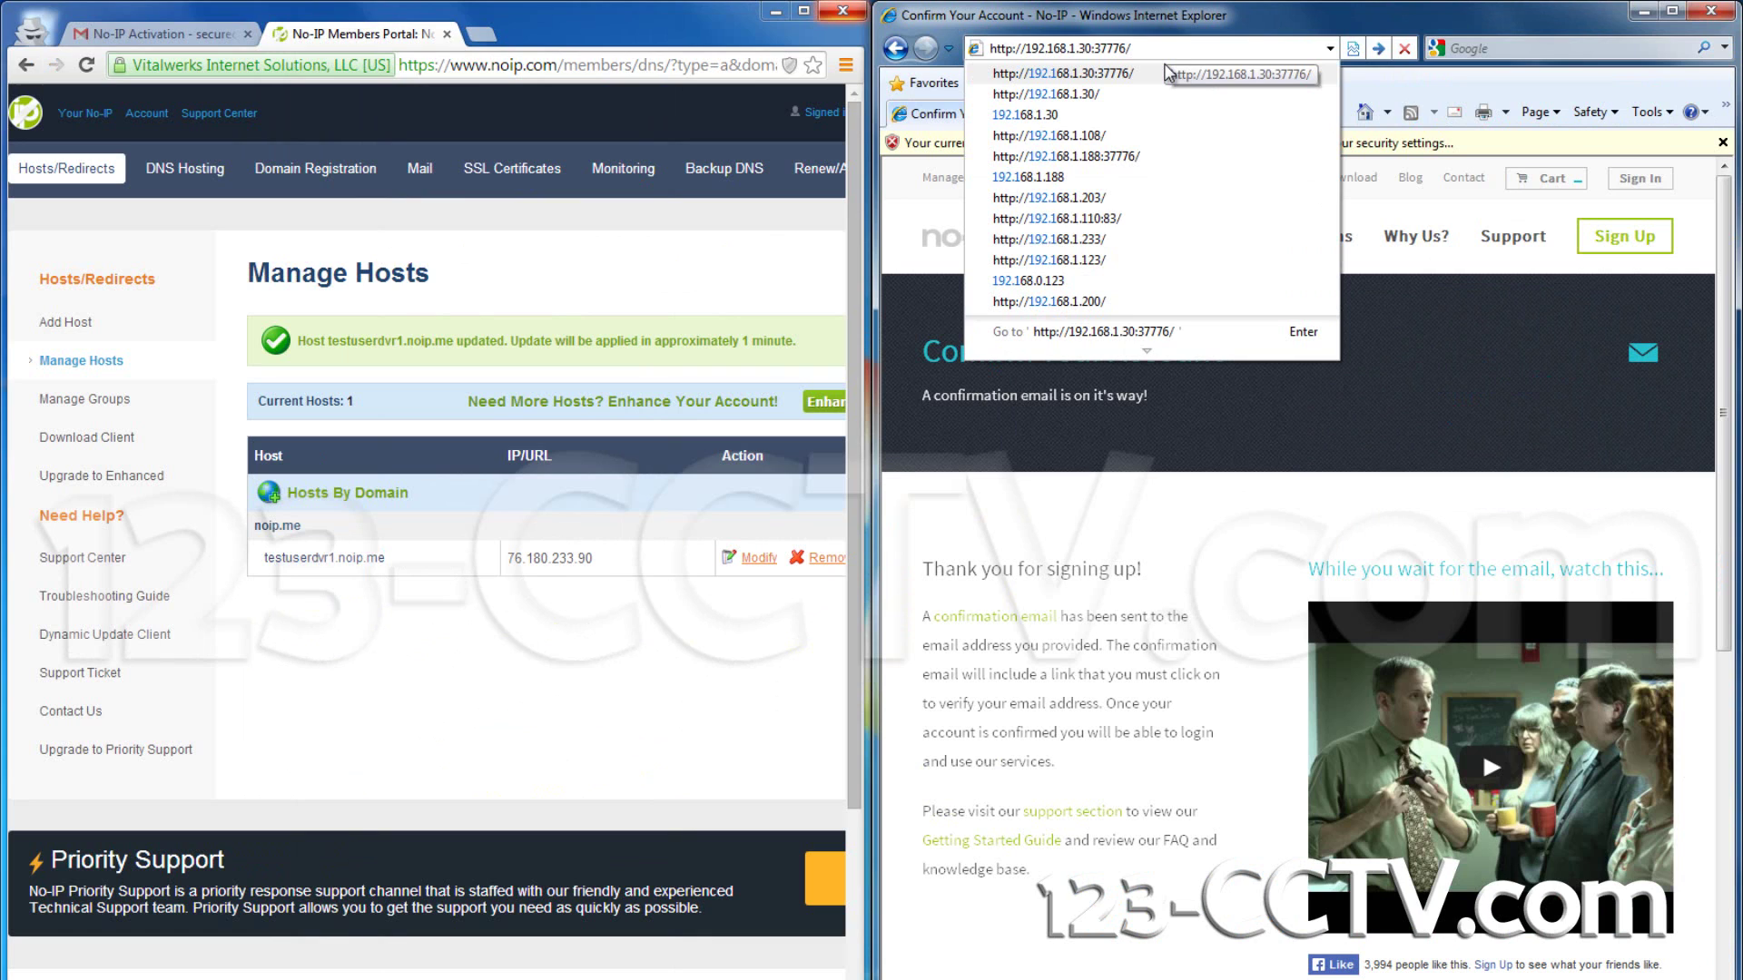
key("Return")
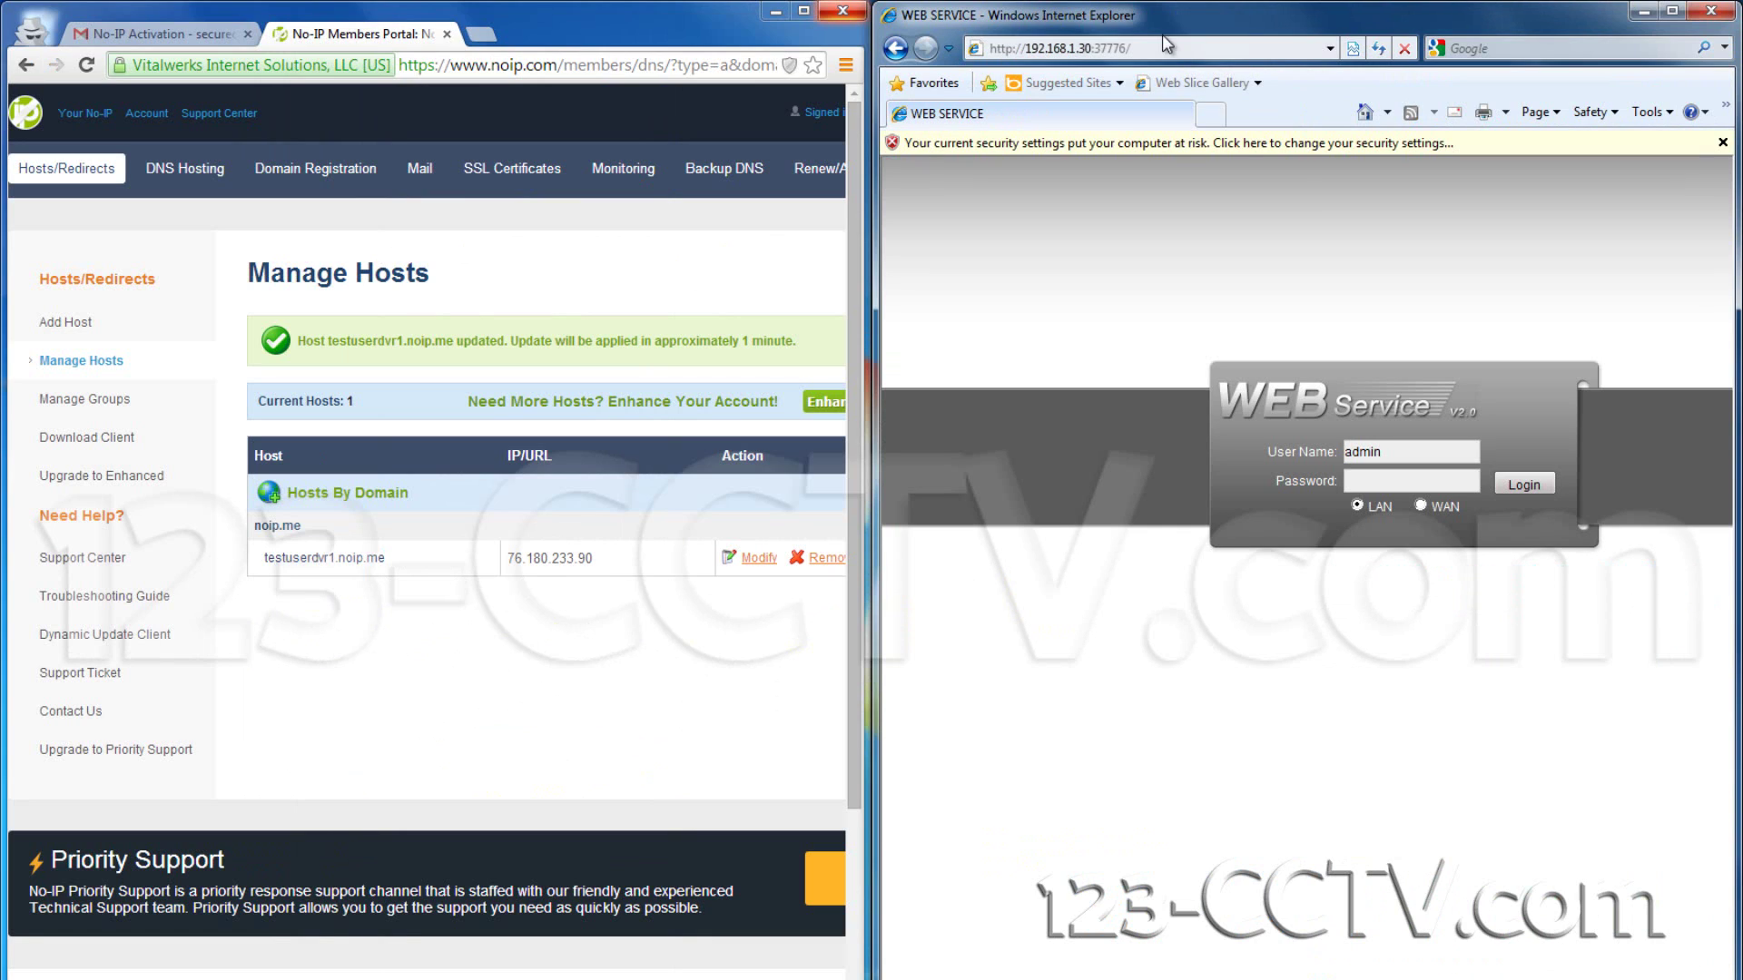
left_click(1722, 142)
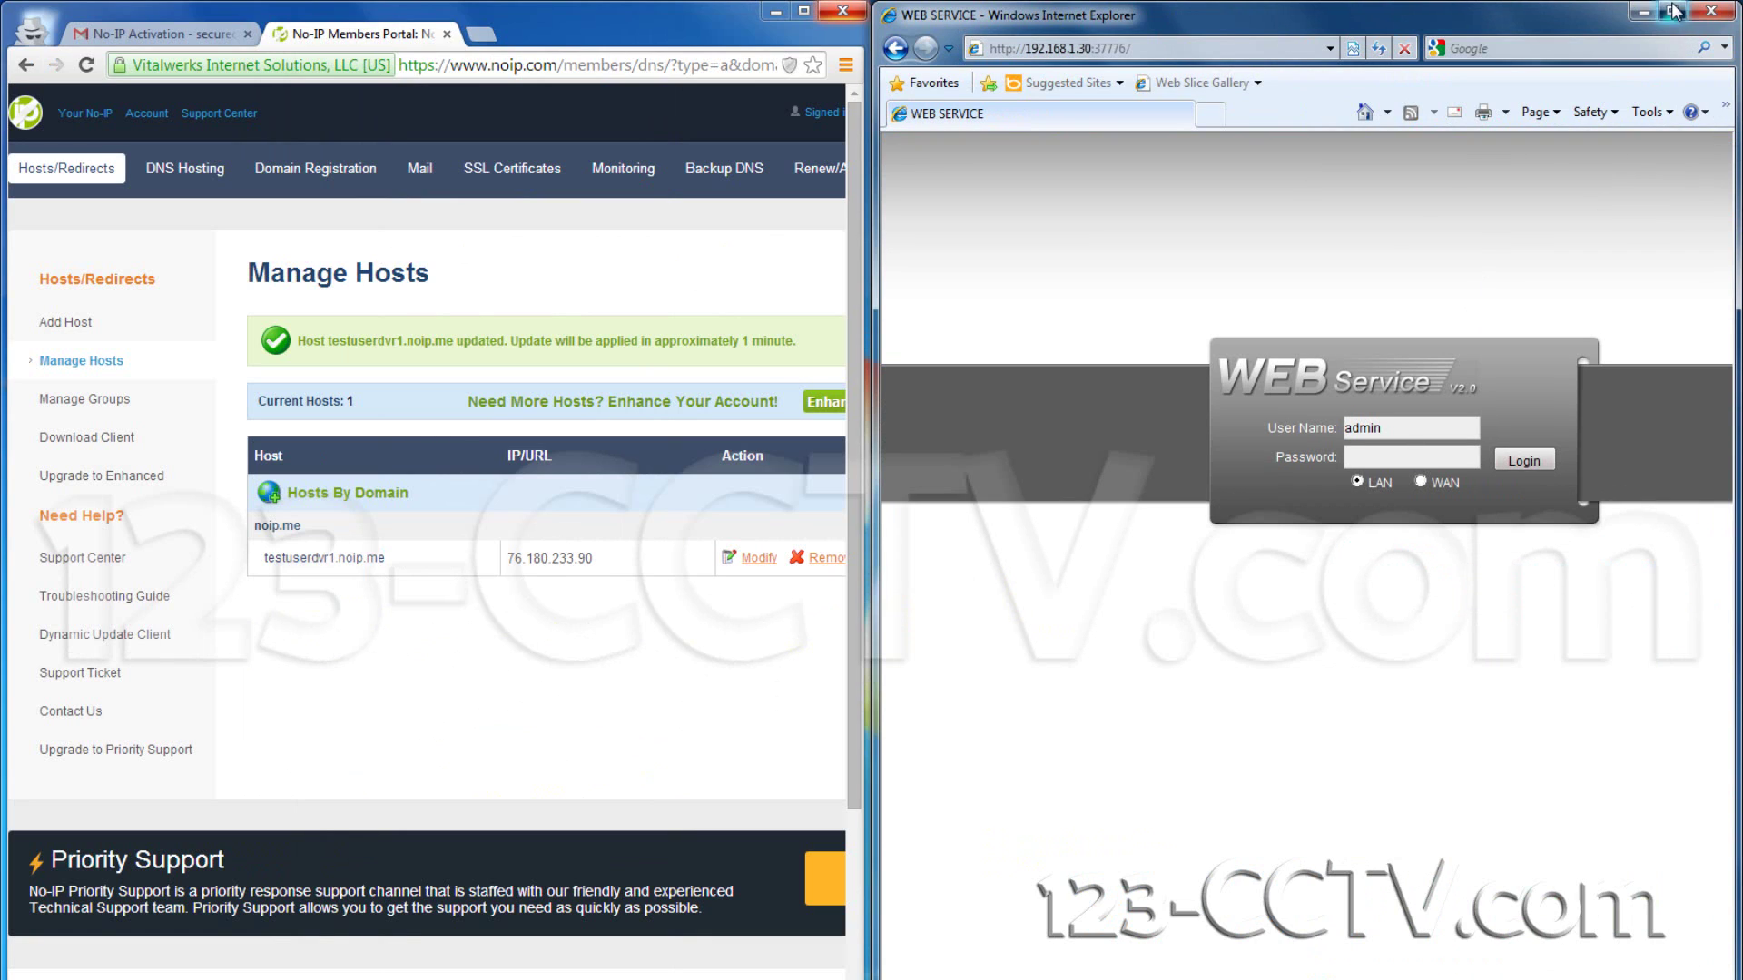
Step: Maximize Internet Explorer and enter the DVR login password
left_click(1673, 11)
left_click(877, 450)
type("ad")
key("BackSpace")
key("BackSpace")
type("admin1")
Step: Log in to the DVR and open the NETWORK section under CONFIG
left_click(995, 453)
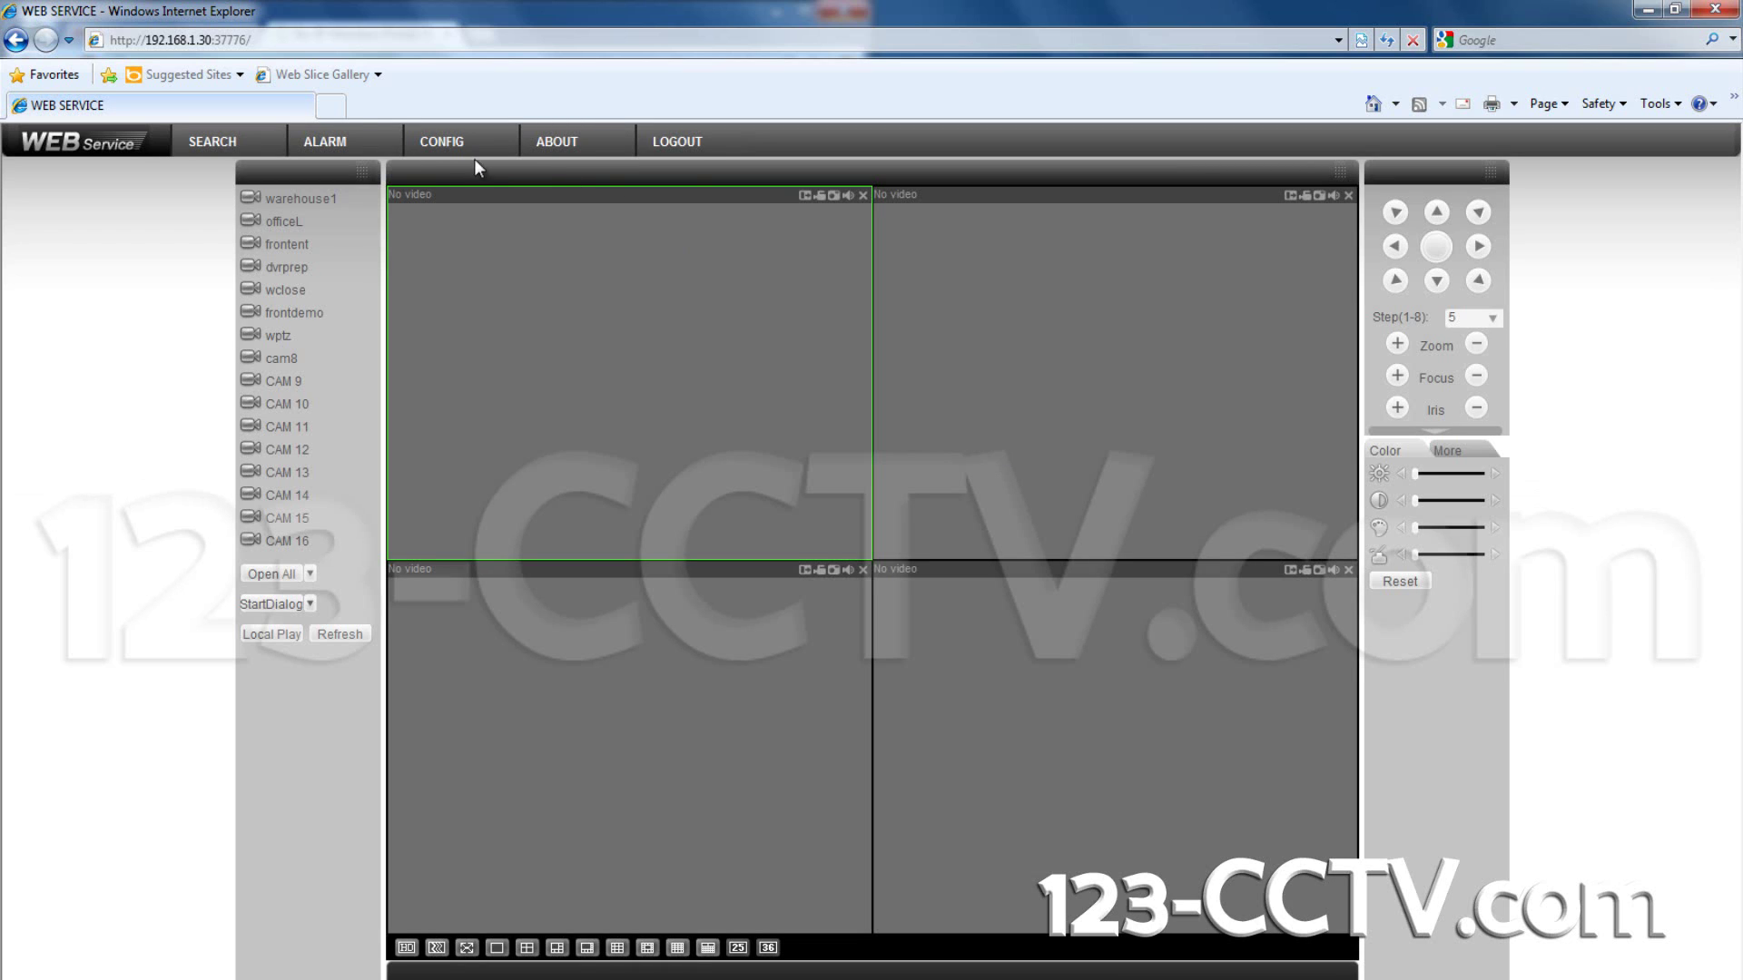
left_click(458, 149)
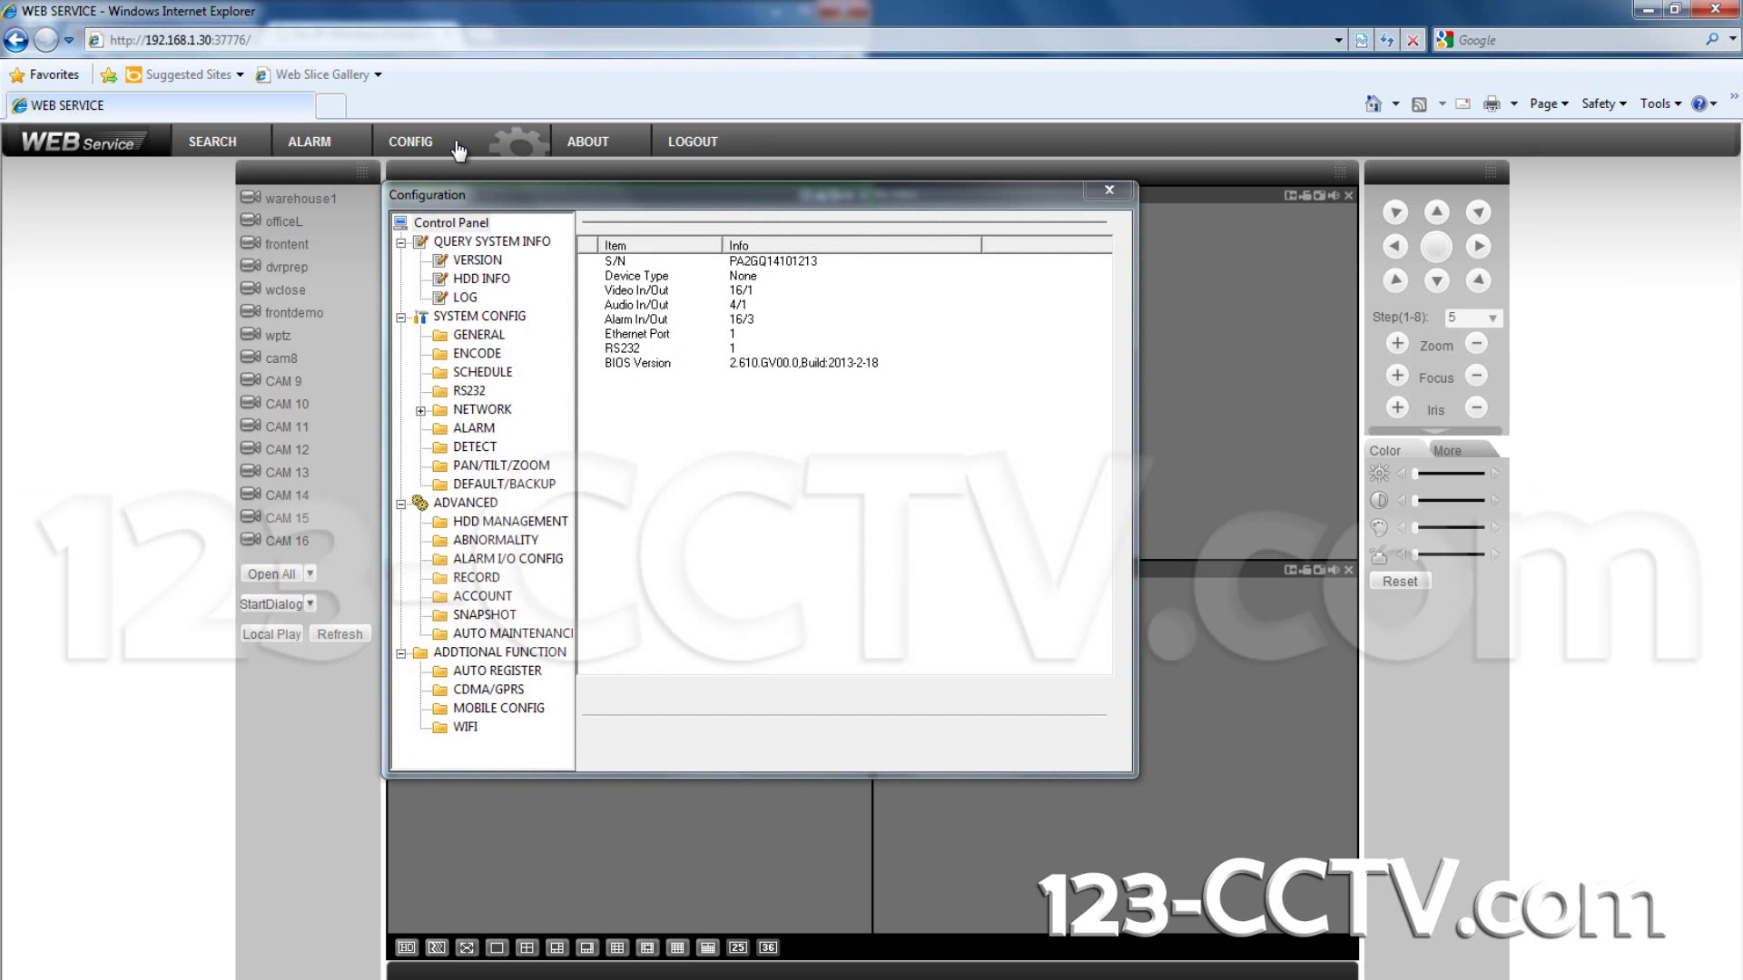
double_click(482, 409)
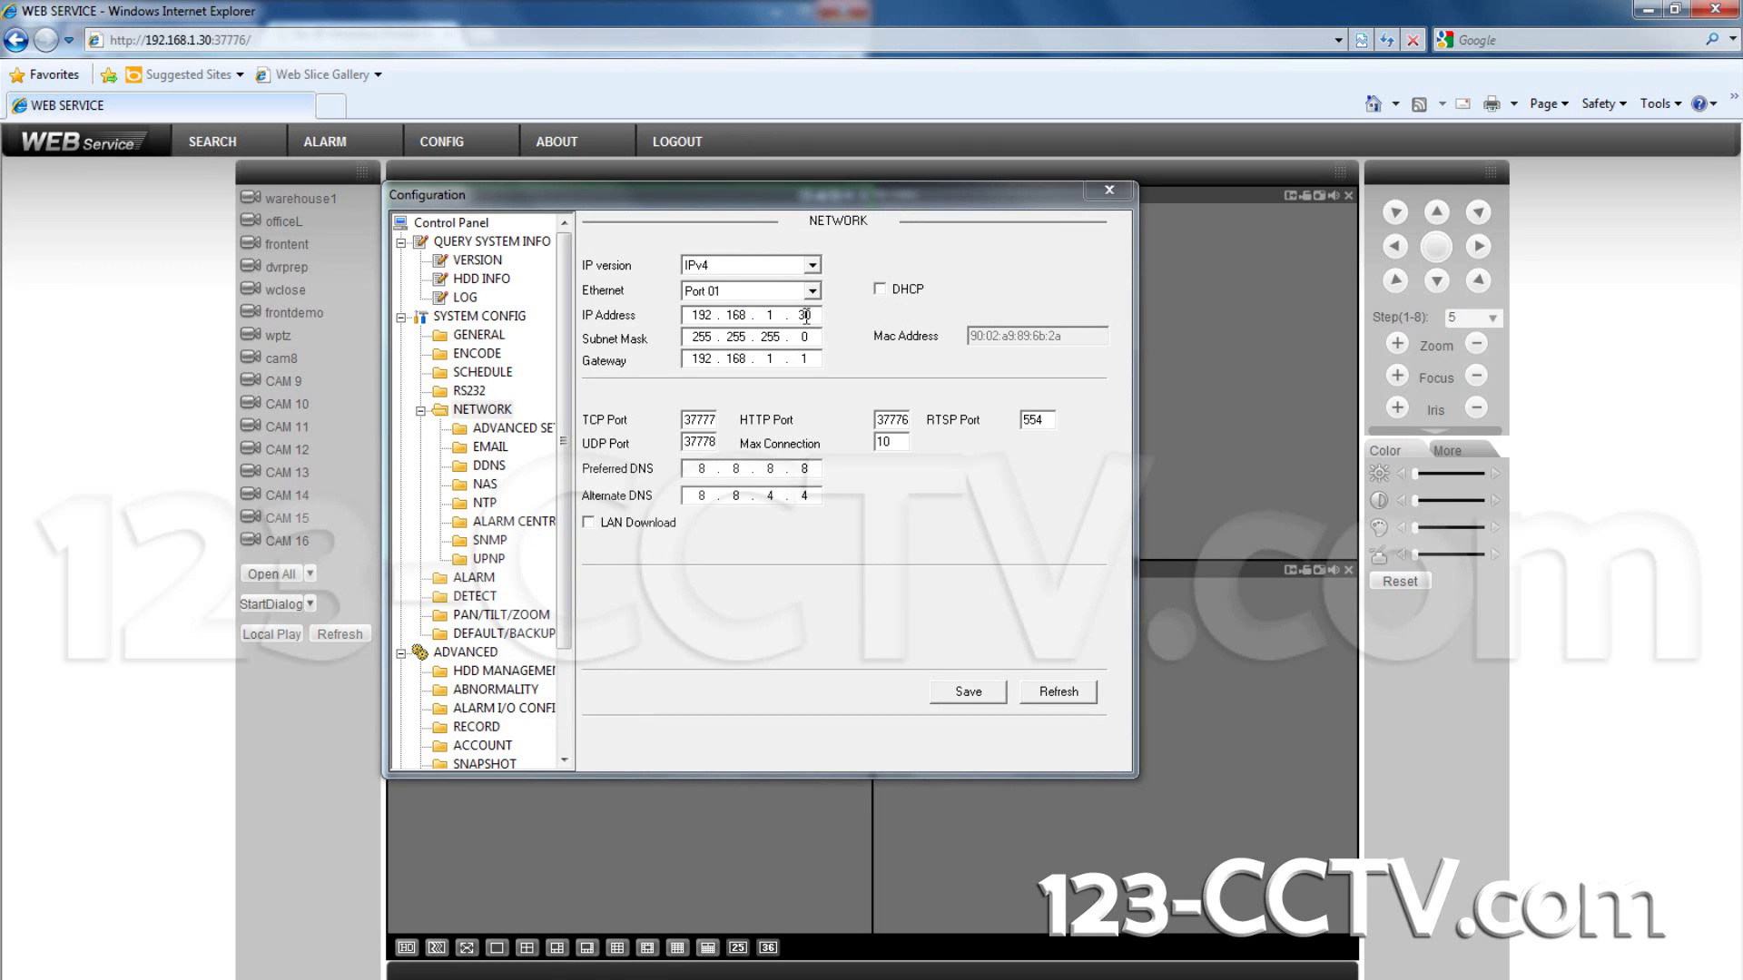
Step: Select NO-IP DDNS as the DDNS type, enable it, and return to No-IP's host list
left_click(490, 470)
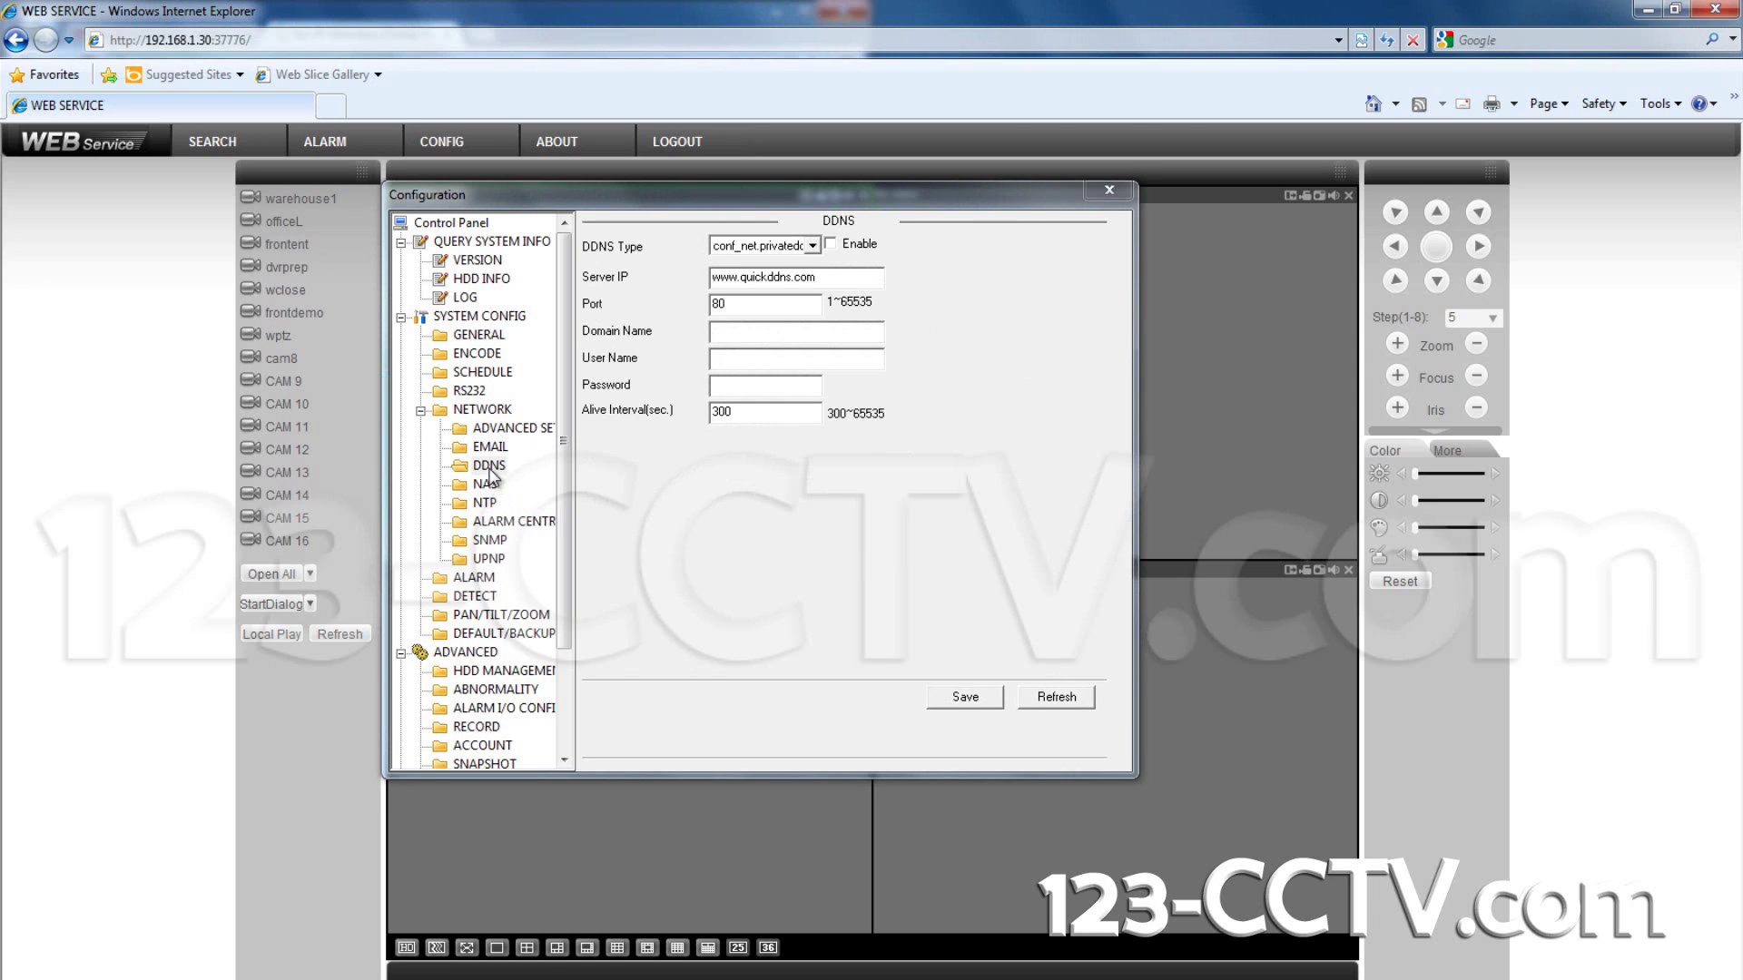
left_click(812, 245)
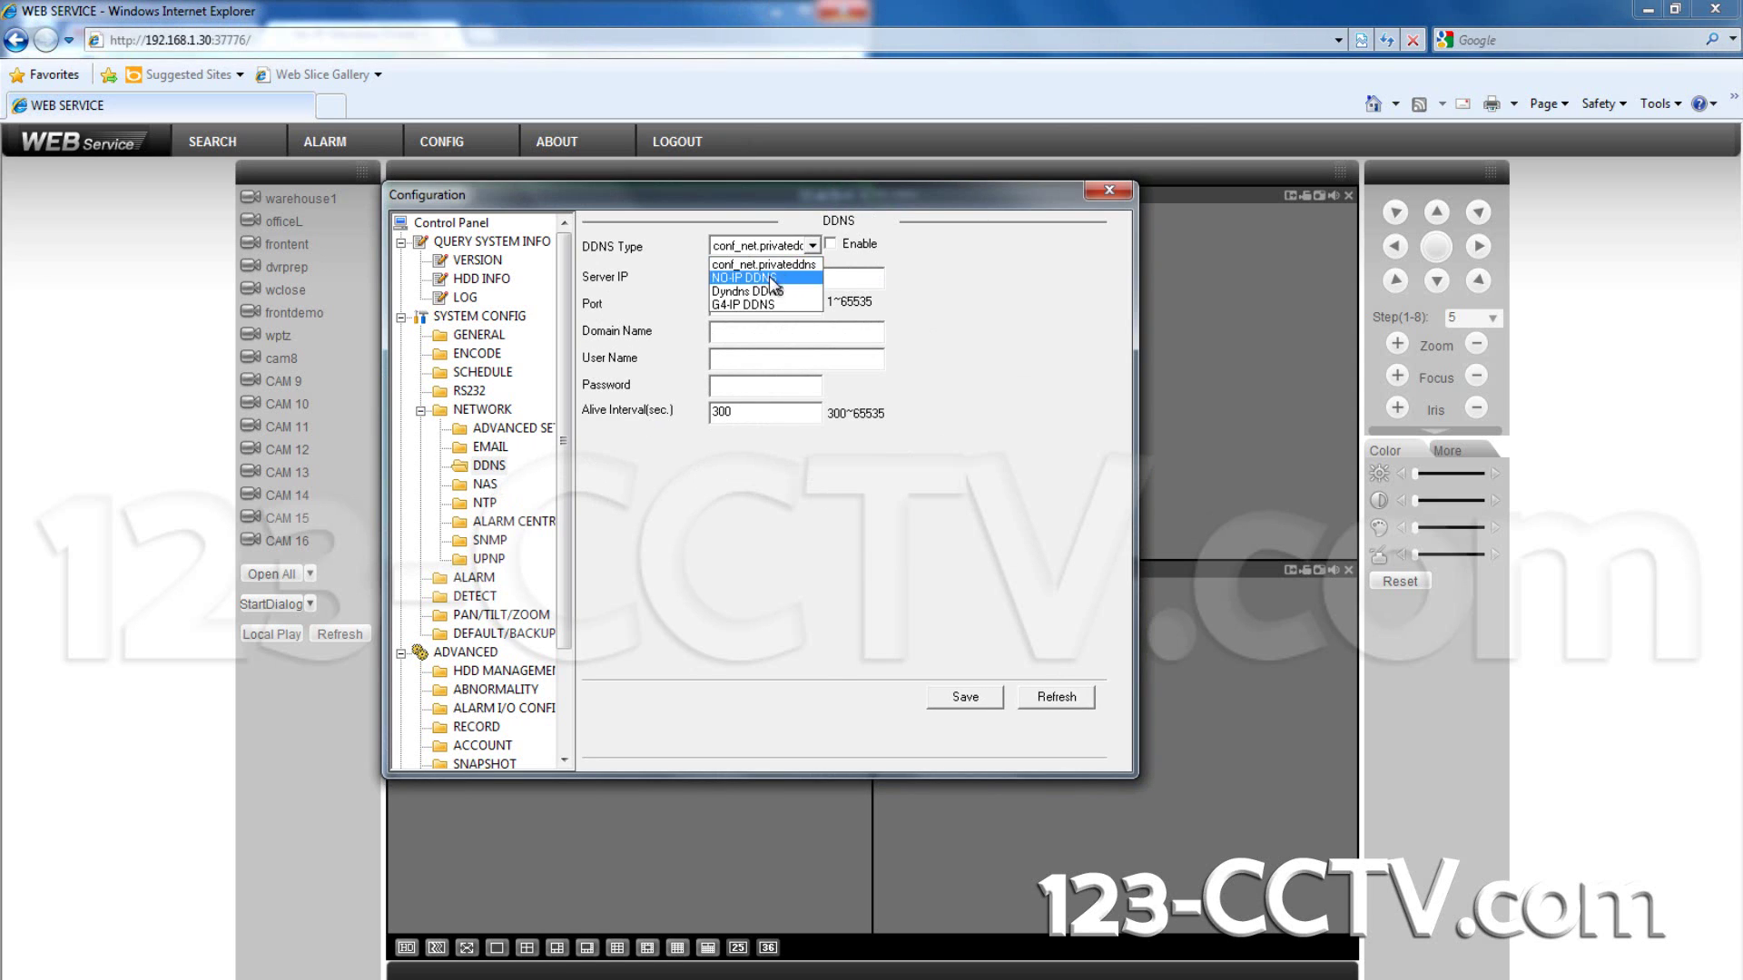
left_click(768, 277)
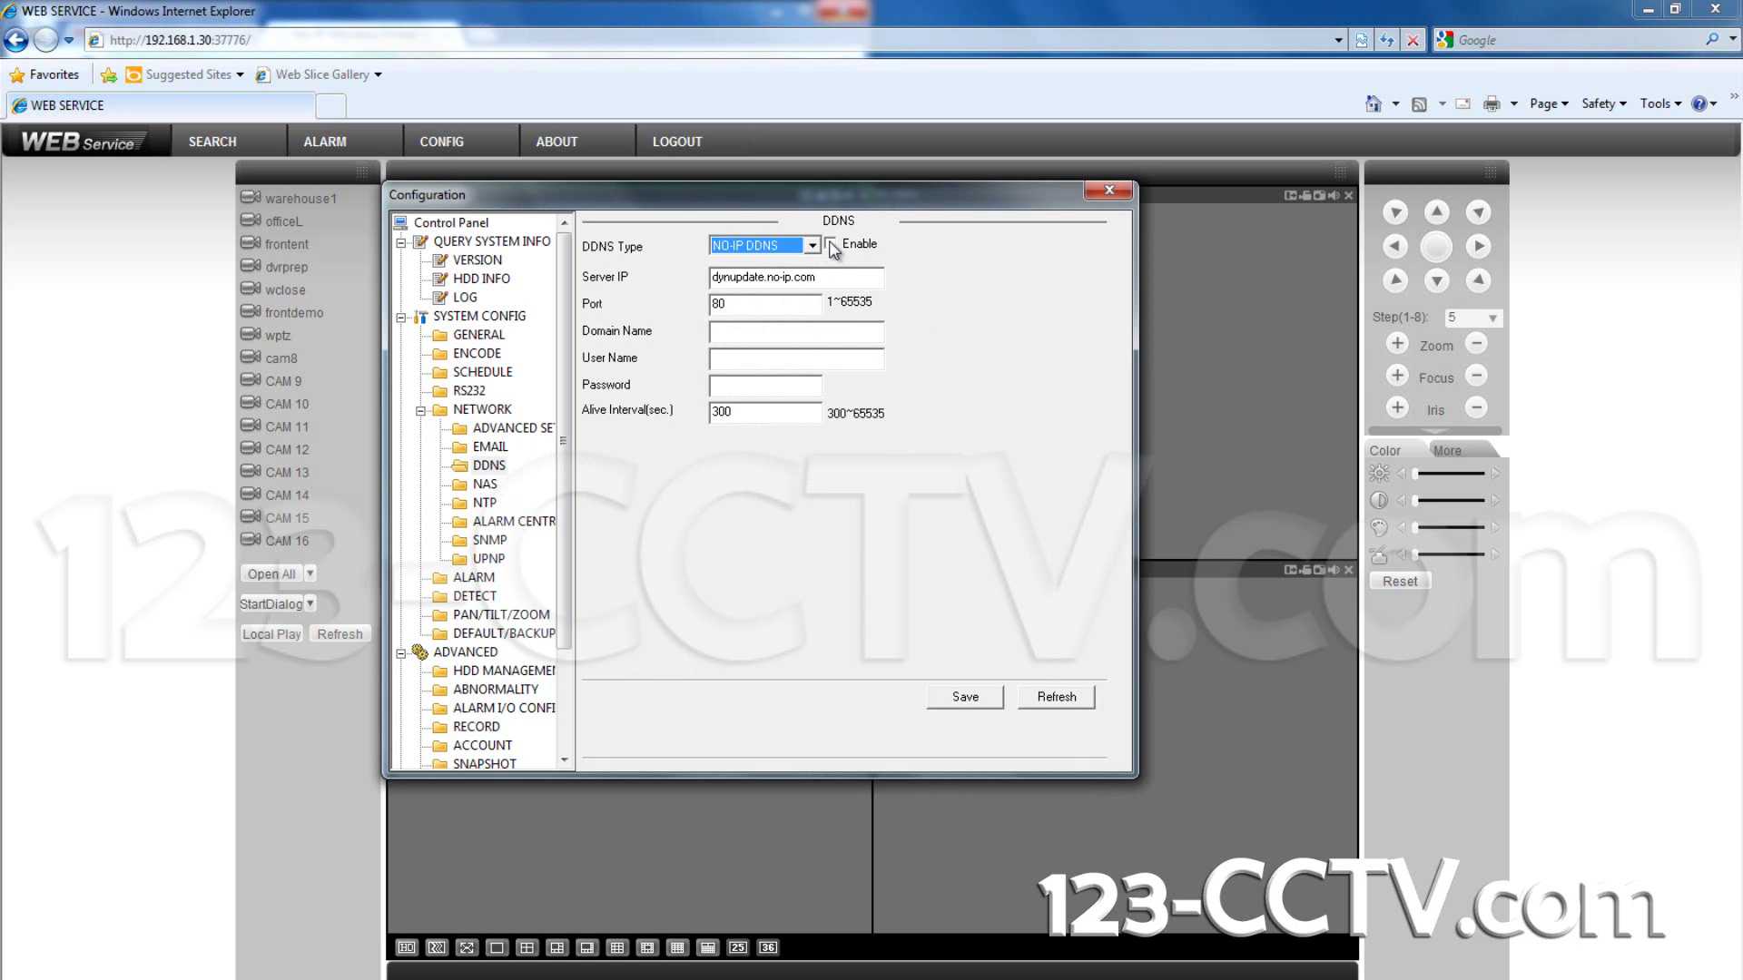
left_click(829, 243)
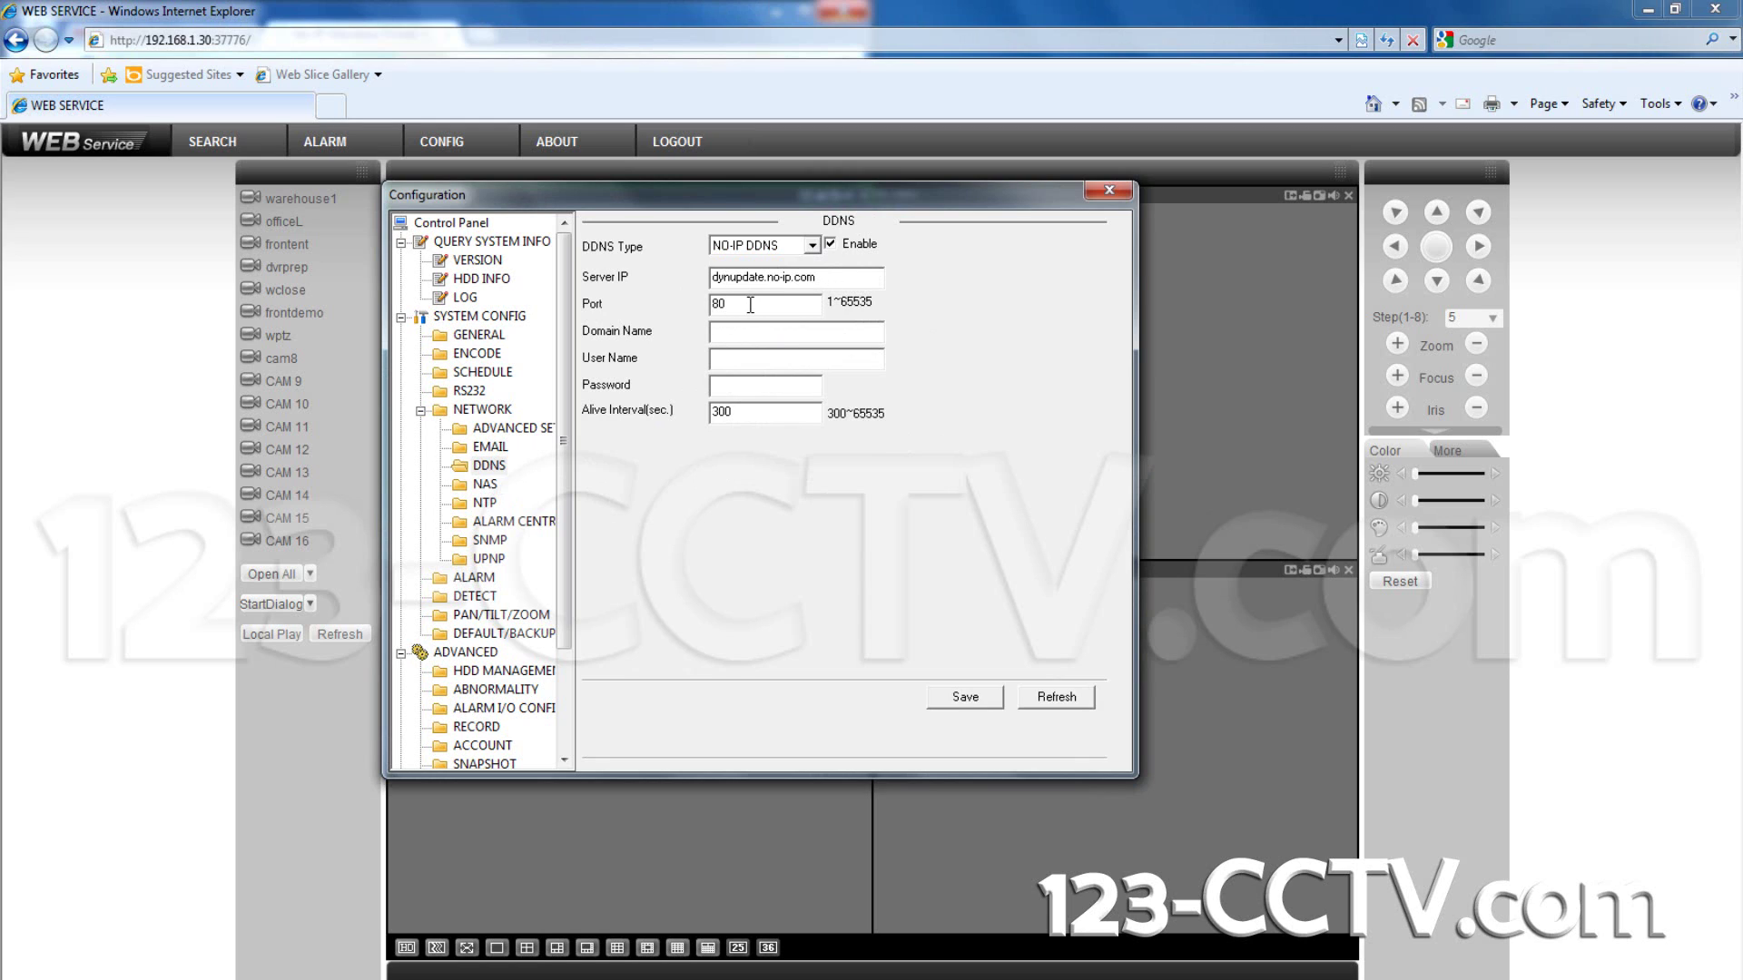
left_click(726, 334)
left_click(313, 885)
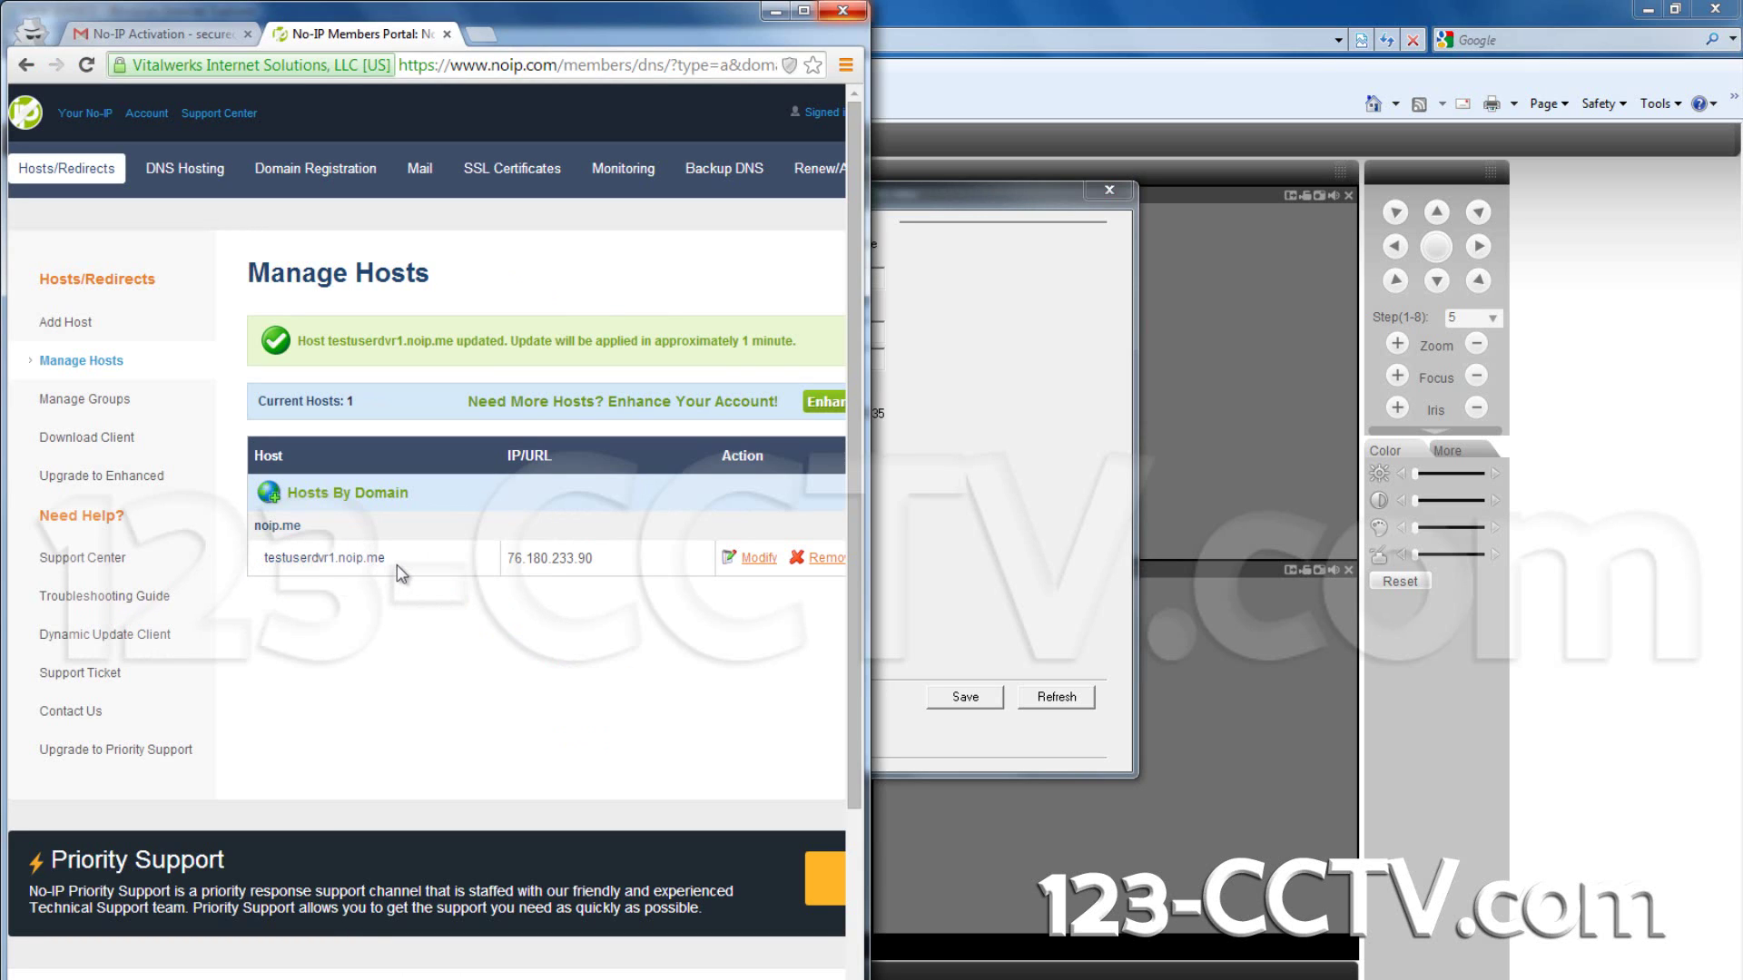
Step: Enter testuserdvr1.noip.me as the DDNS Domain Name, fixing the missing 'o' typo
left_click(885, 9)
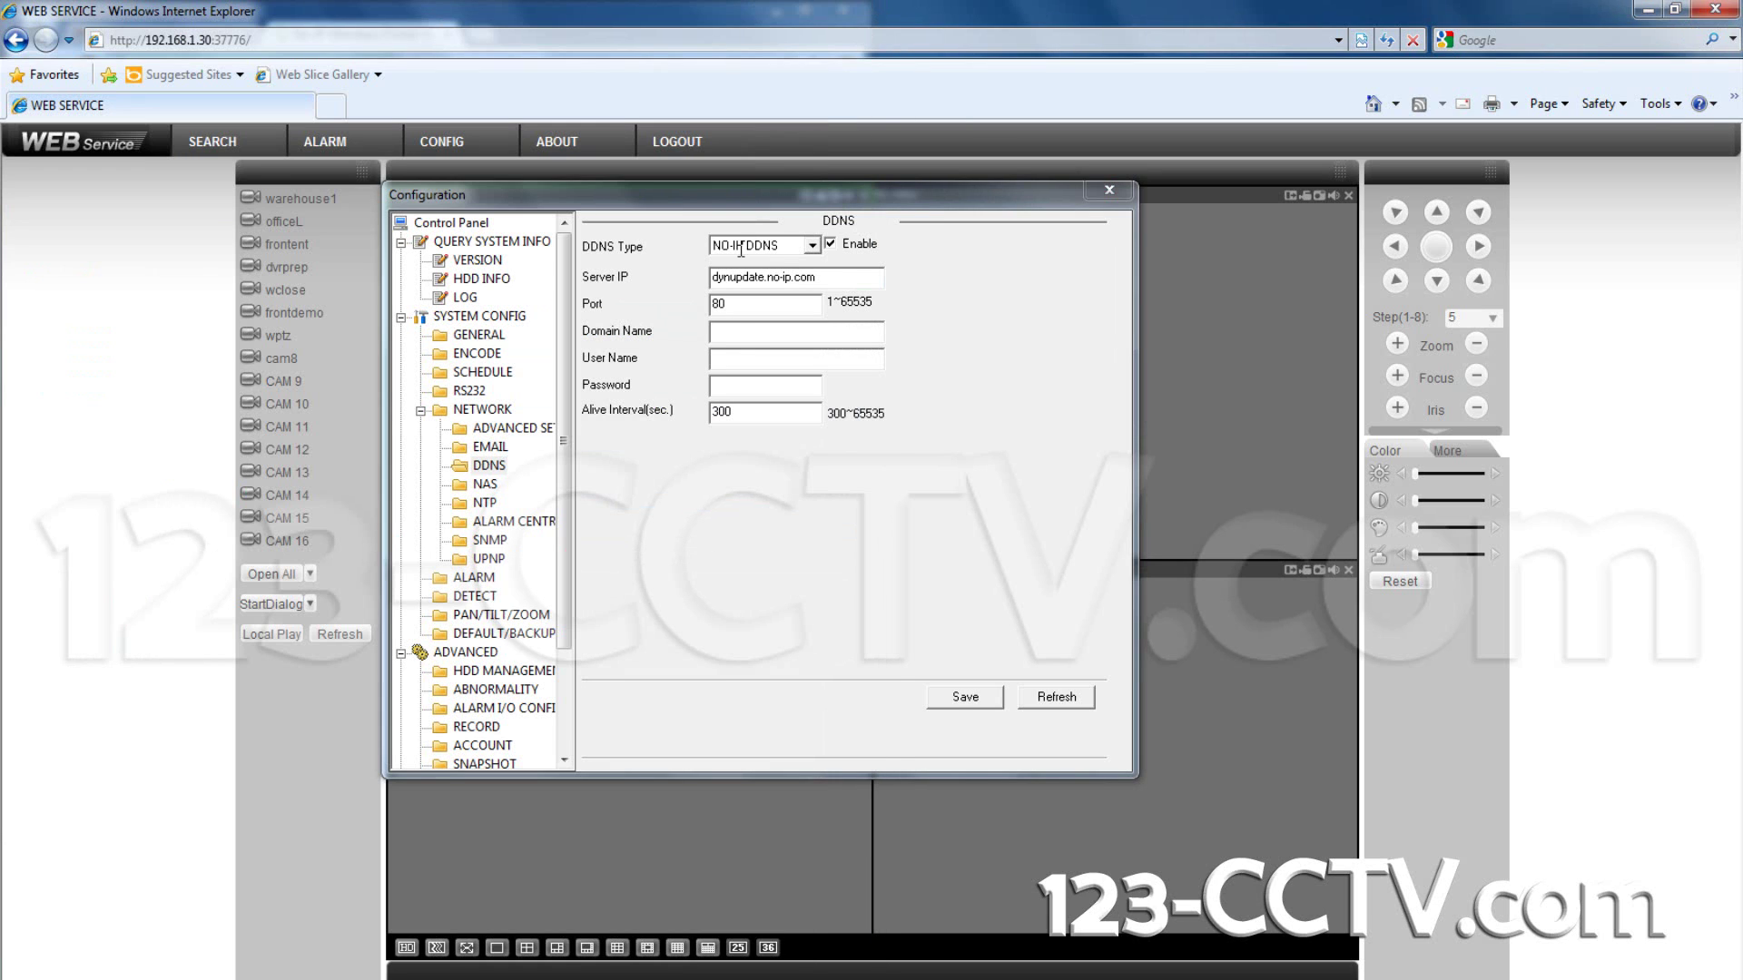
left_click(741, 329)
type("testuserdvr1")
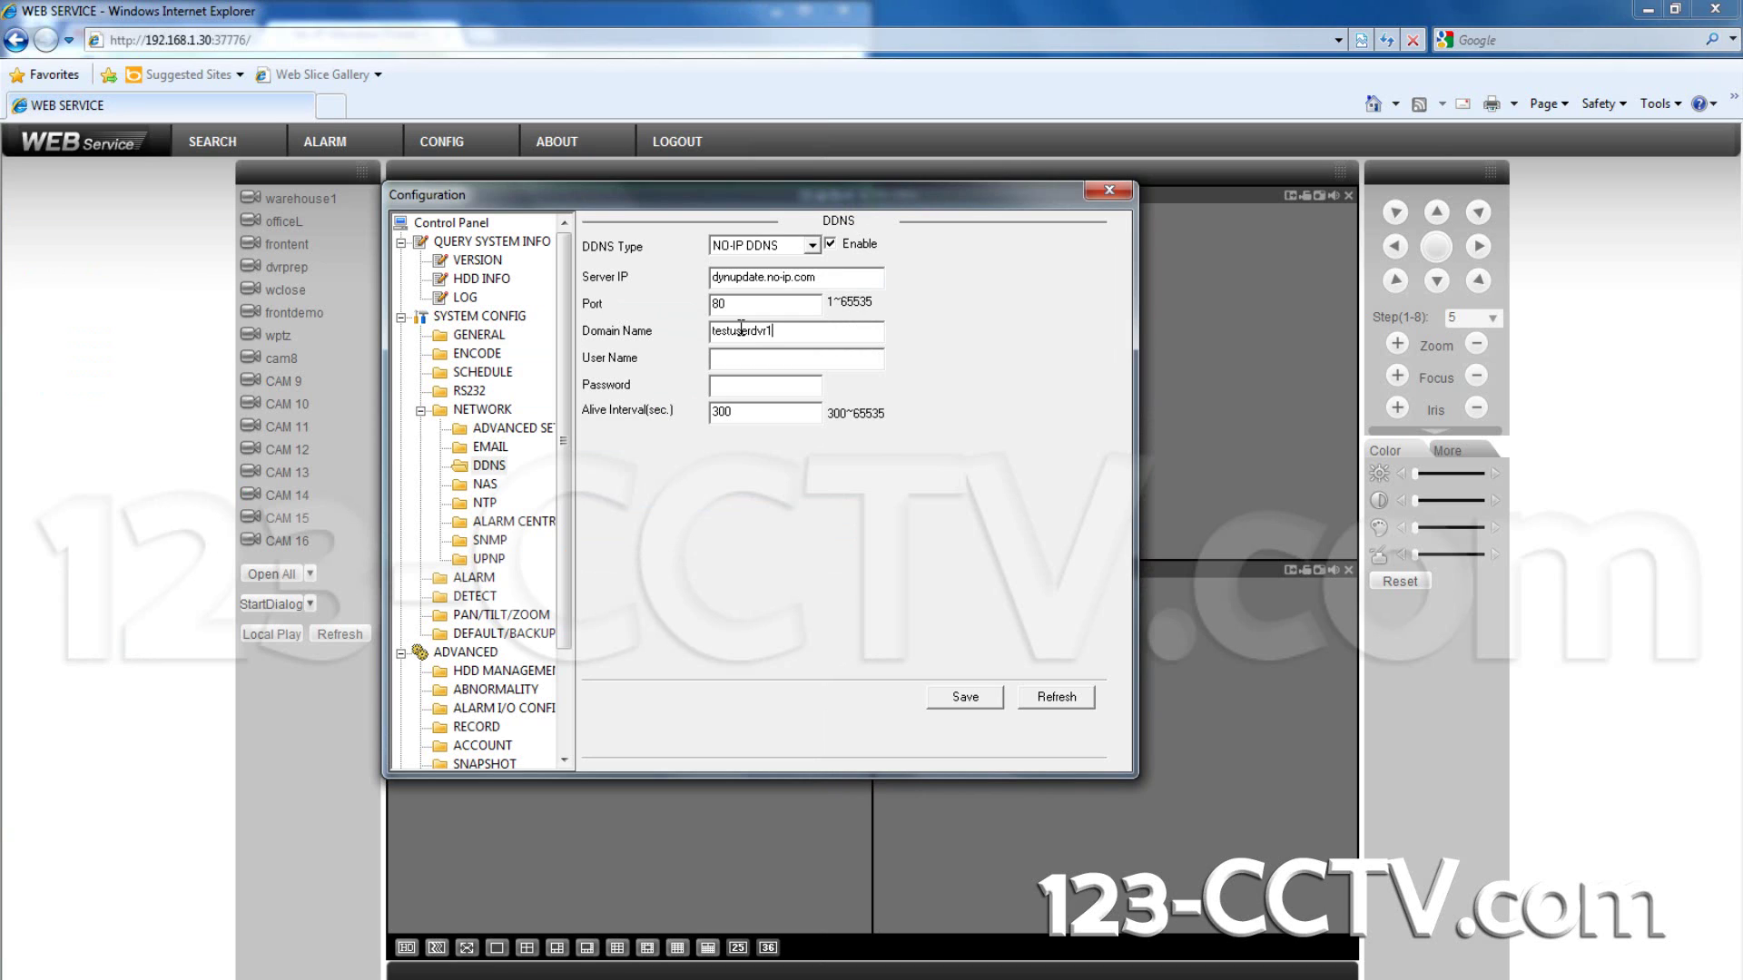
type(".nip.me")
left_click(780, 330)
type("o")
Step: Fill in the No-IP account user name and password, then save the DDNS settings
key("alt+Tab")
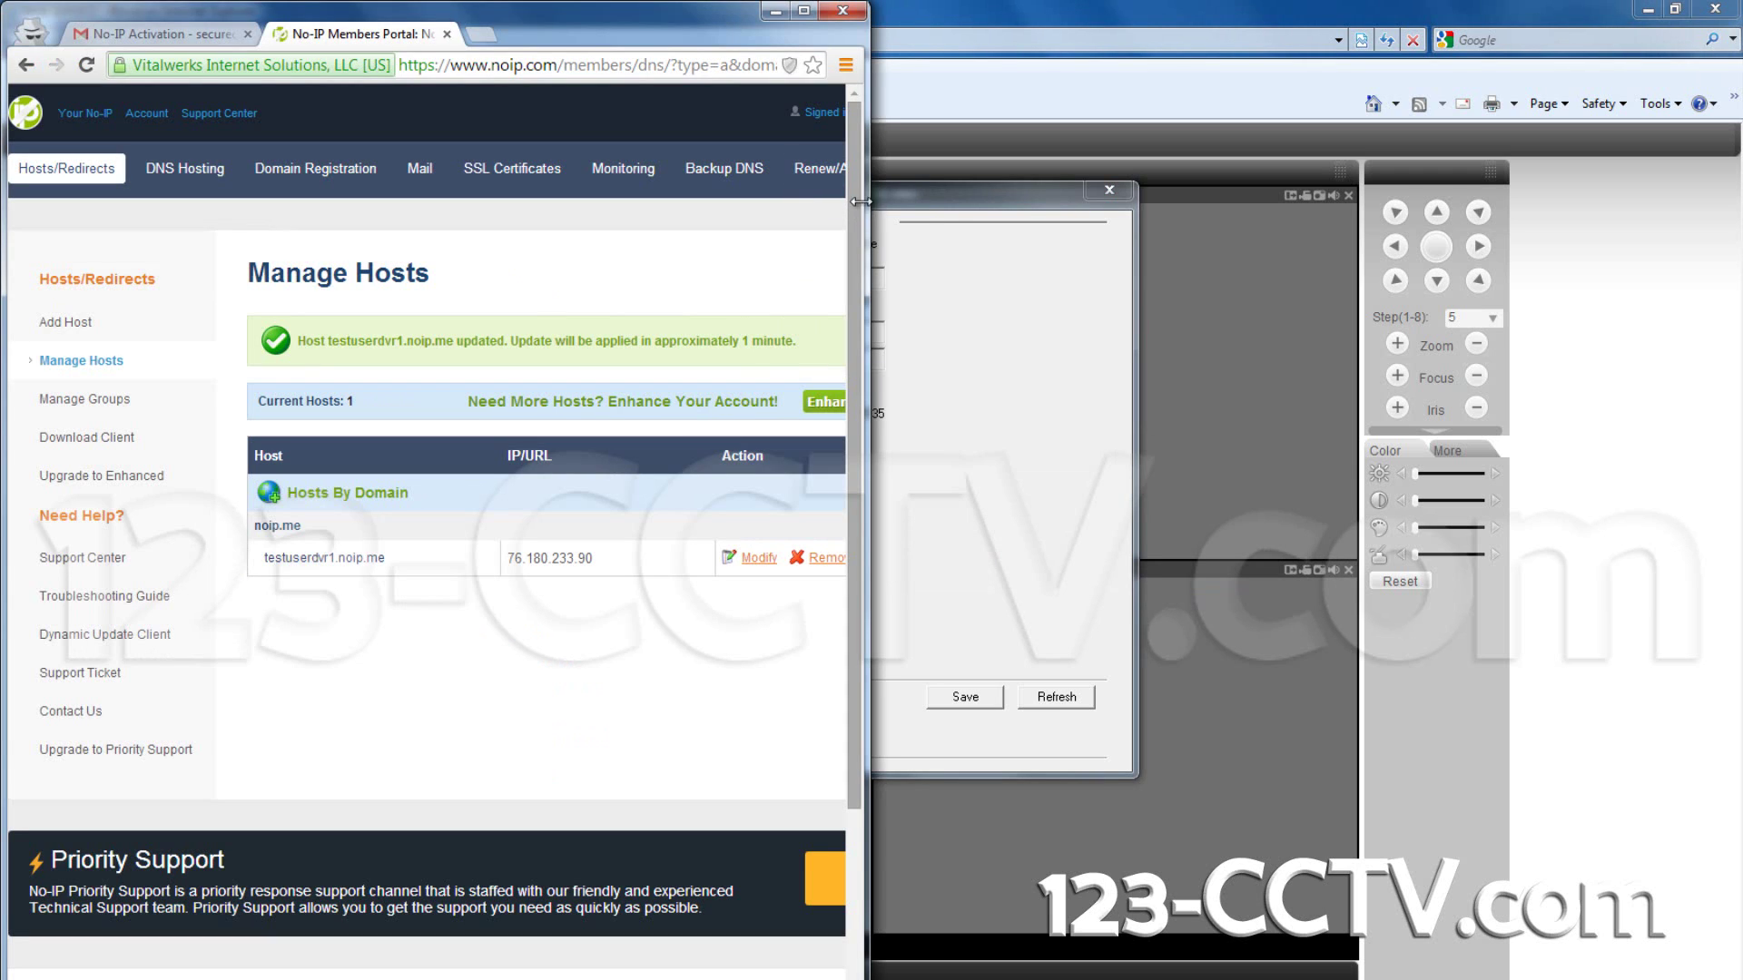
left_click_drag(868, 205, 1053, 205)
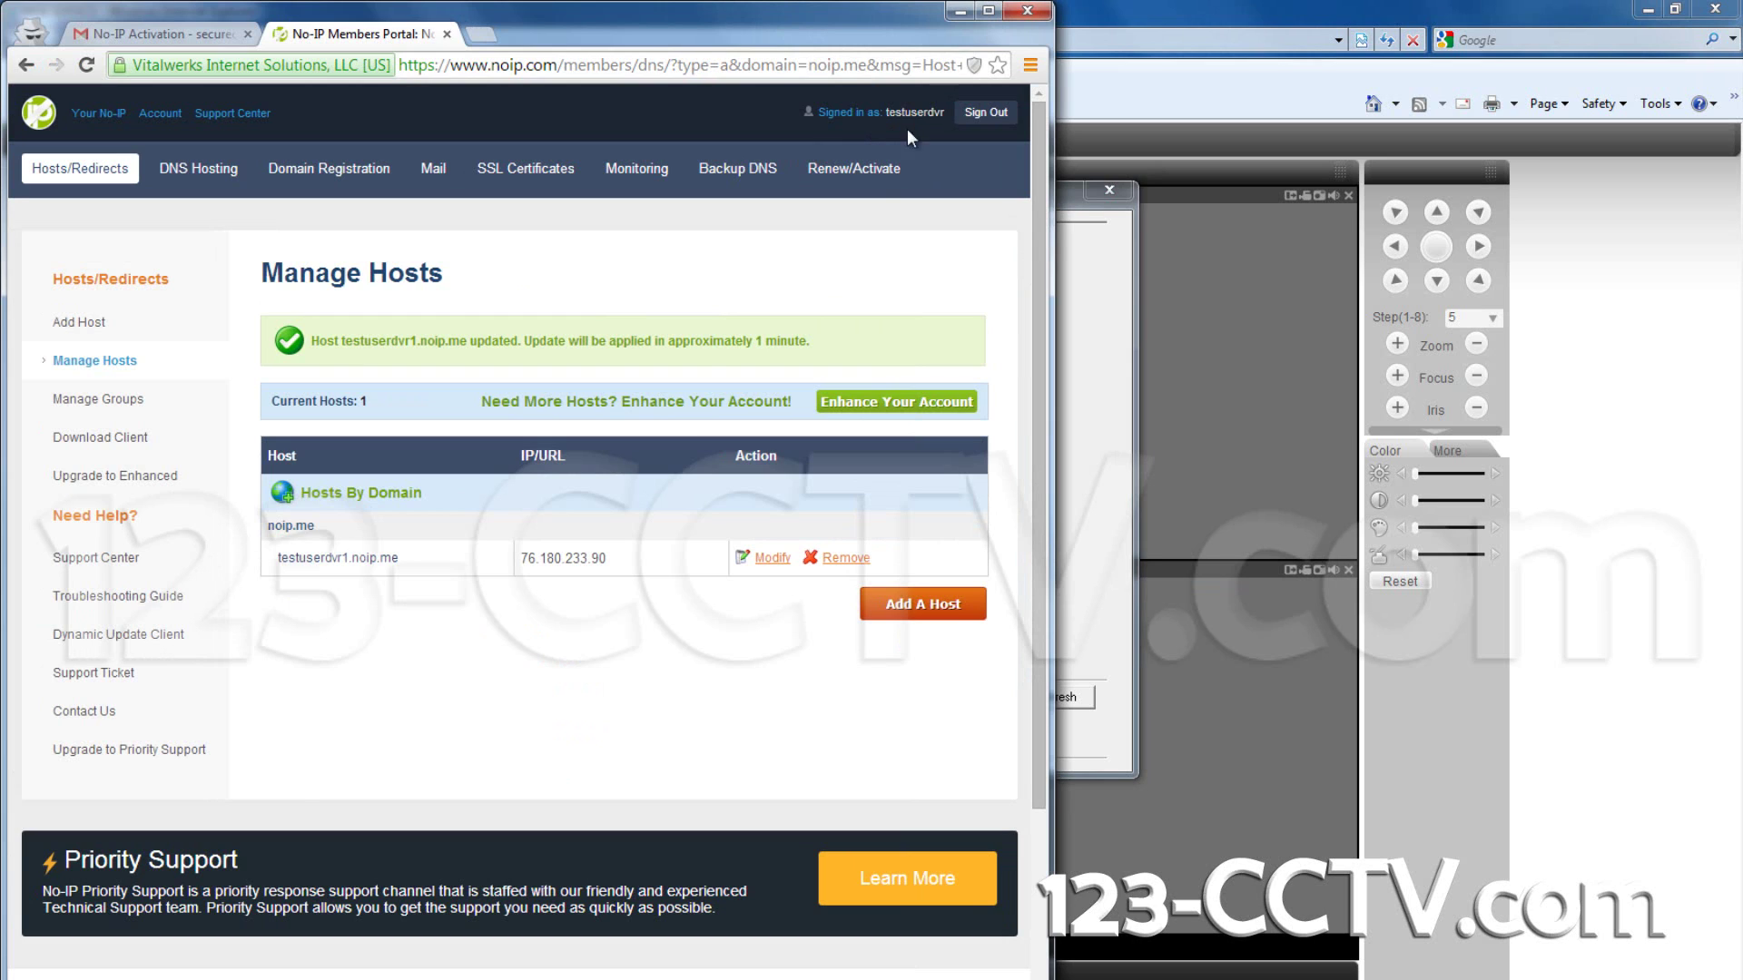
left_click(1060, 198)
type("testuserdvr")
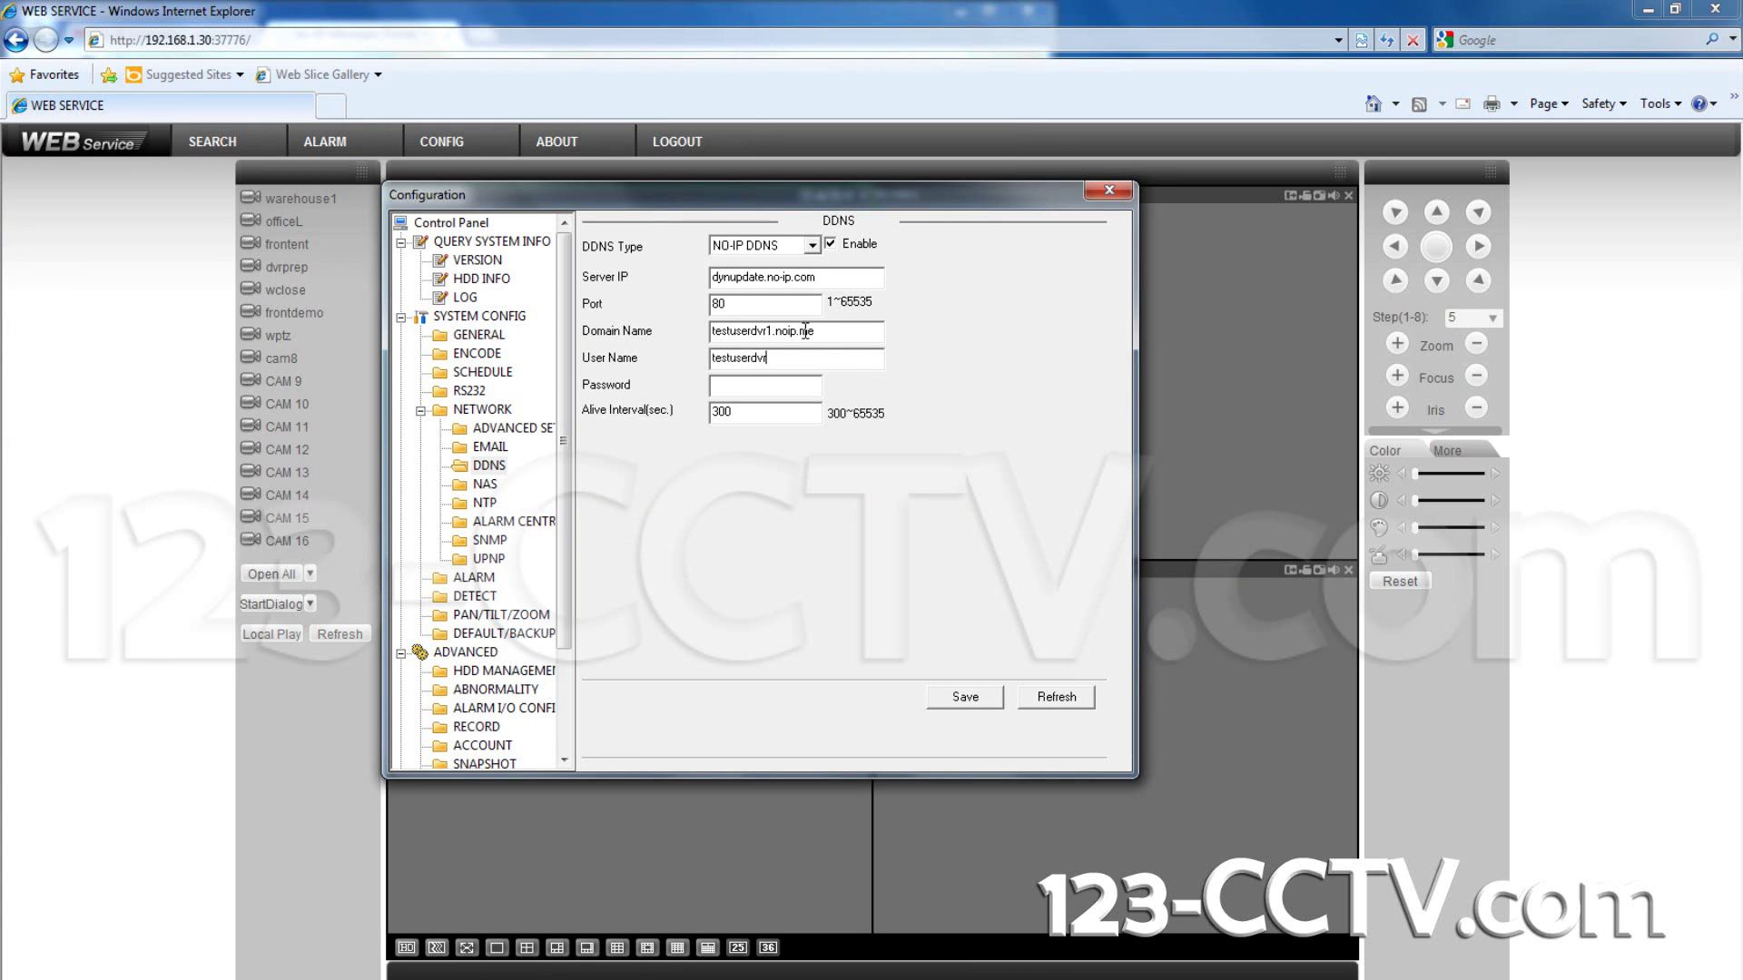
left_click(734, 388)
type("****")
left_click(963, 702)
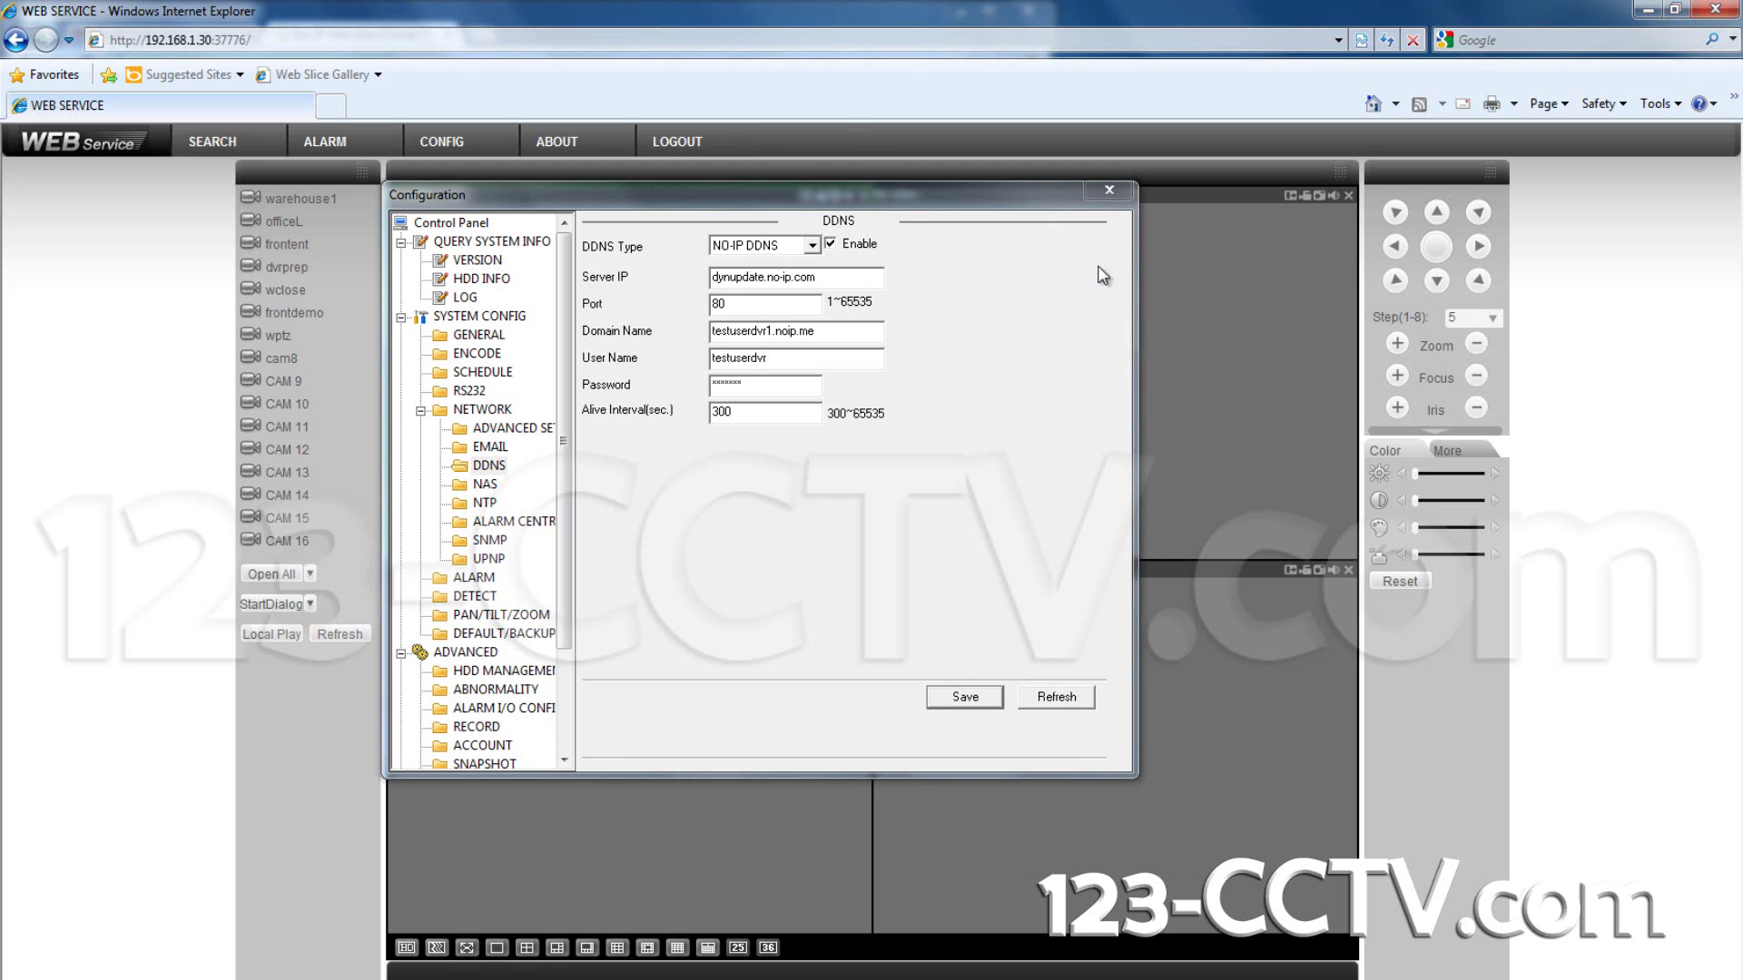
Step: Reload the DDNS page to confirm the saved No-IP values persist, then log out of the DVR
left_click(1109, 191)
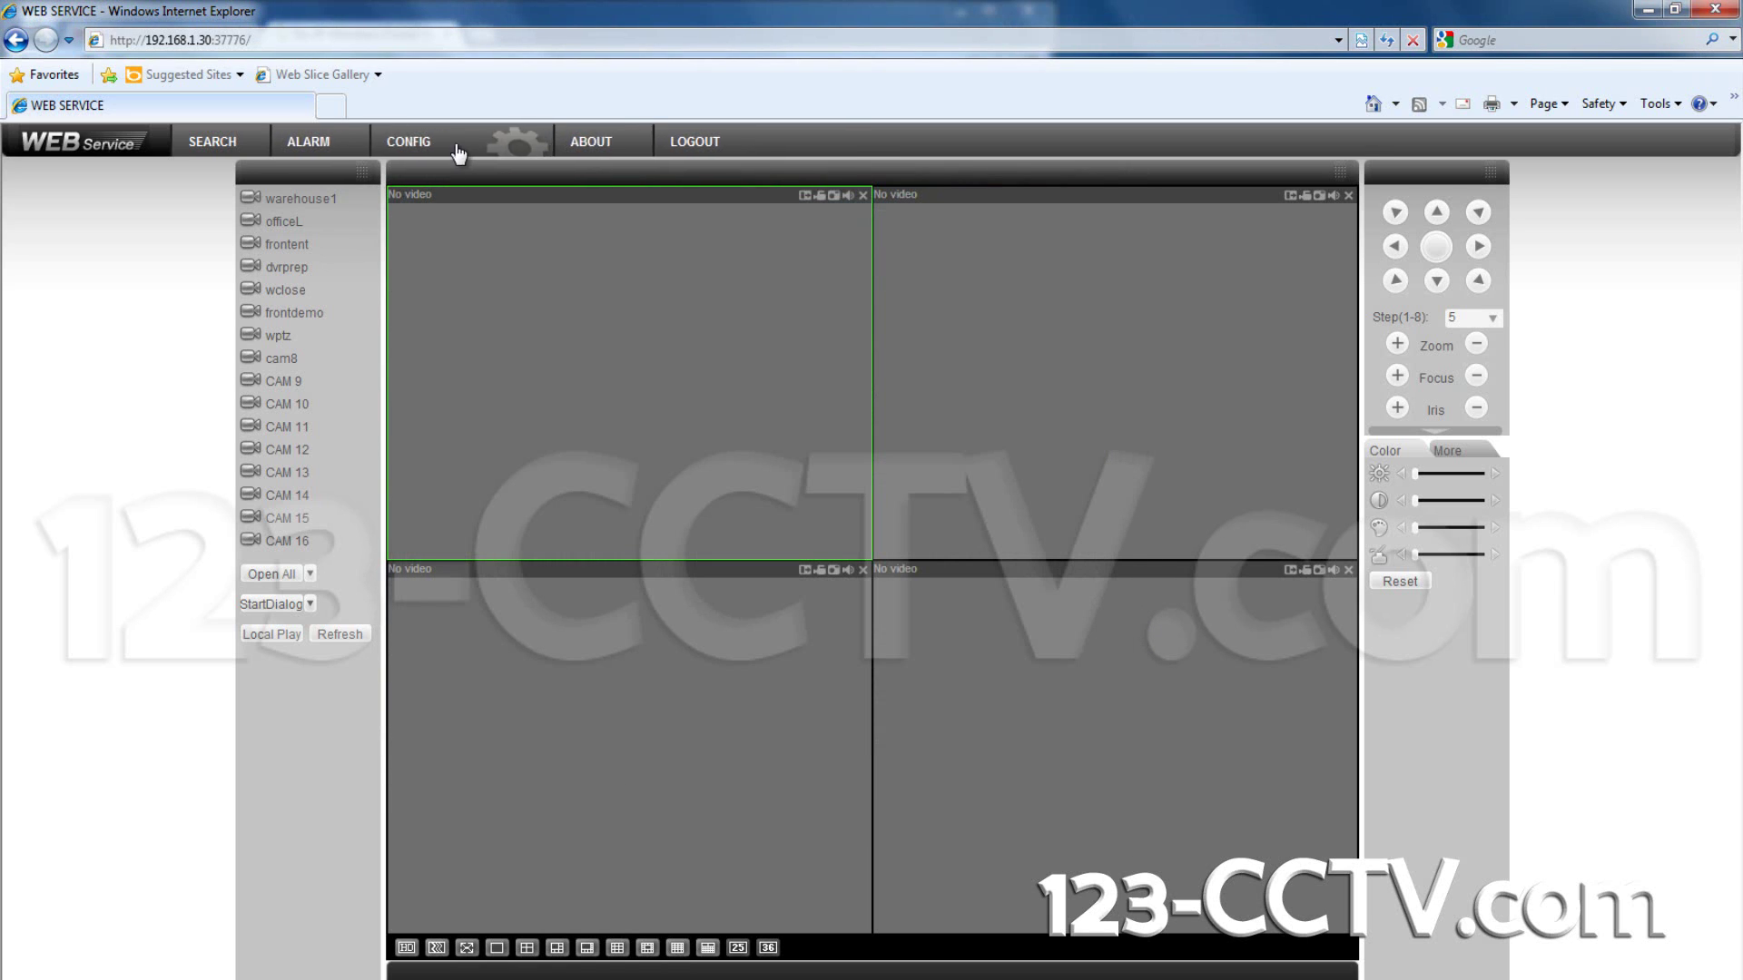
left_click(455, 150)
left_click(491, 461)
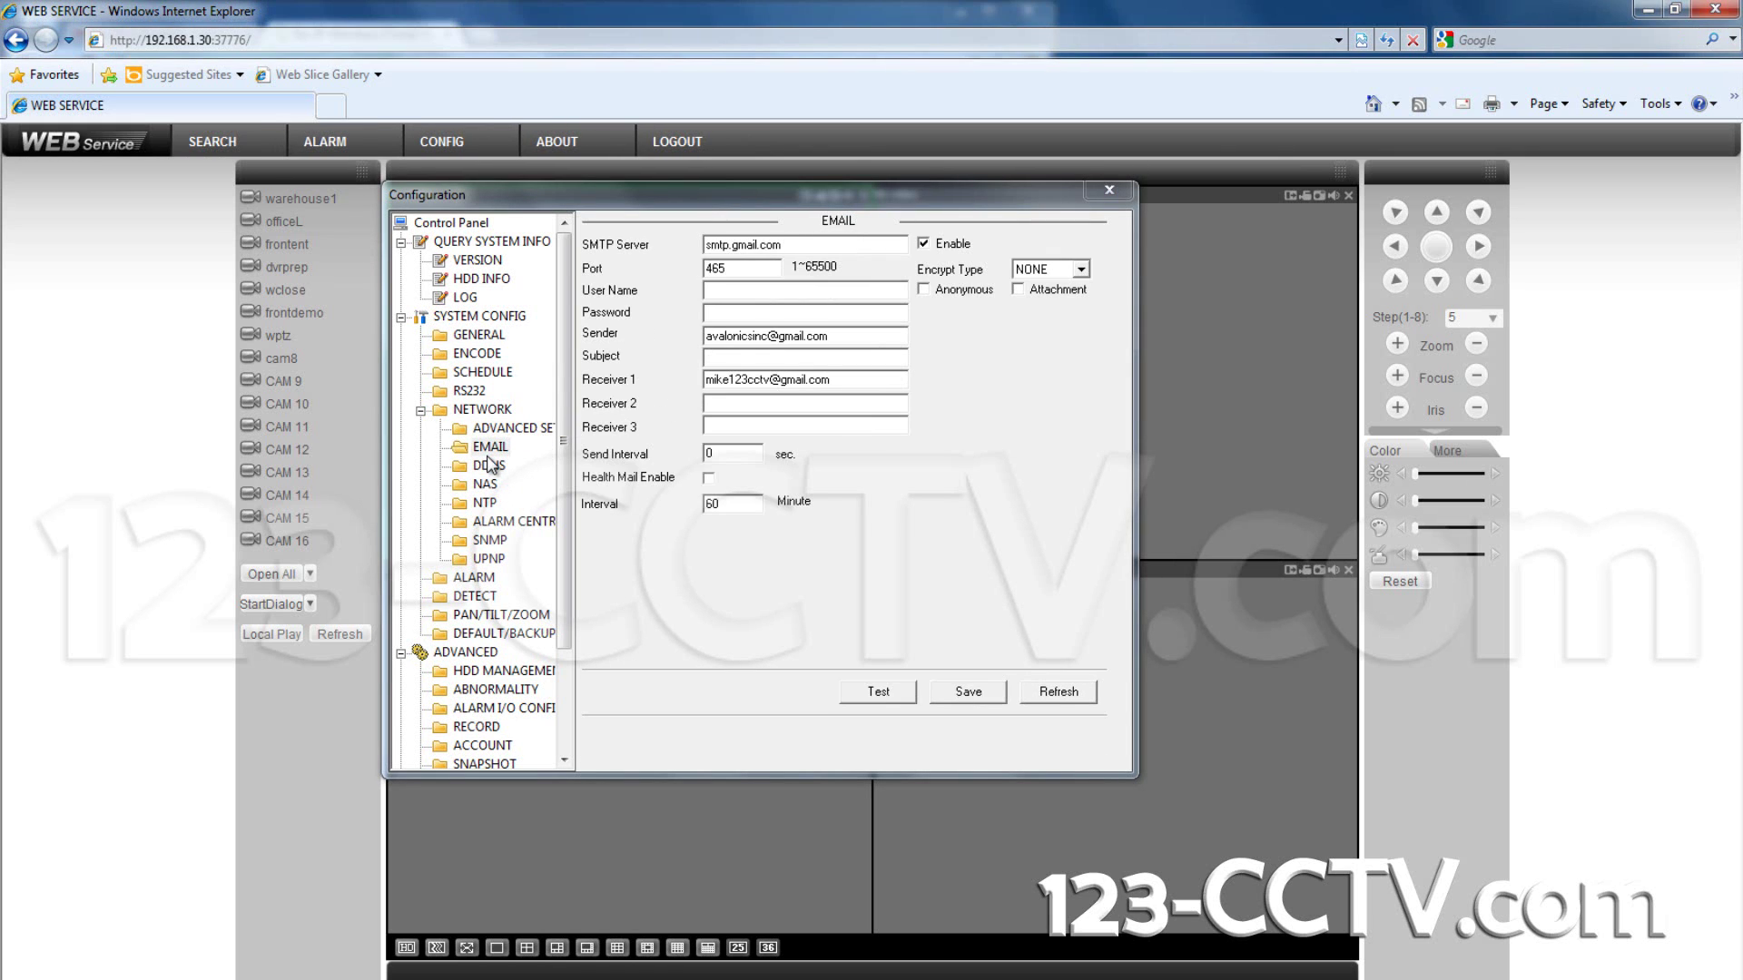
left_click(1088, 706)
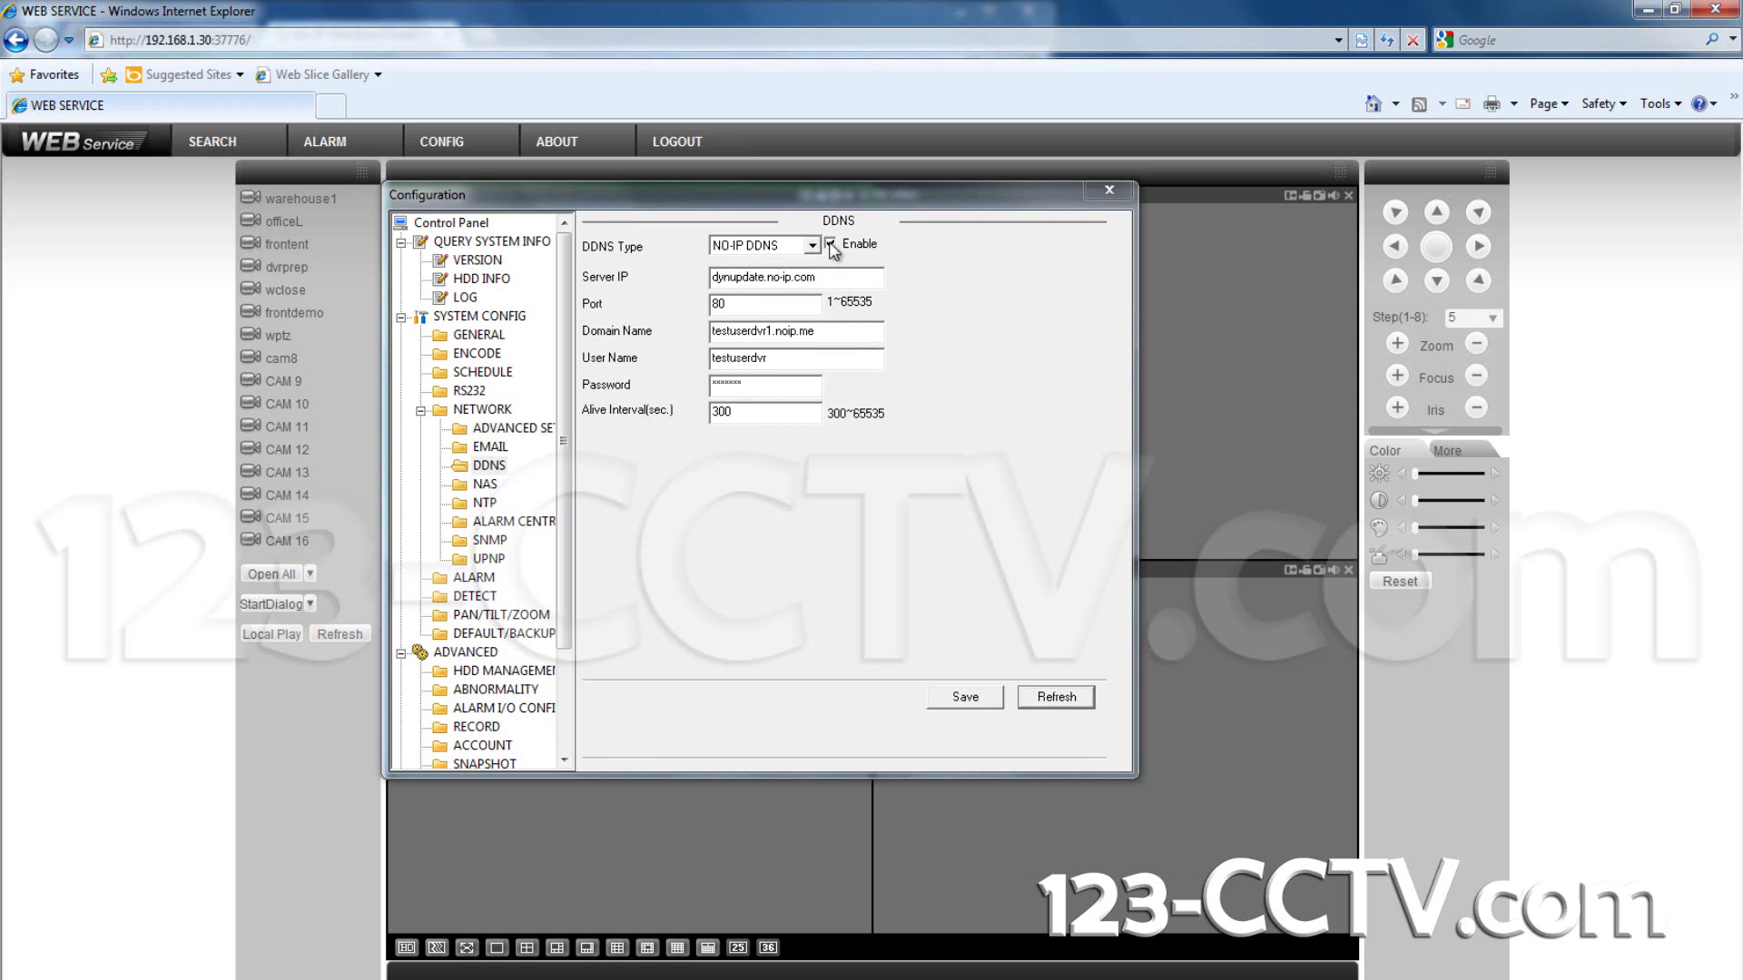
left_click(1111, 190)
left_click(667, 147)
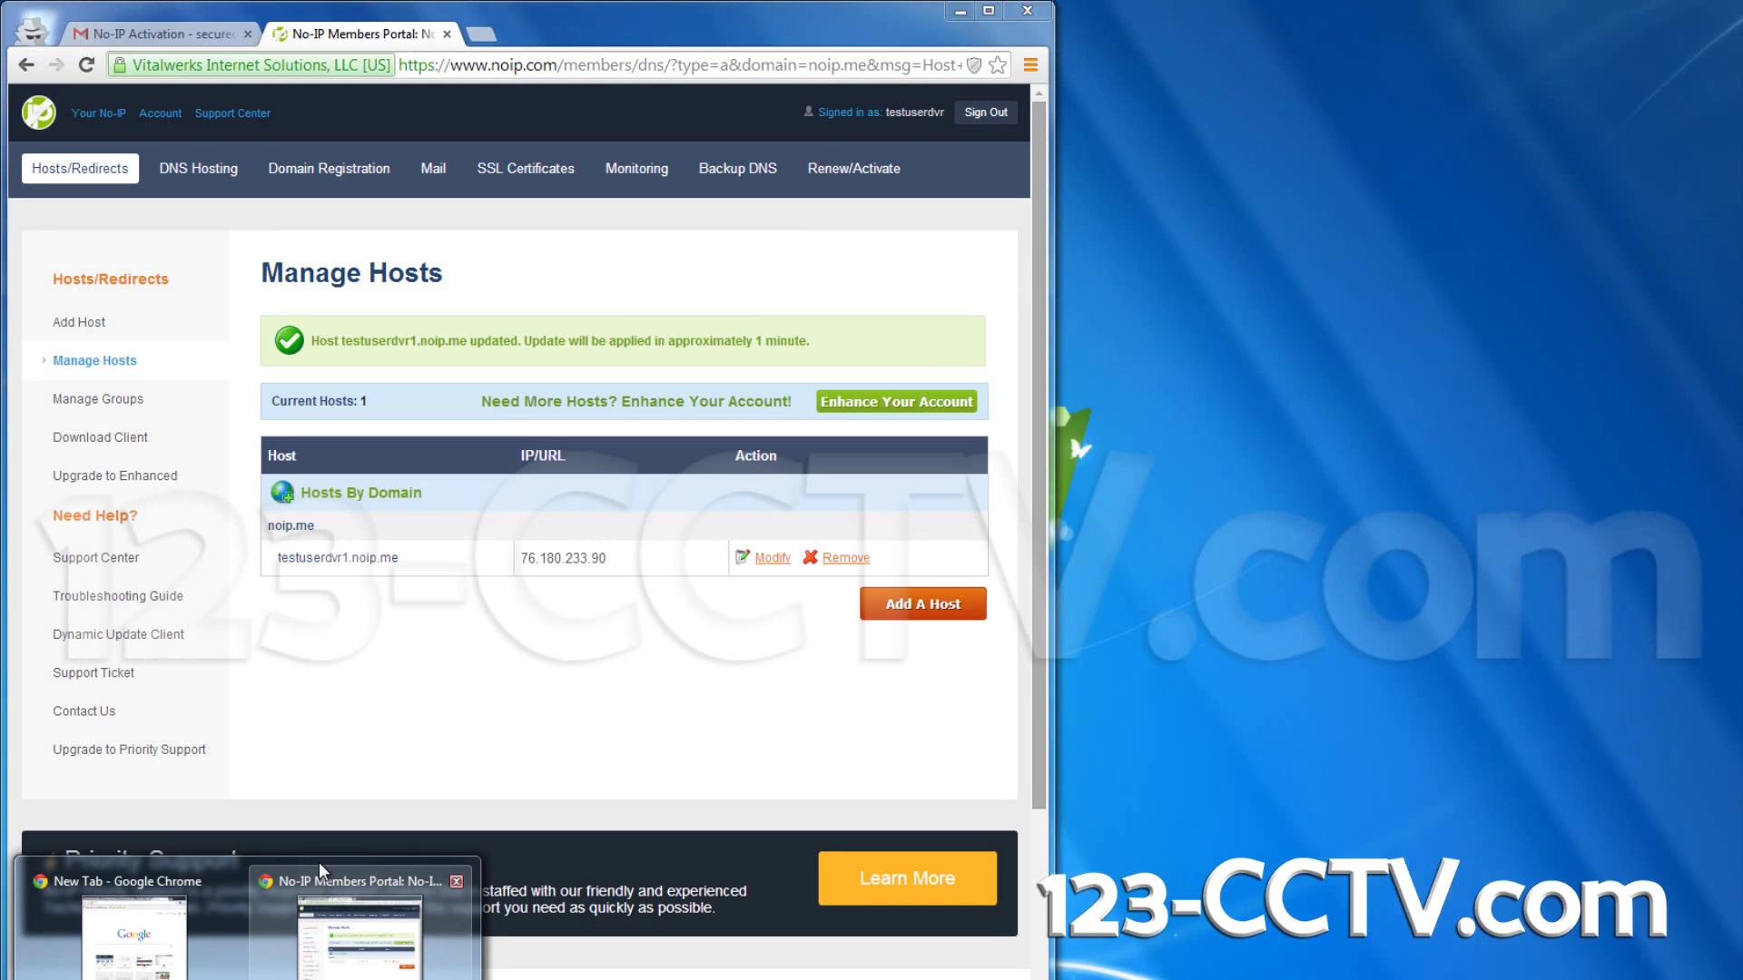
Step: Check the current public IP on whatismyip.com in a new incognito tab
left_click(317, 864)
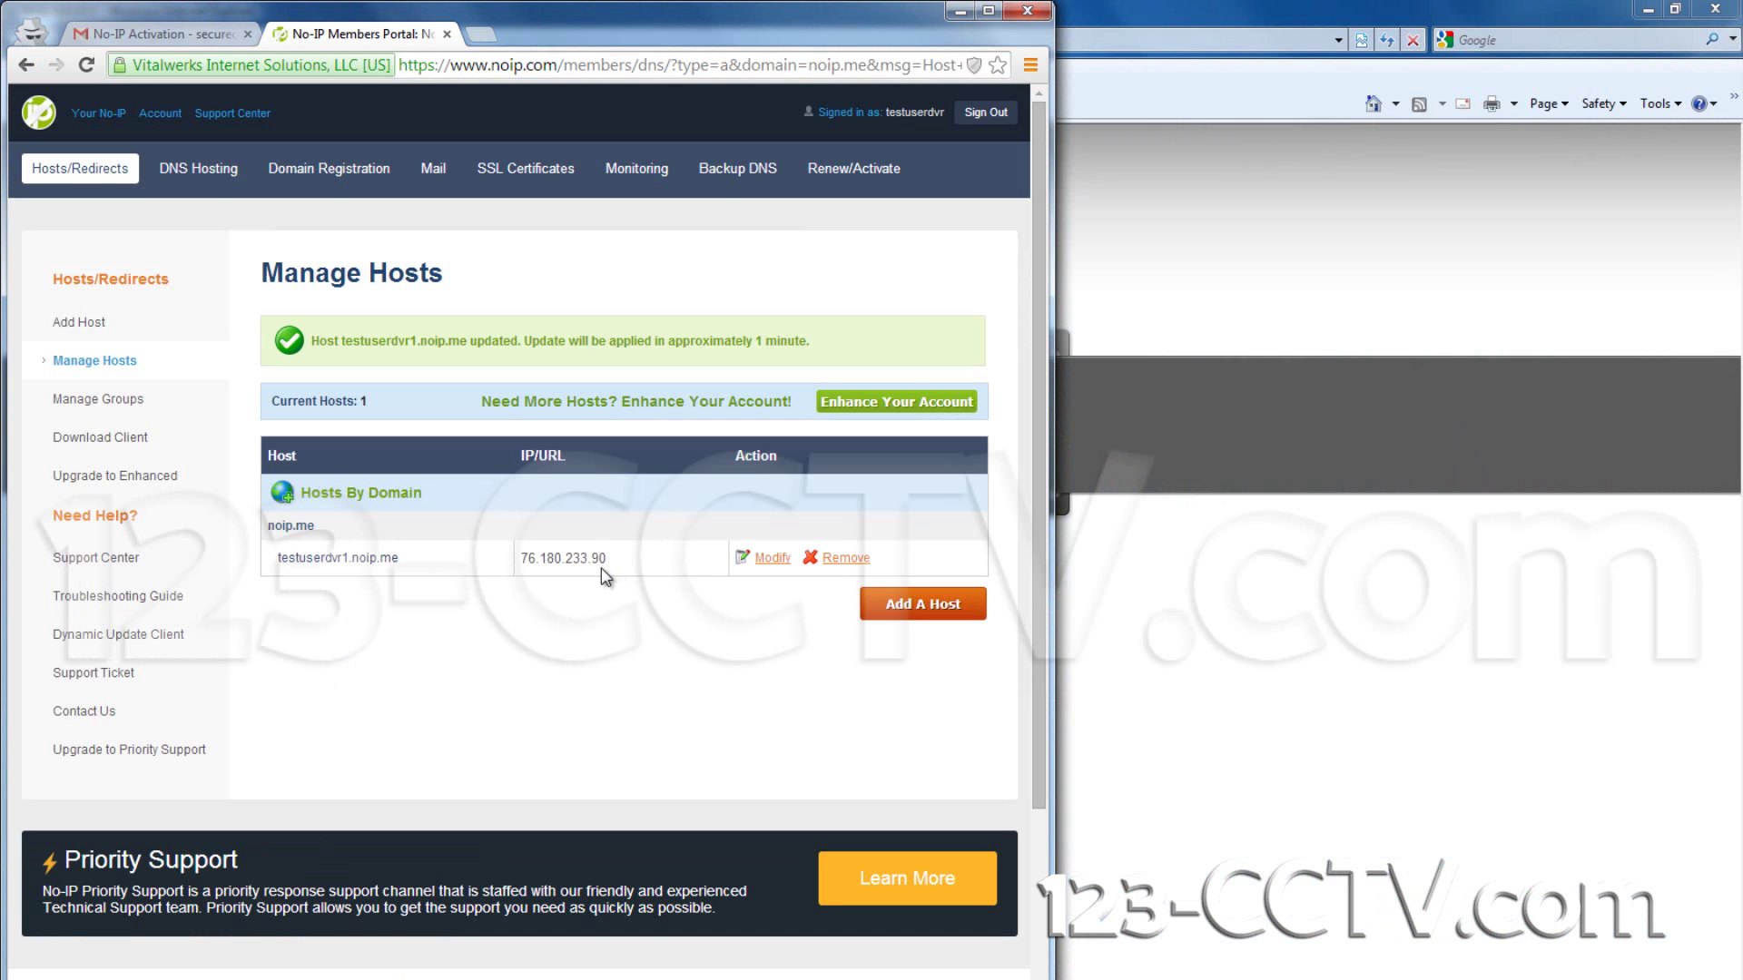
left_click(490, 40)
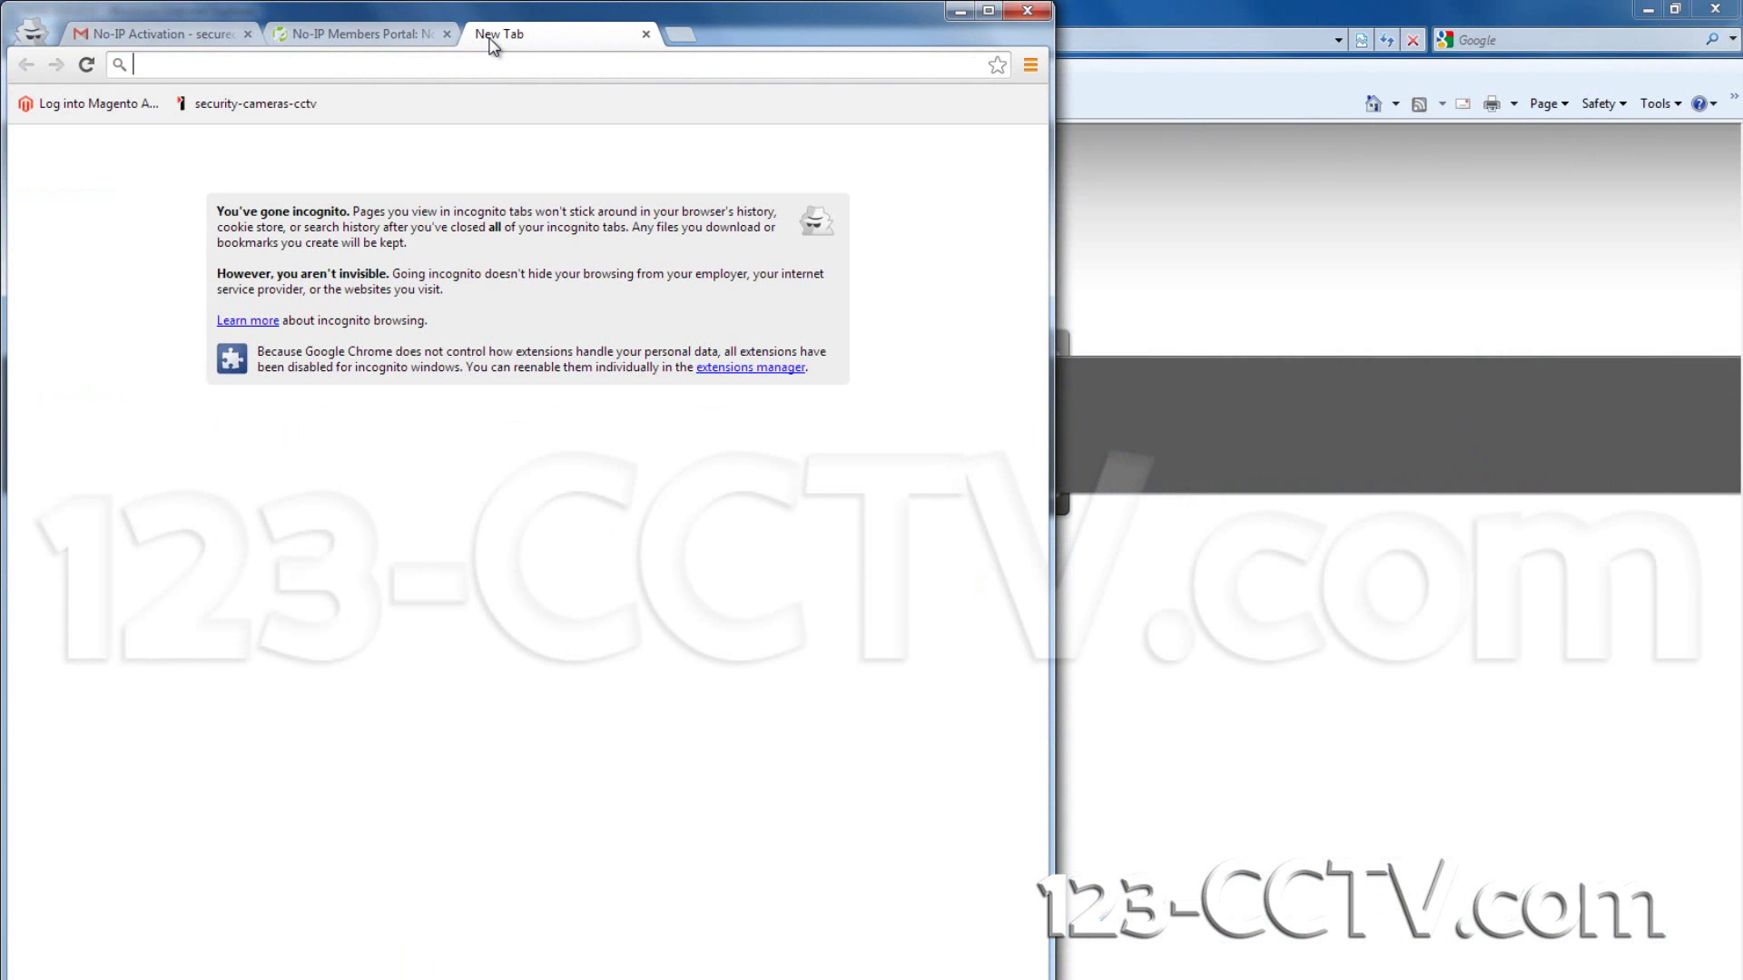
type("what")
key("Return")
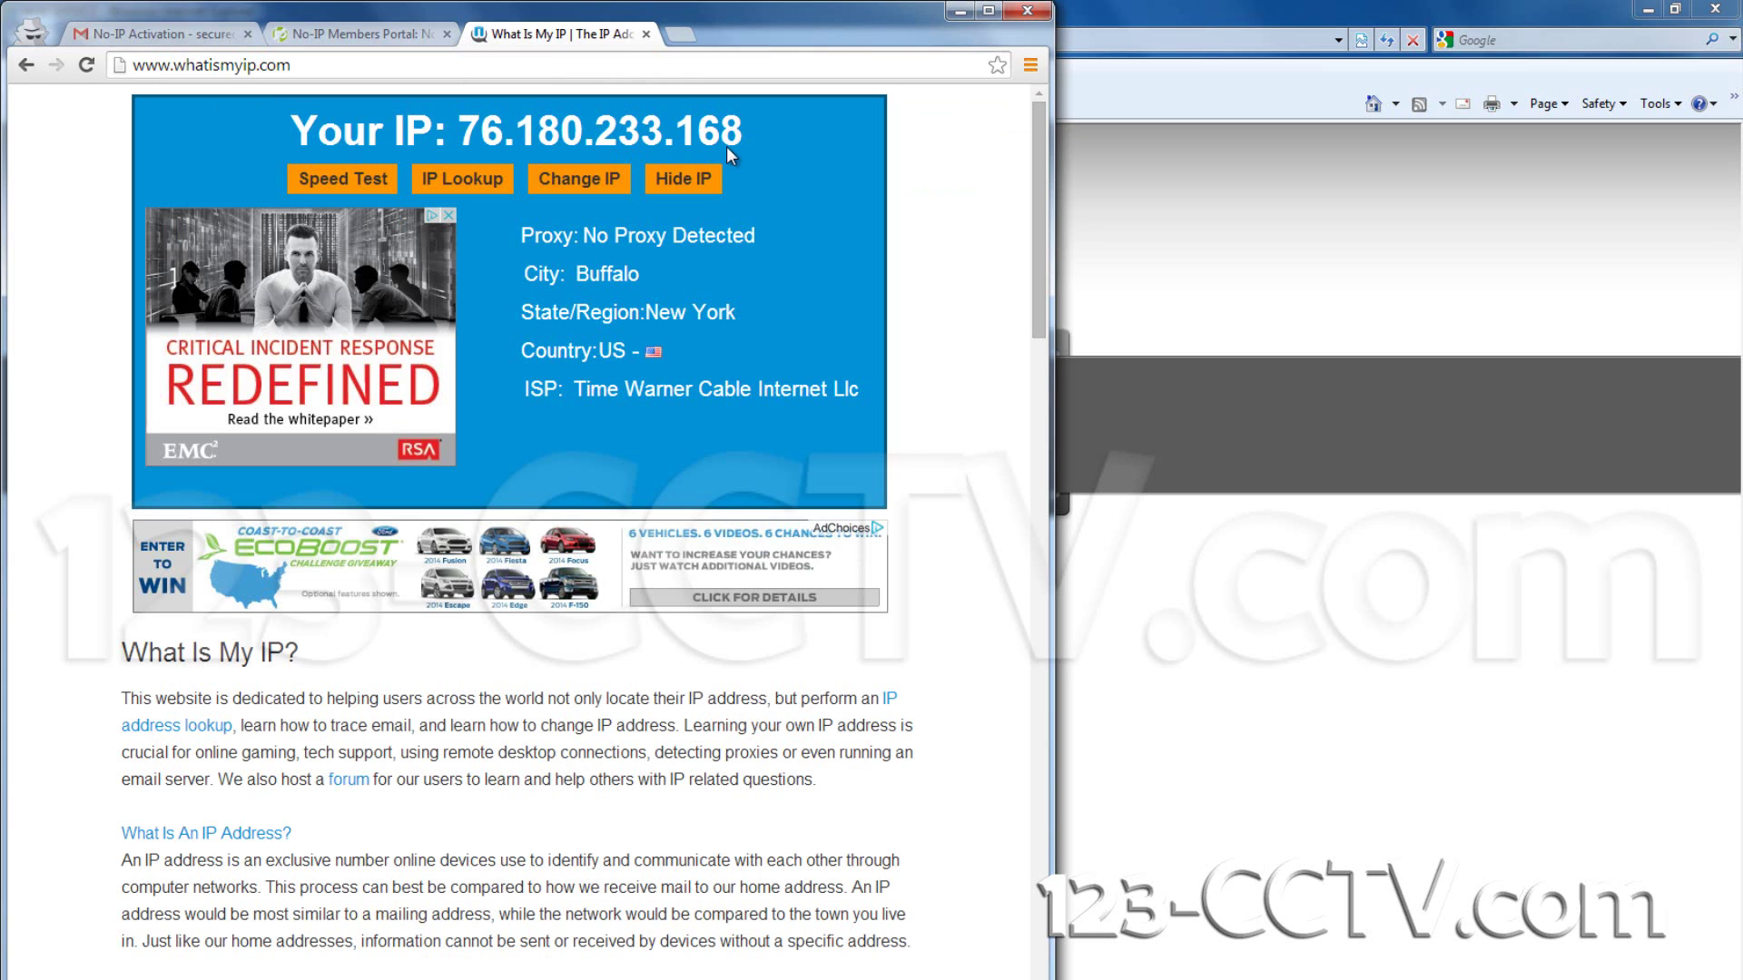
left_click(359, 34)
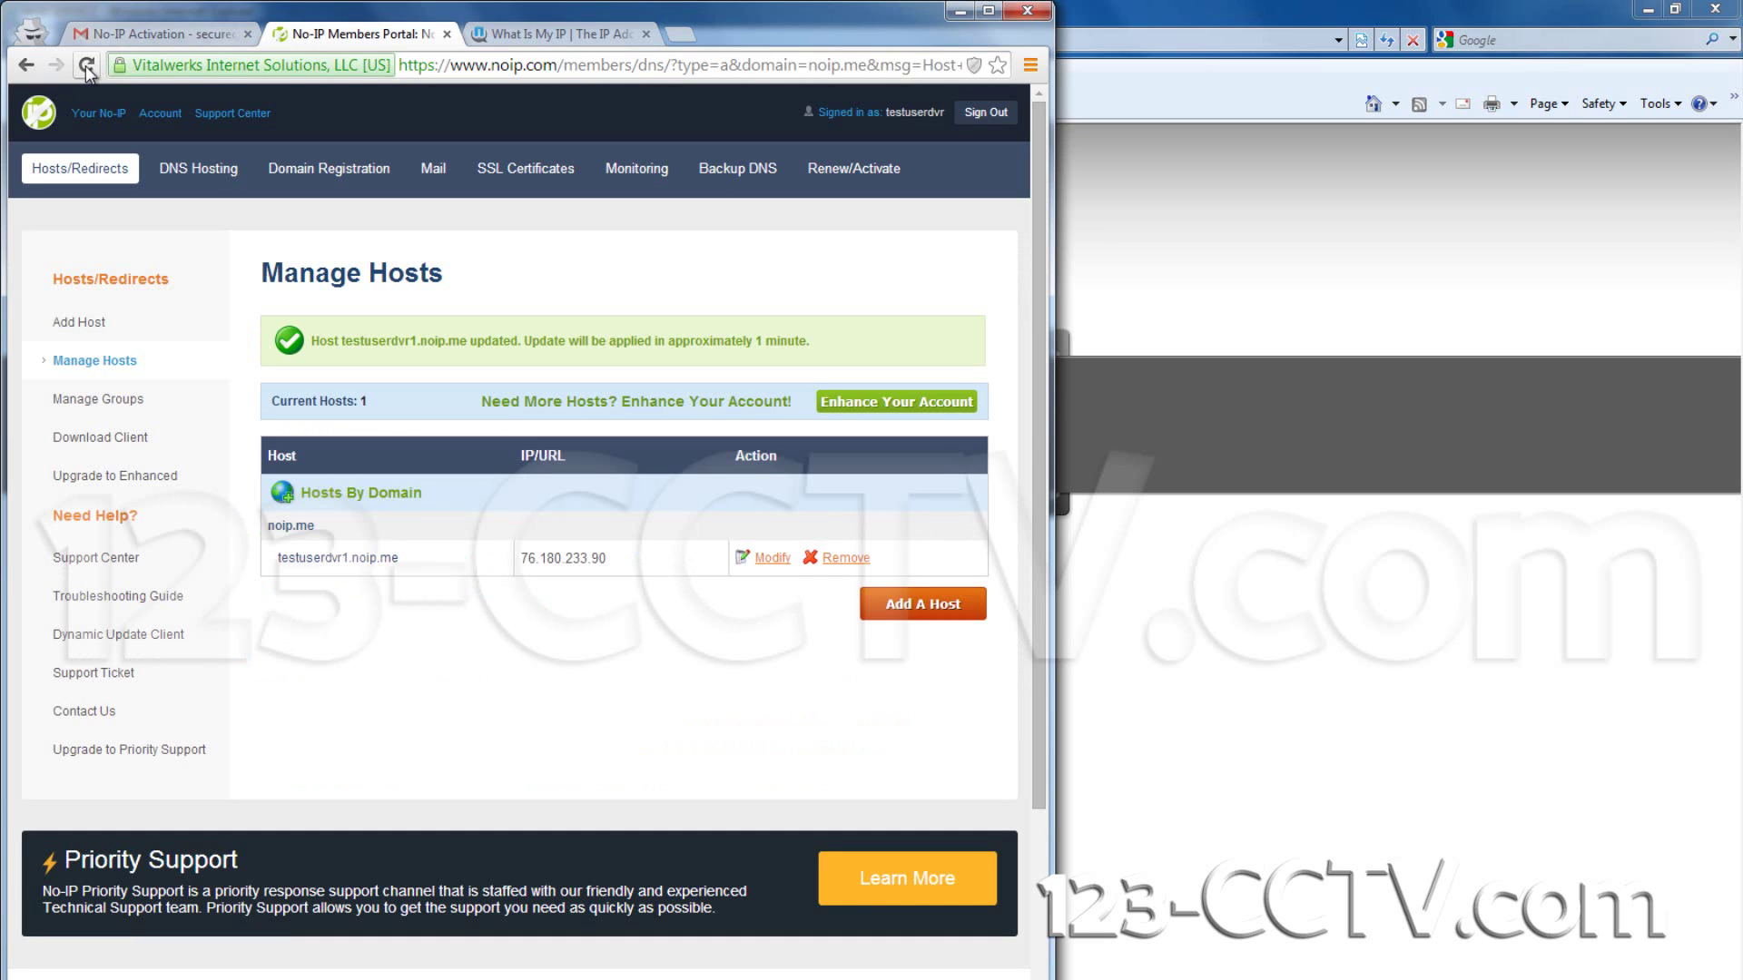
left_click(87, 69)
left_click_drag(421, 563, 272, 557)
key("ctrl+c")
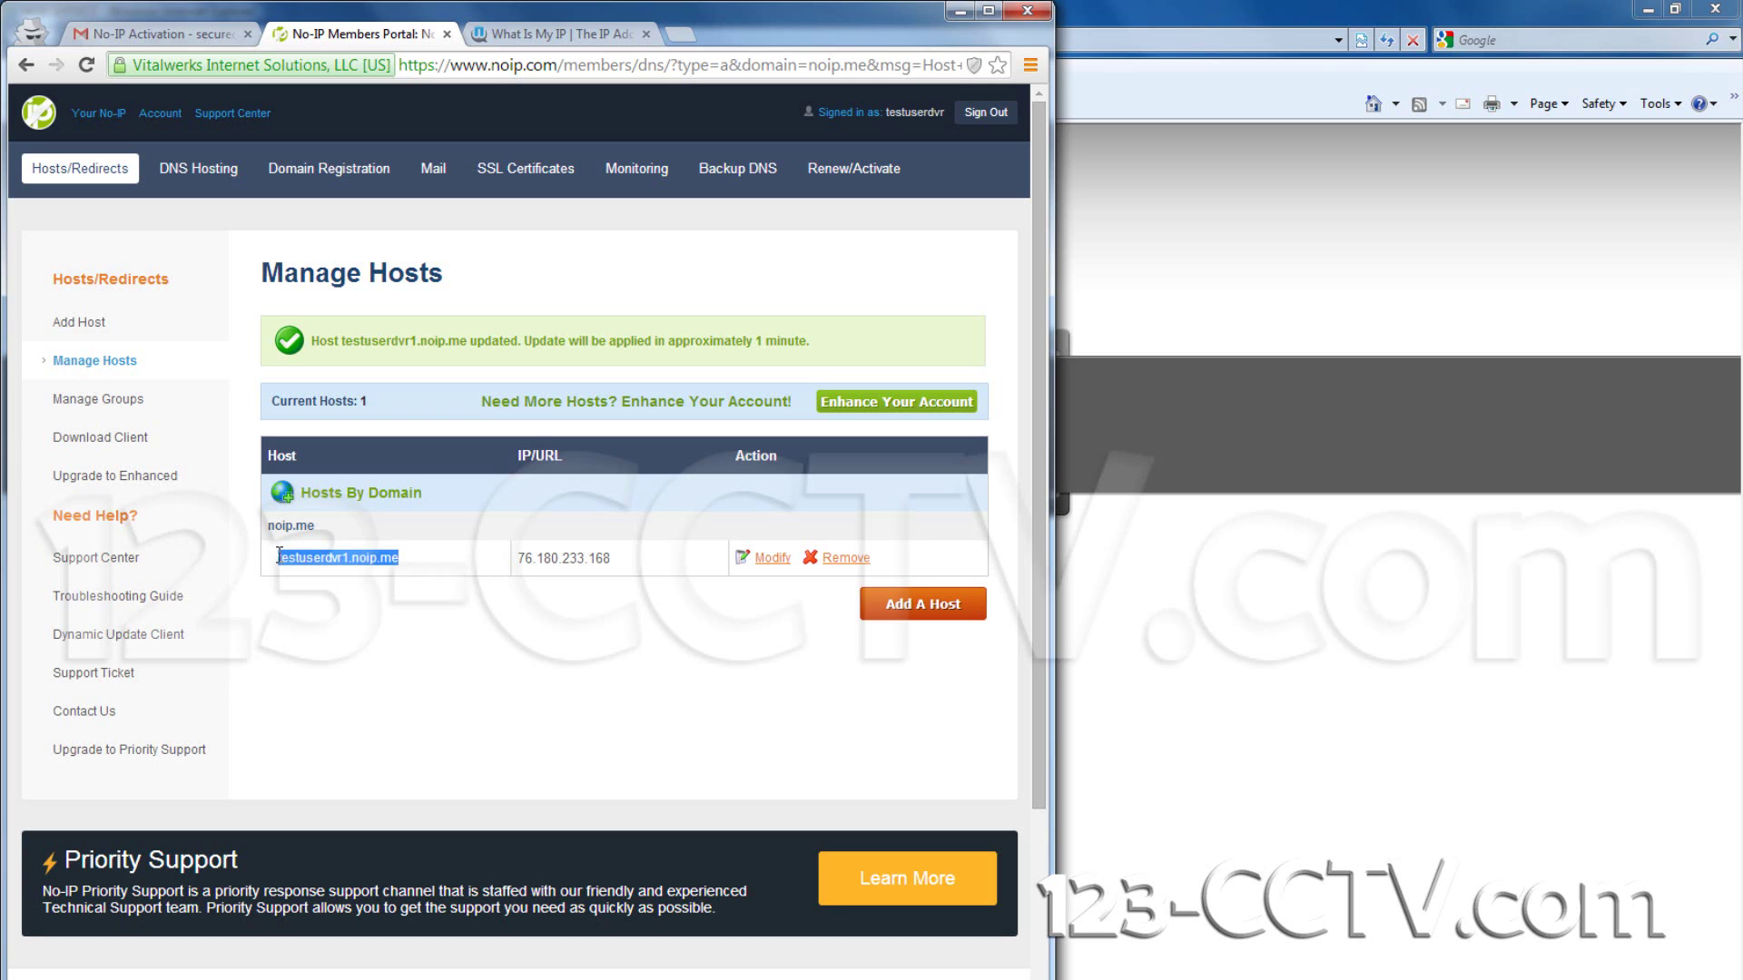
left_click(1081, 24)
left_click(877, 42)
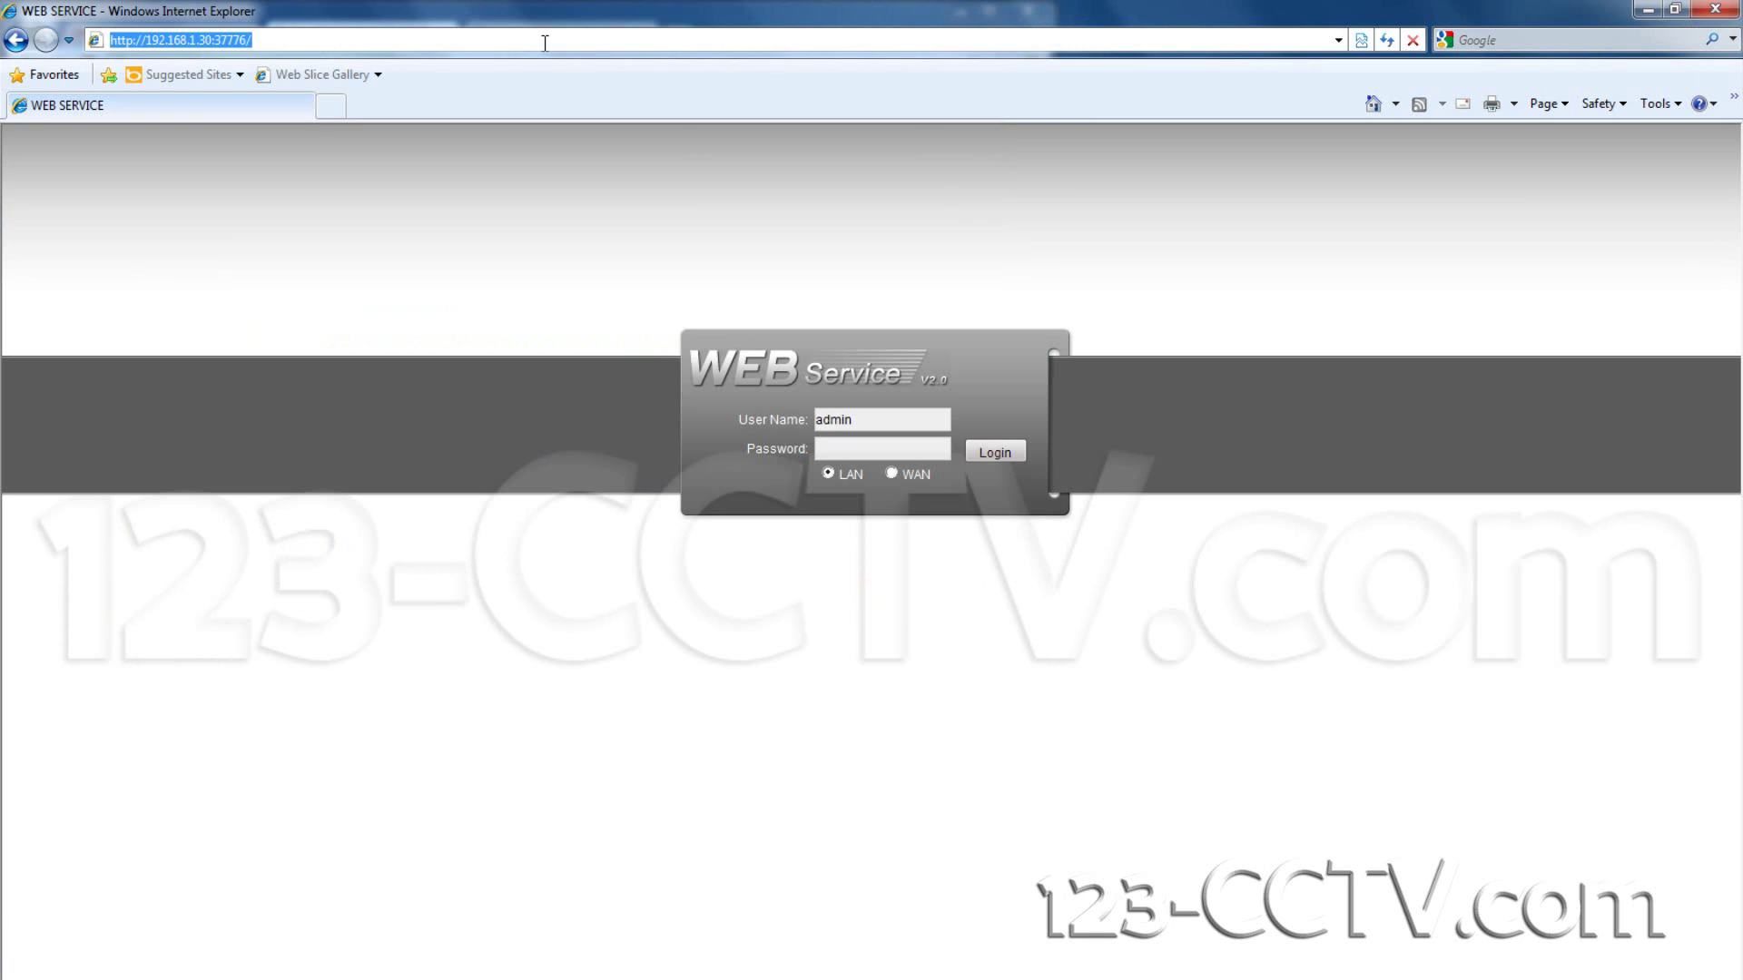
left_click(189, 42)
left_click_drag(212, 41, 150, 44)
key("ctrl+v")
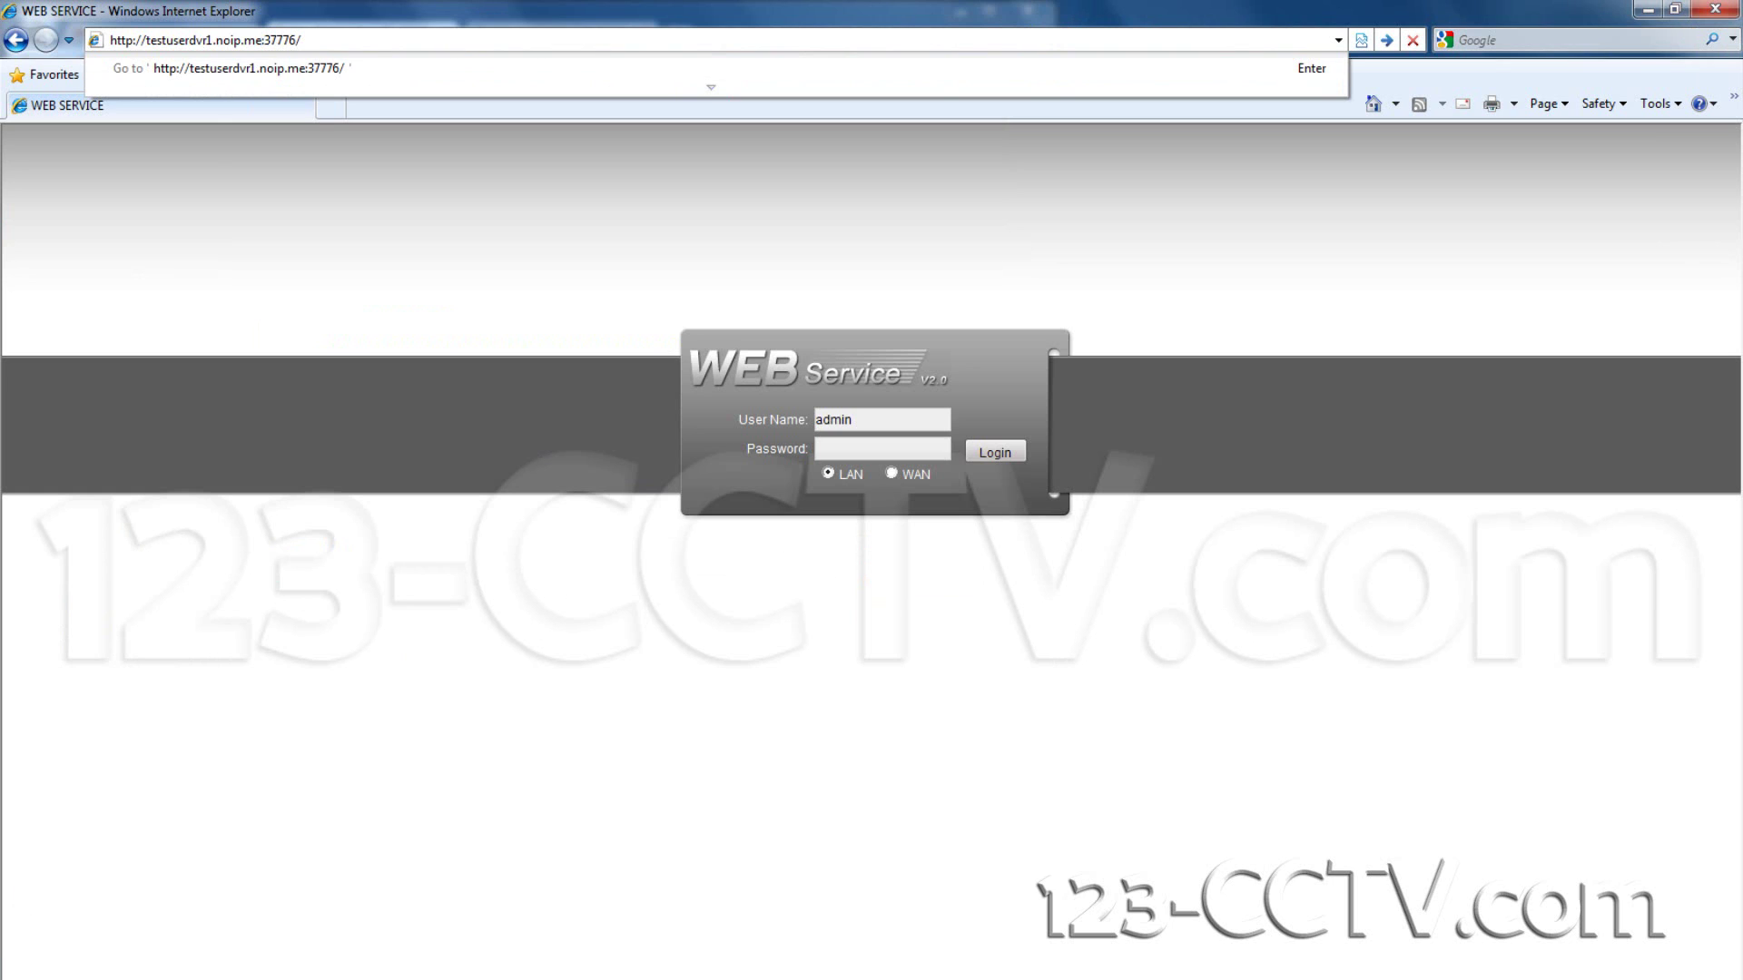
key("super")
key("Escape")
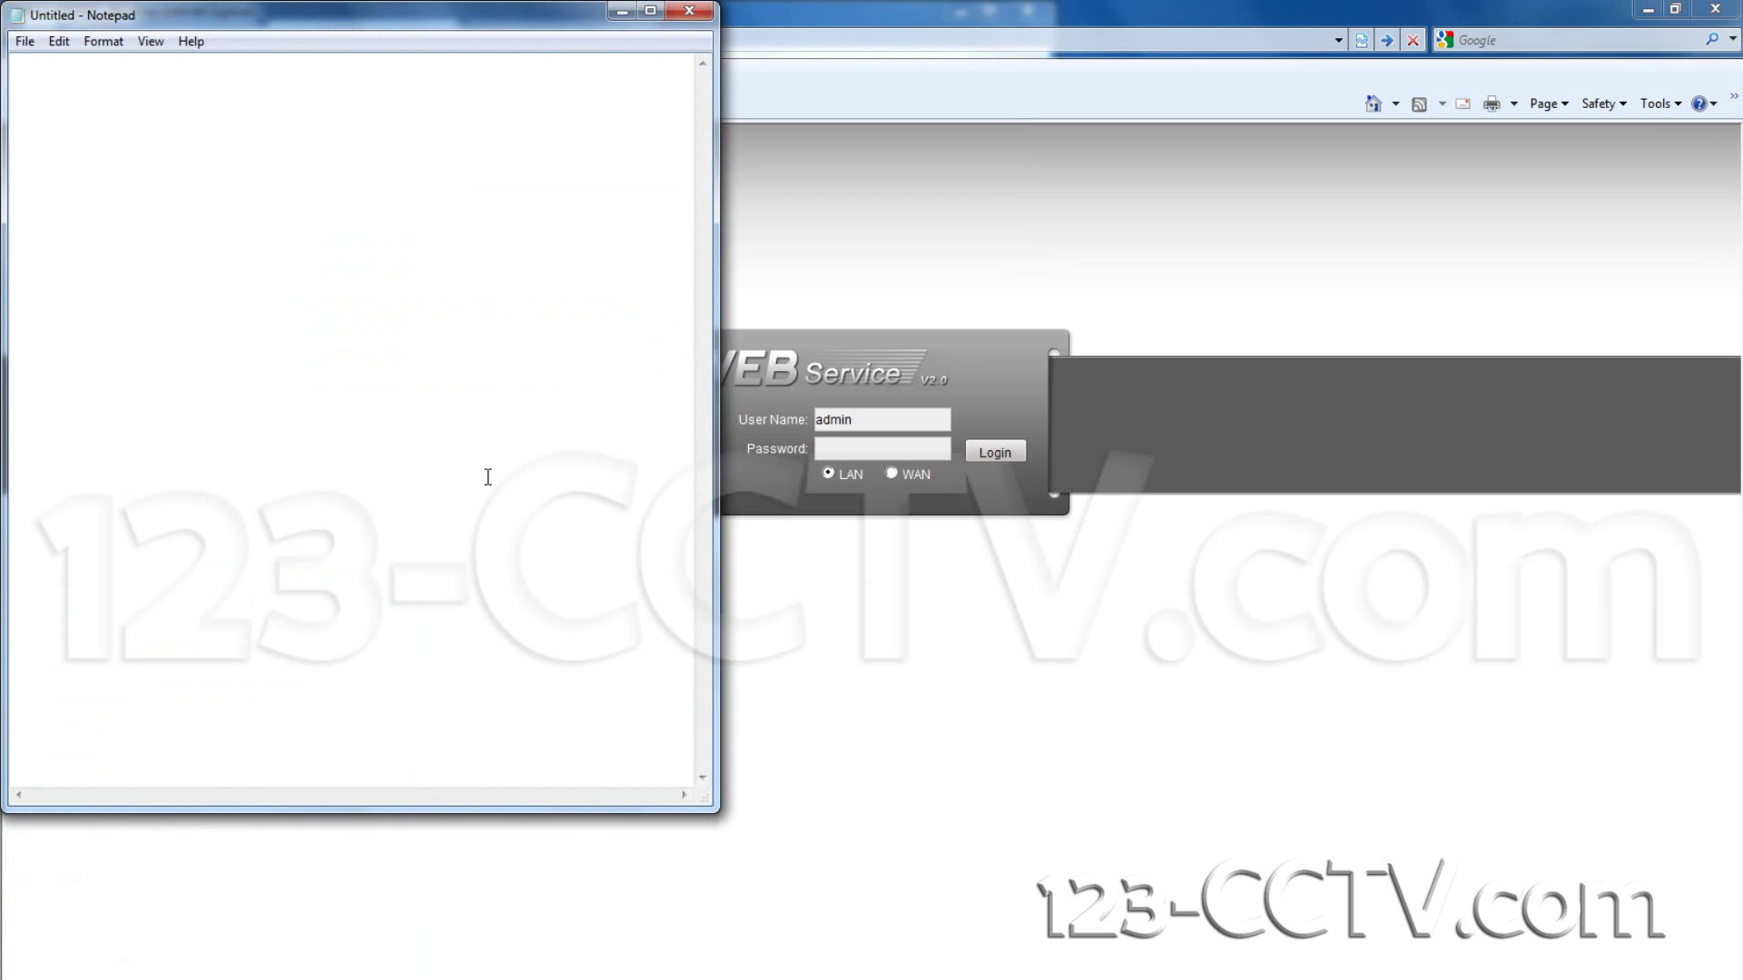
Step: Write 'phone or tablet app' and 'address: testuserdvr1.noip.me' on two lines in Notepad
type("phone or tablet app")
key("Return")
type("address:")
key("ctrl+v")
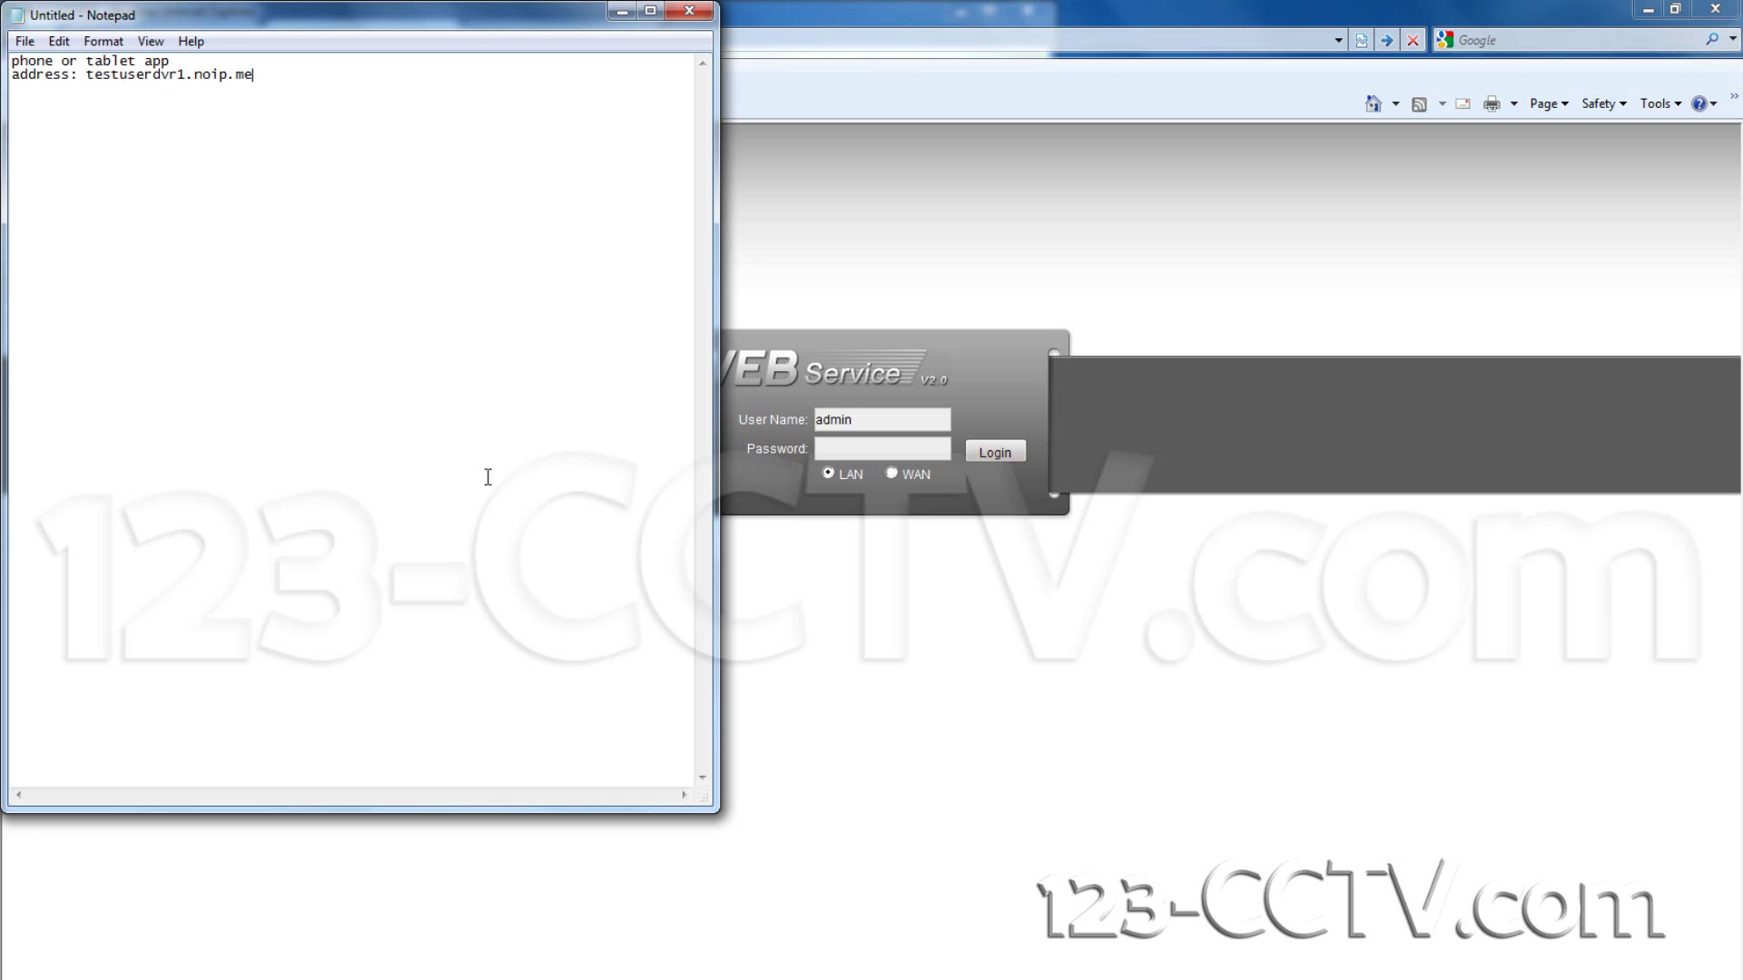